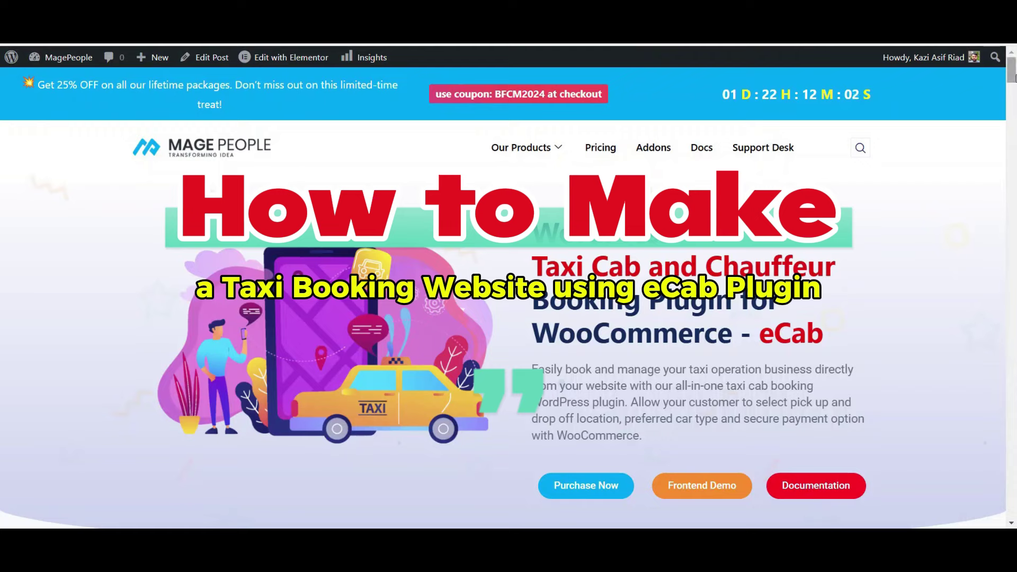
# Step: Look through the feature highlights on the eCab taxi booking plugin's product page
pyautogui.scroll(-3, 503, 297)
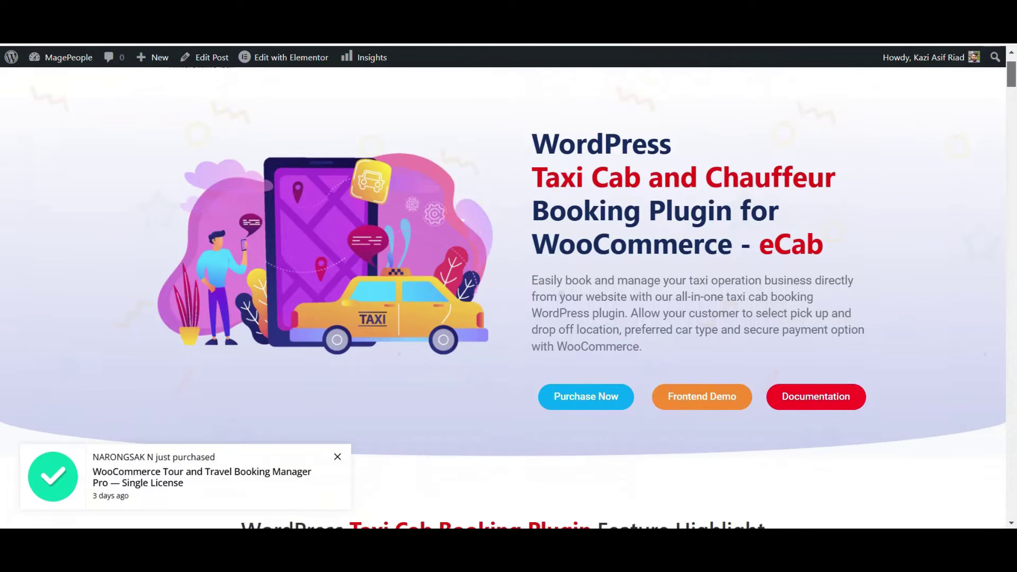
pyautogui.scroll(-10, 1013, 118)
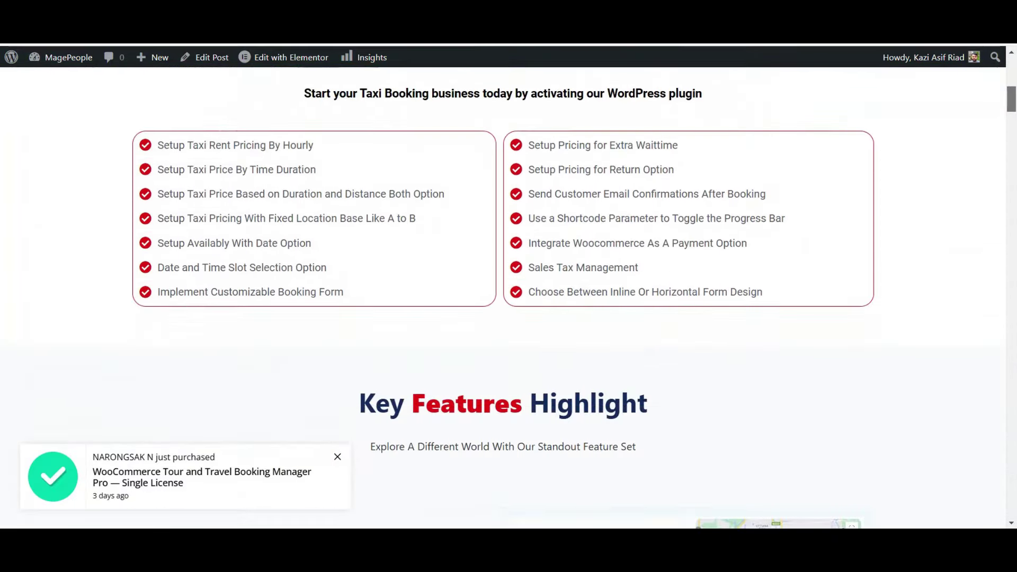
pyautogui.moveTo(1012, 118); pyautogui.dragTo(1011, 165)
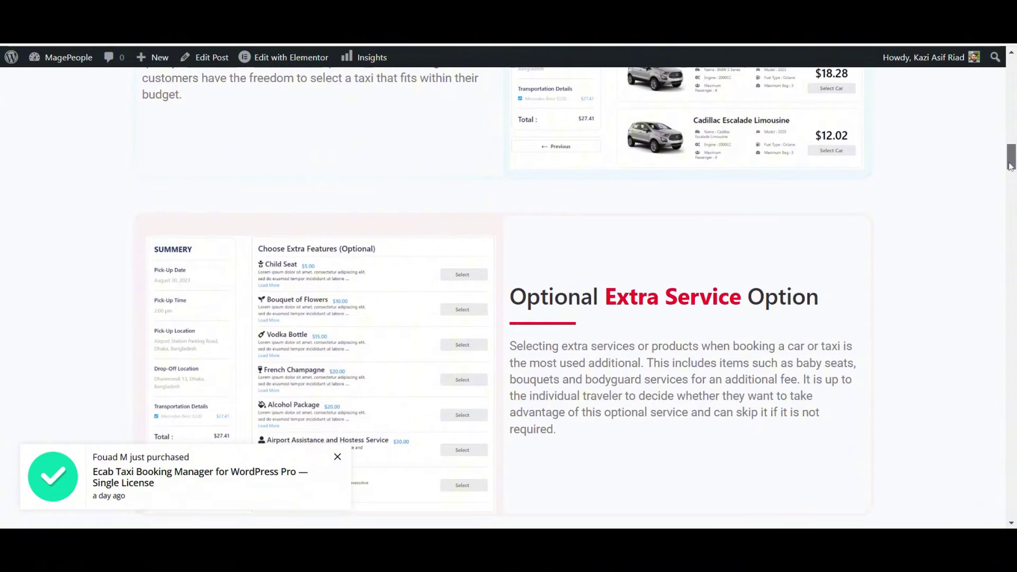
pyautogui.moveTo(1011, 166); pyautogui.dragTo(1011, 373)
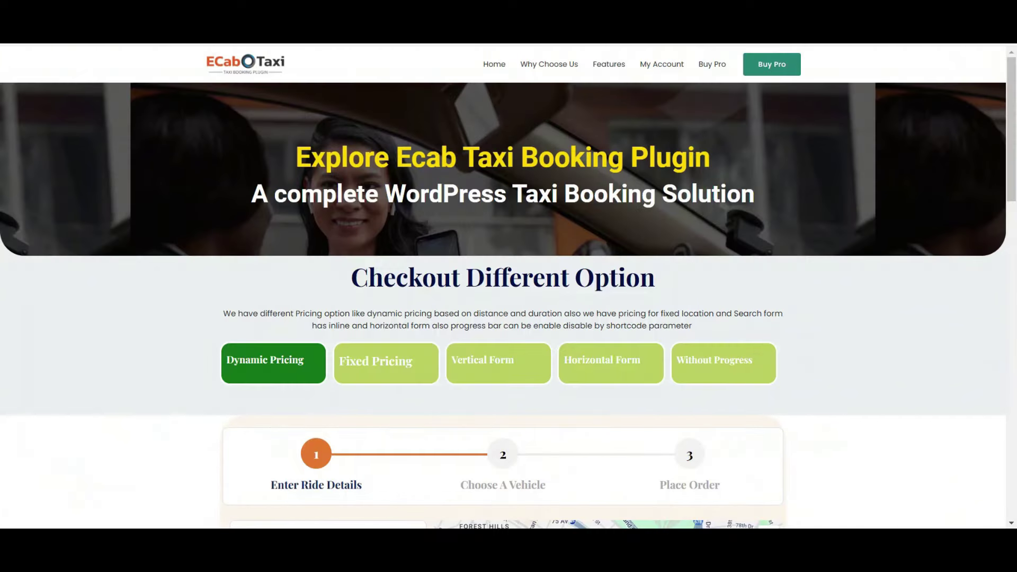
# Step: In the demo booking form, set the pickup date to 27 November 2024 and the pickup time to 1:30 pm
pyautogui.scroll(-9, 508, 286)
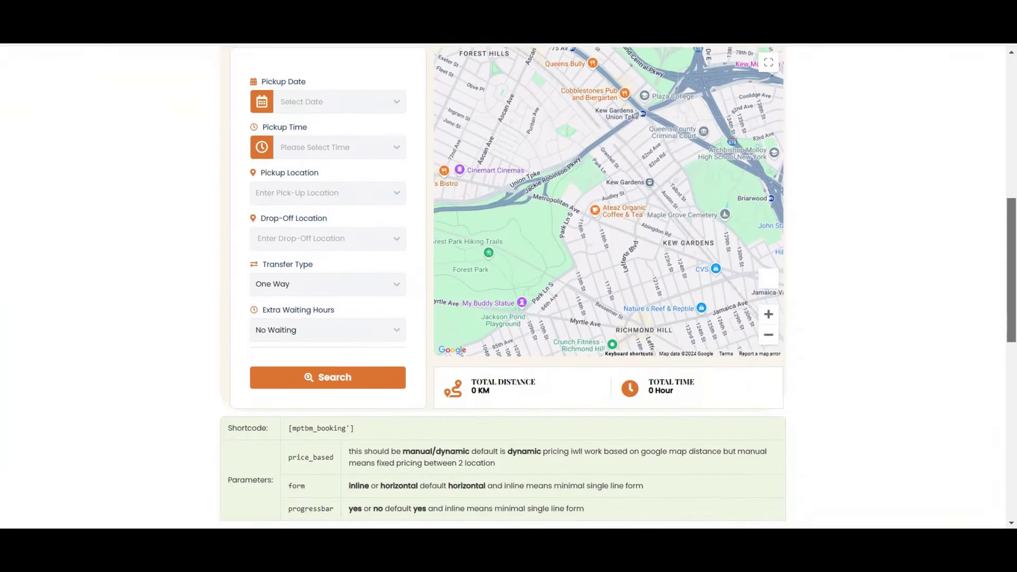
pyautogui.scroll(1, 942, 185)
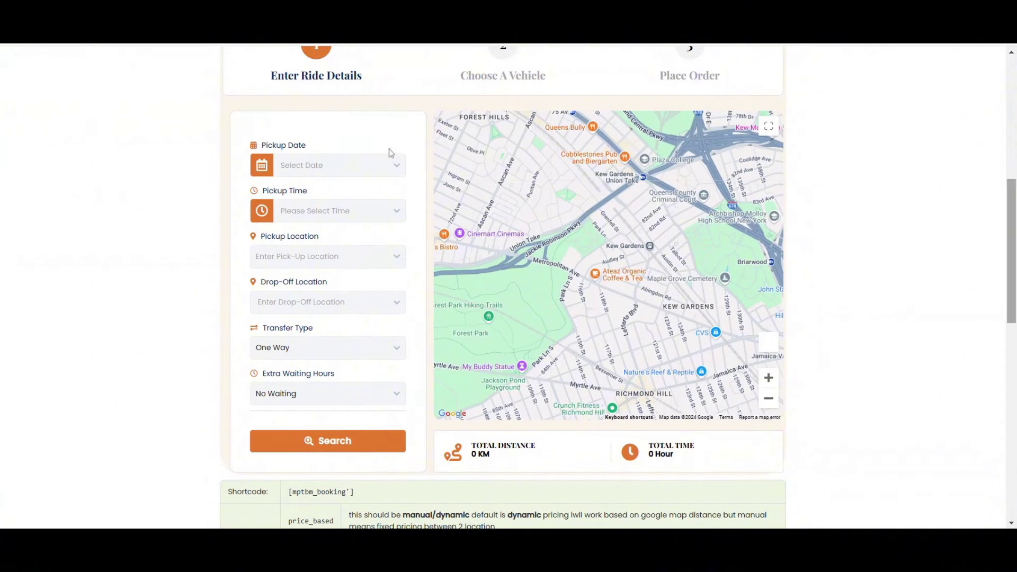
pyautogui.click(339, 165)
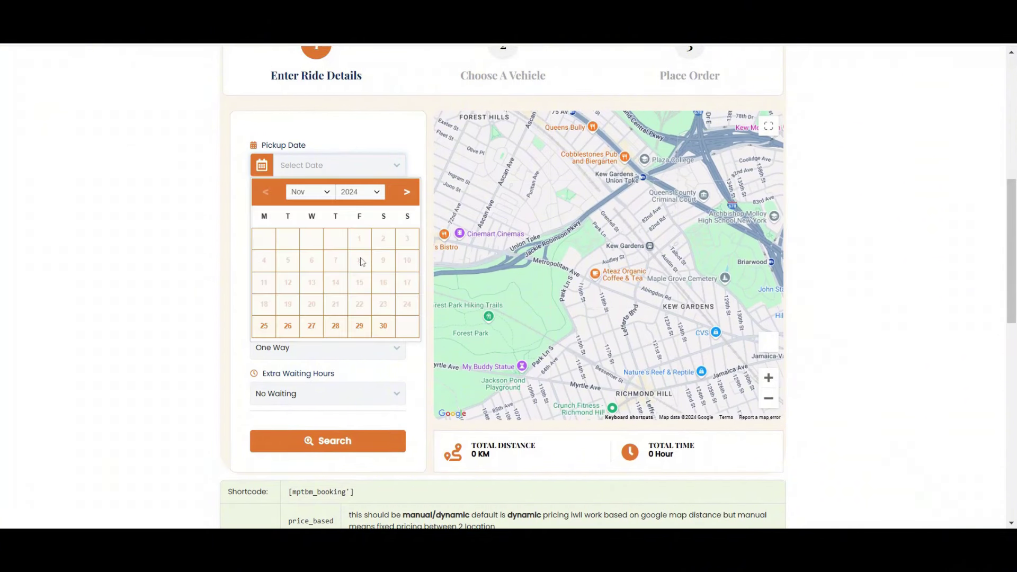
pyautogui.click(309, 325)
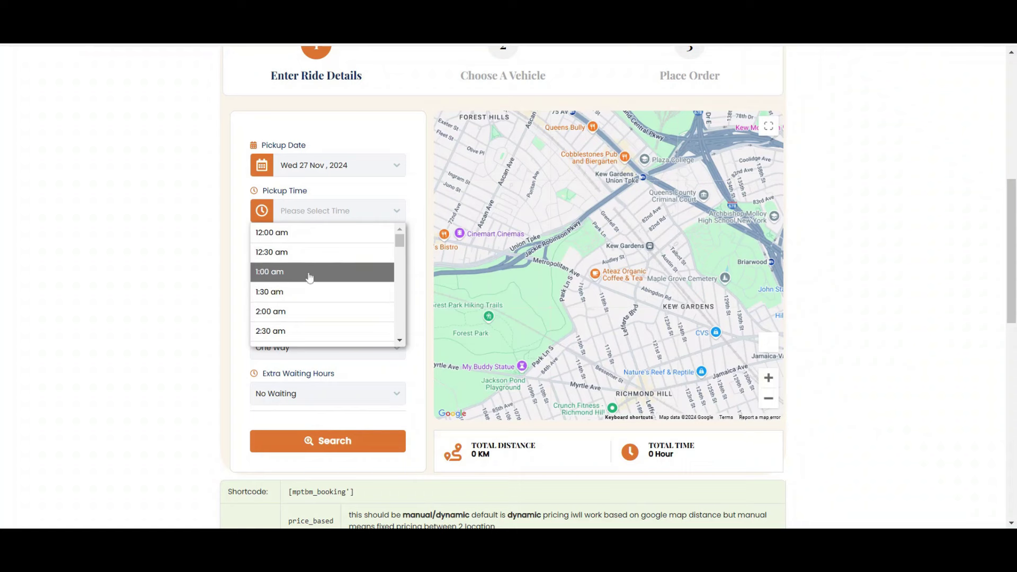
pyautogui.moveTo(399, 241); pyautogui.dragTo(389, 293)
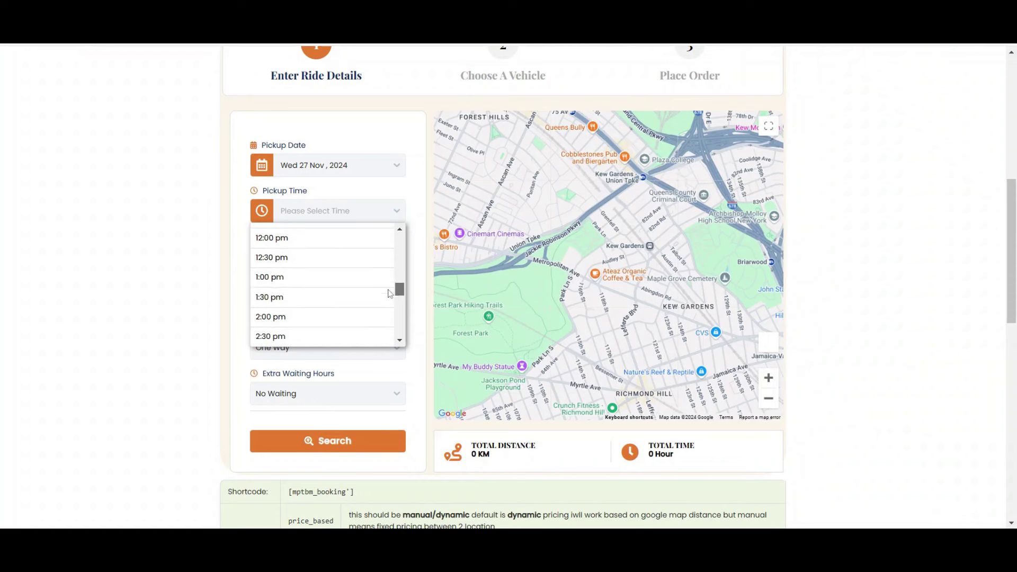
pyautogui.click(358, 302)
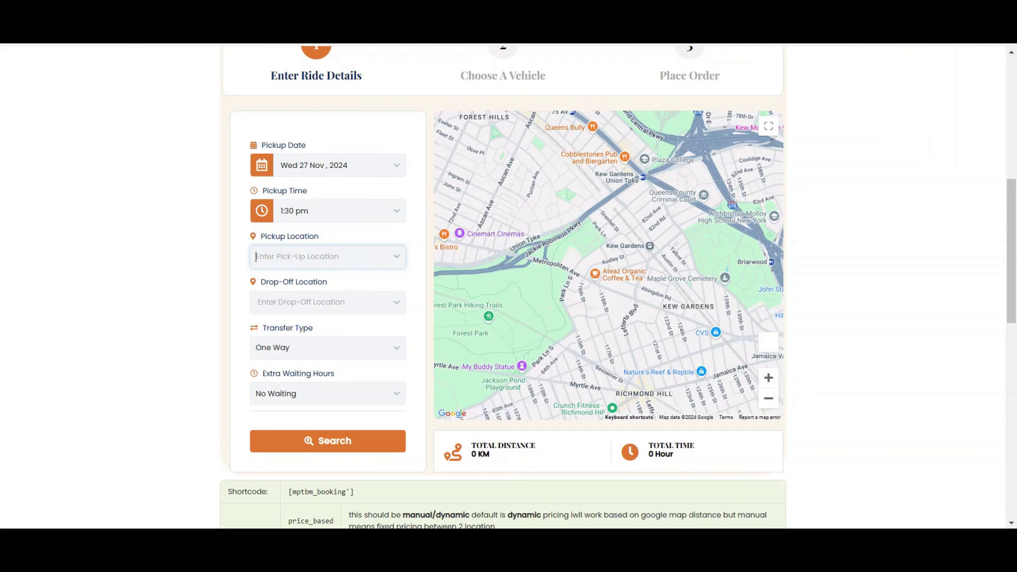
# Step: Set the pickup location to Dhaka University, Nilkhet Road, and the drop-off location to Mirpur-1, Dhaka
pyautogui.write('dha')
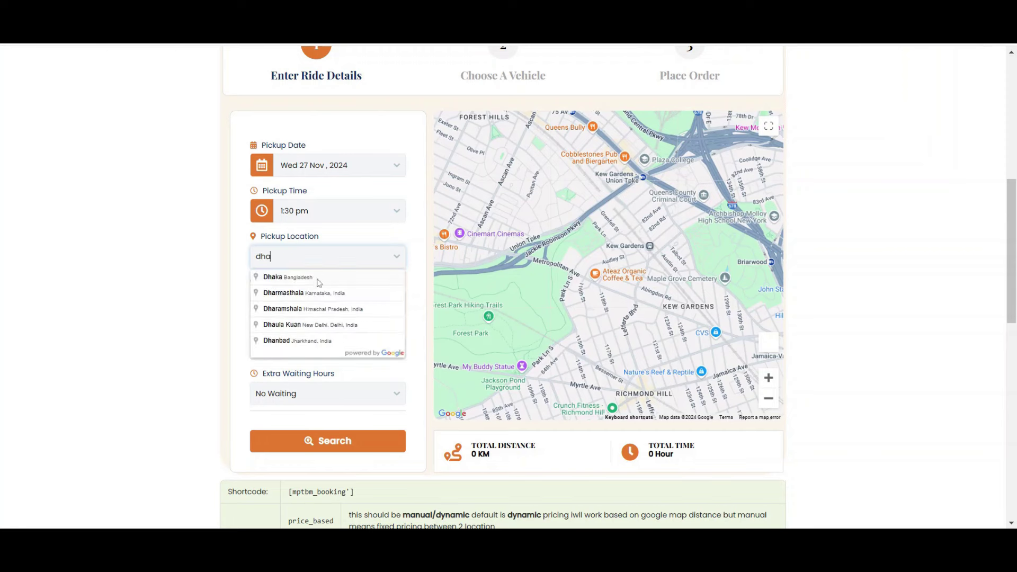
pyautogui.write('ka')
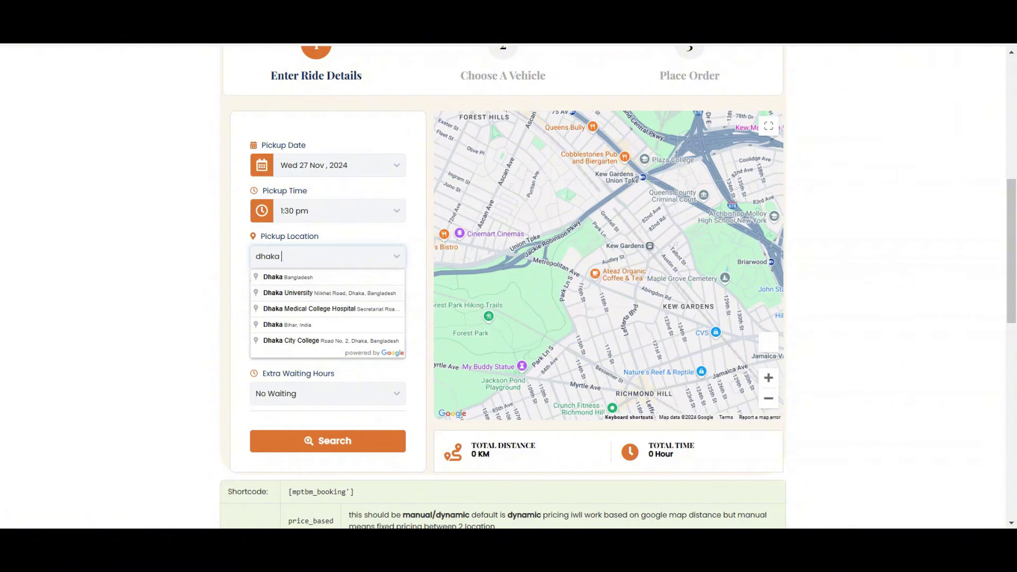
pyautogui.click(309, 293)
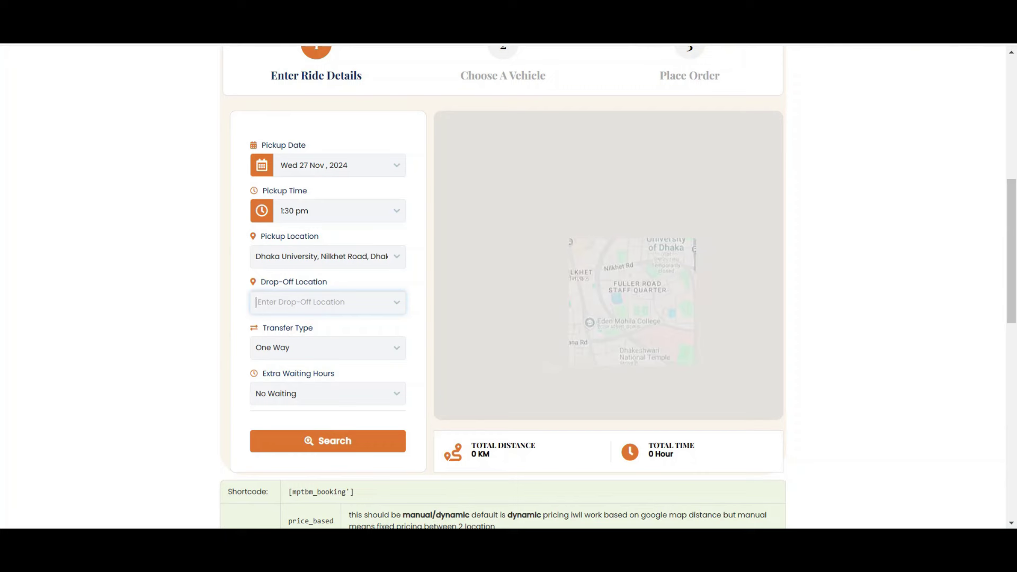
pyautogui.write('Mirpur')
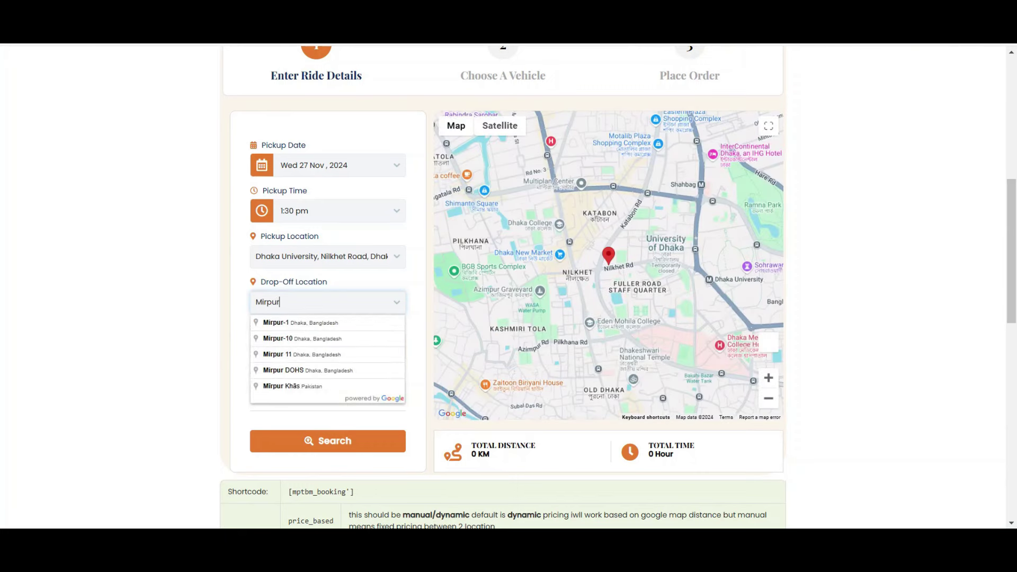
pyautogui.click(305, 323)
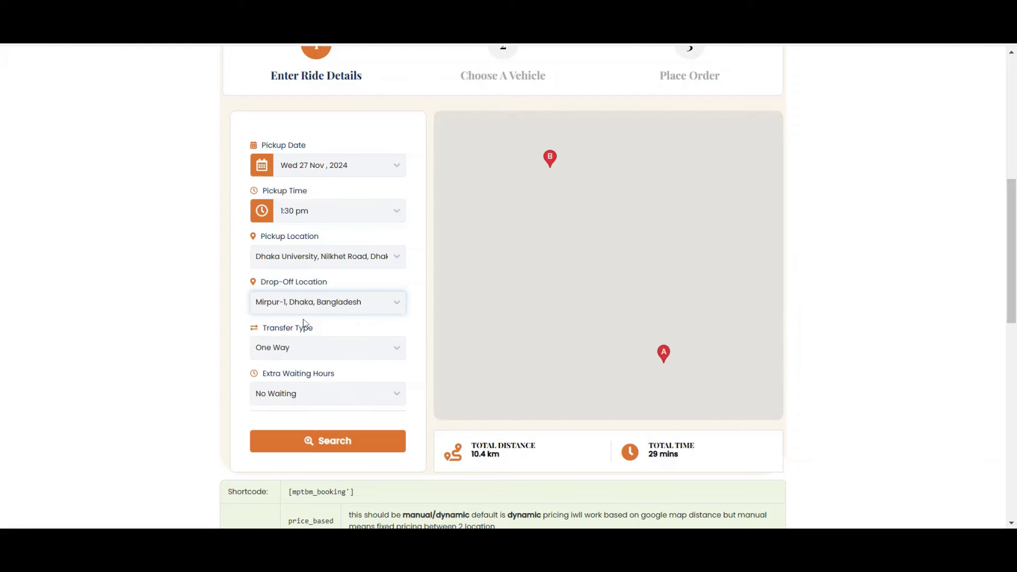
# Step: Choose the Cadillac Escalade Limousine with one Child Seat for the ride and review the order details at checkout
pyautogui.scroll(-3, 1015, 245)
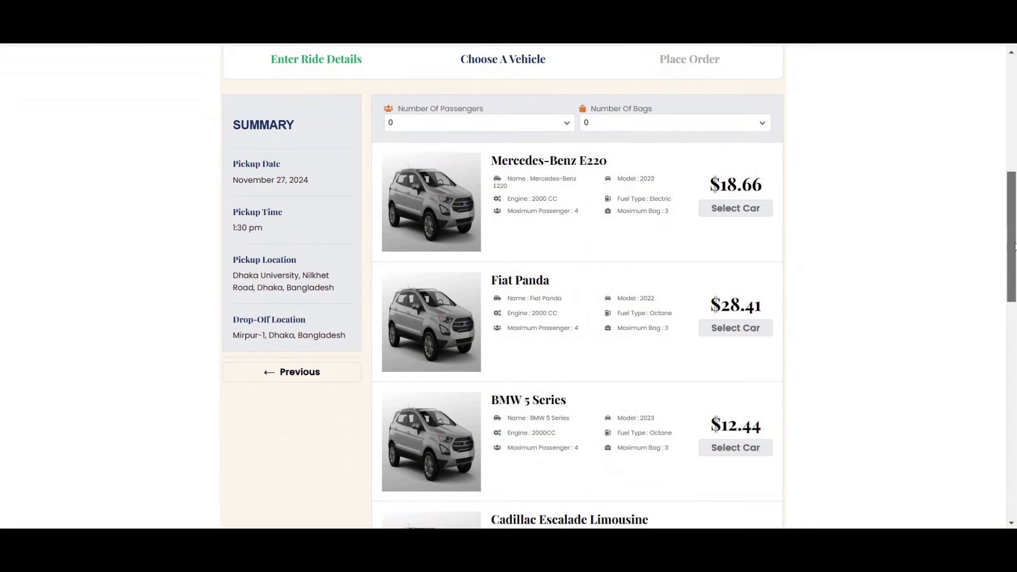
pyautogui.scroll(-3, 1014, 245)
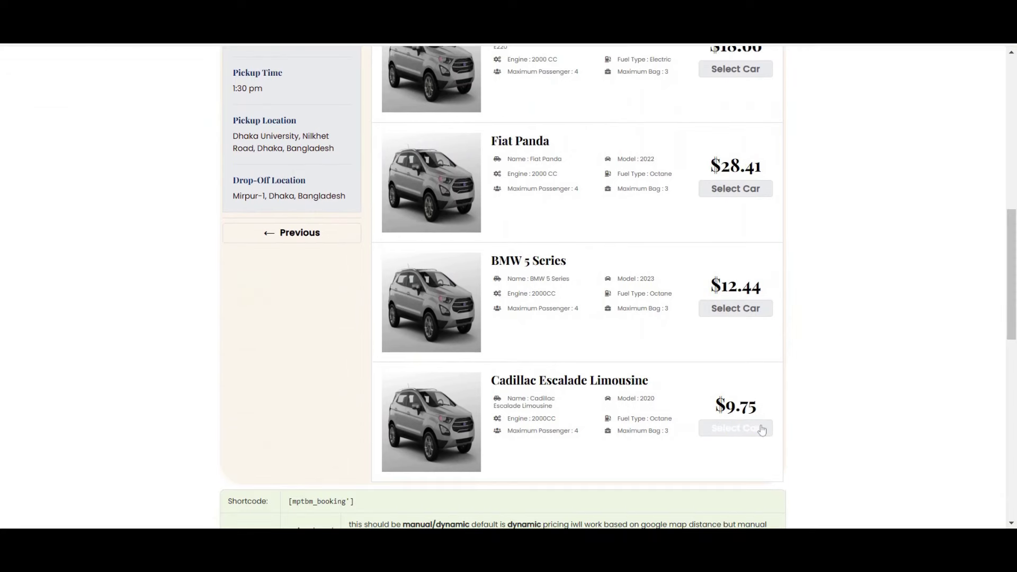
pyautogui.click(760, 432)
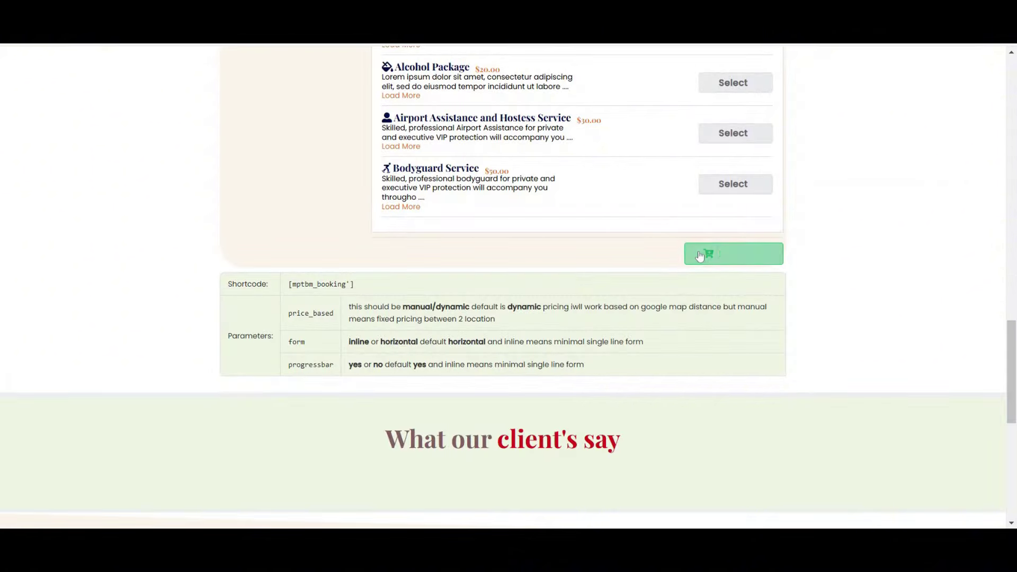
pyautogui.click(700, 257)
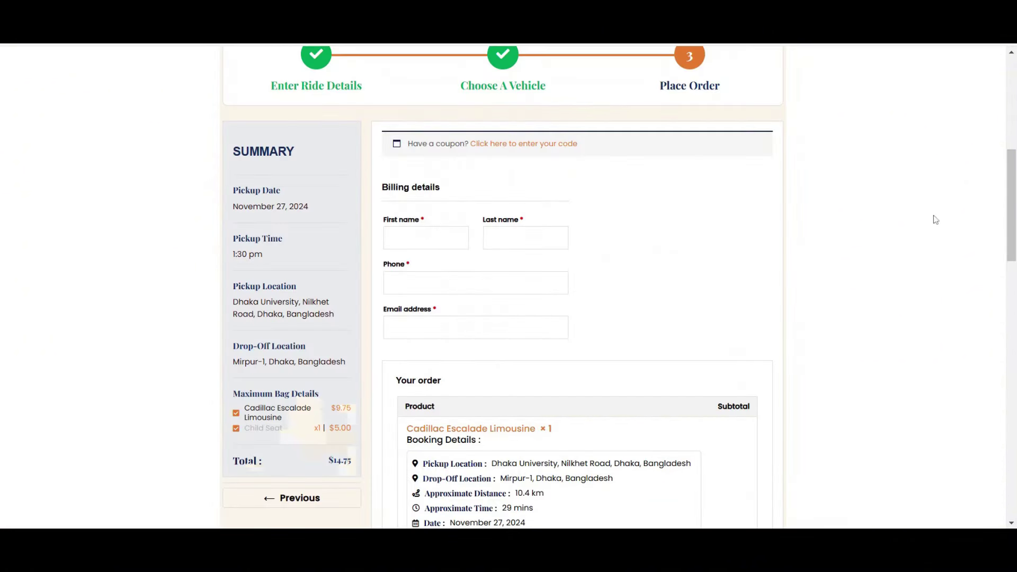
pyautogui.click(1012, 265)
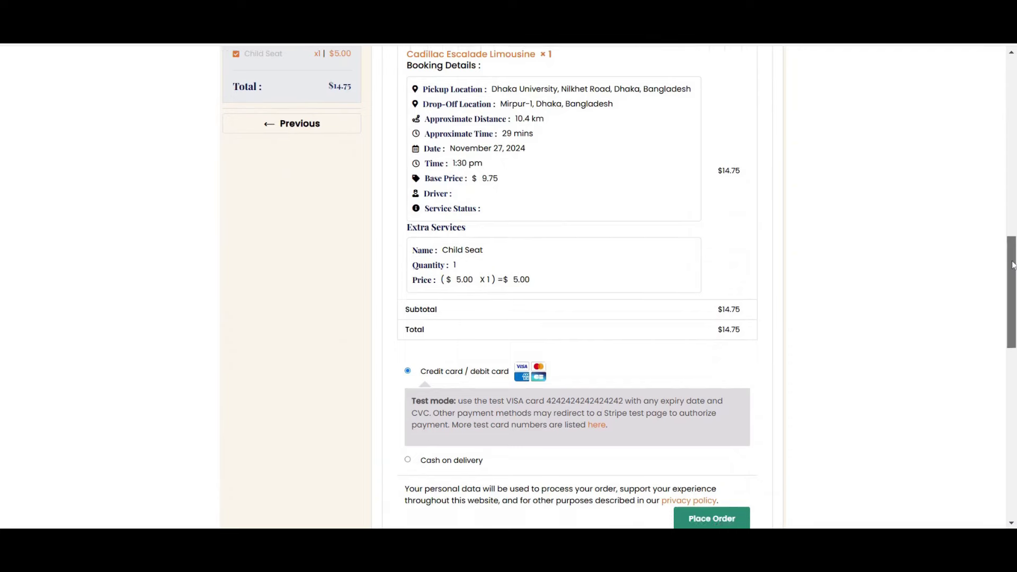
pyautogui.moveTo(1012, 265); pyautogui.dragTo(1012, 201)
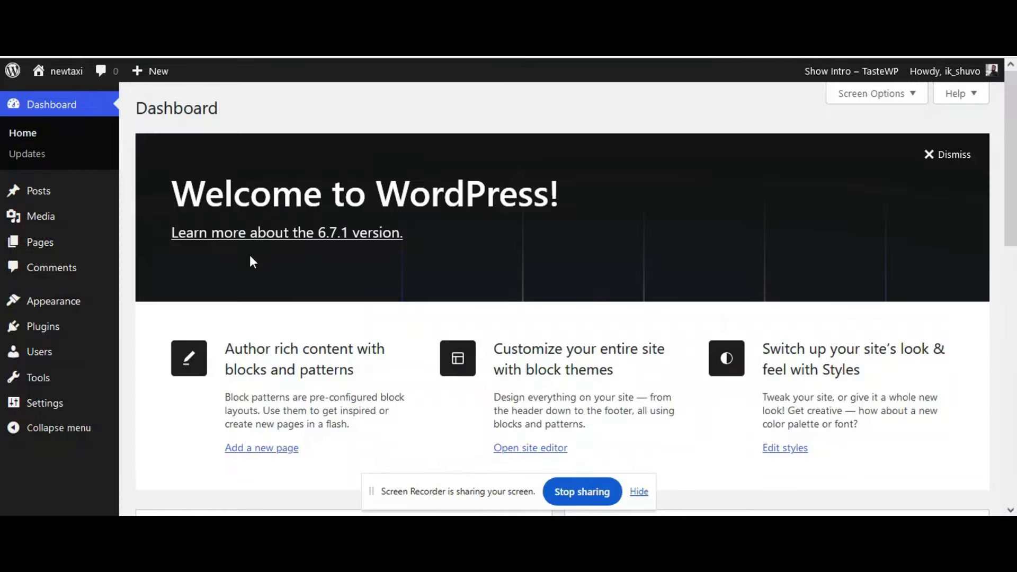
# Step: In the newtaxi WordPress dashboard, find the Ecab Taxi Booking Manager for WooCommerce plugin by searching "Taxi Booking", and install and activate it
pyautogui.scroll(-5, 71, 254)
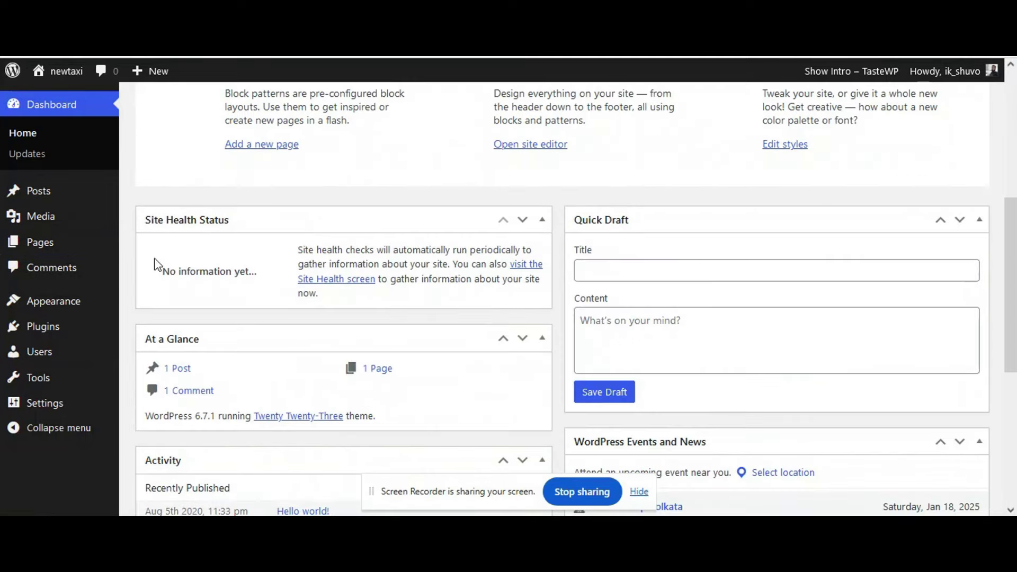
pyautogui.scroll(3, 118, 335)
pyautogui.click(61, 333)
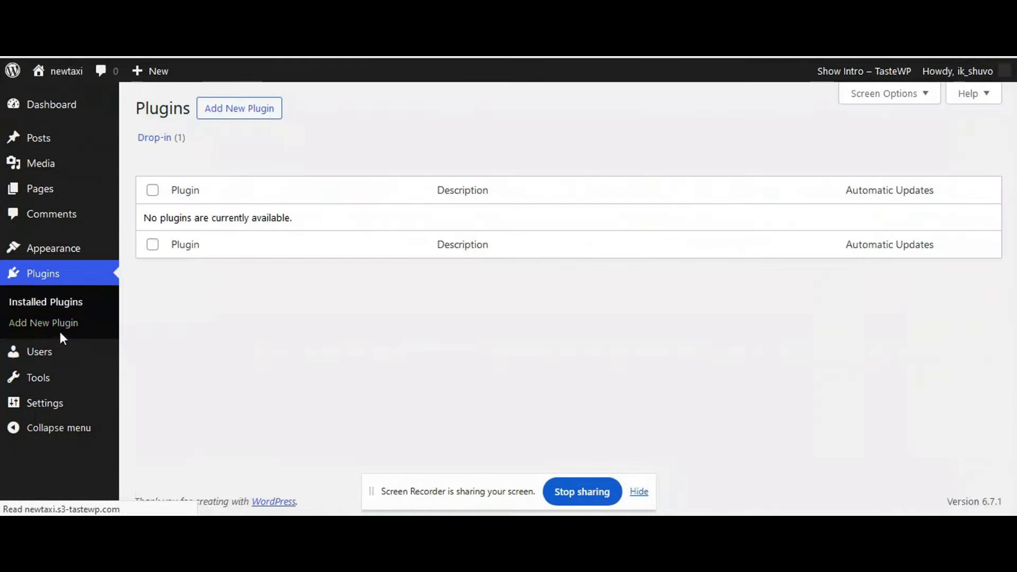
pyautogui.click(251, 118)
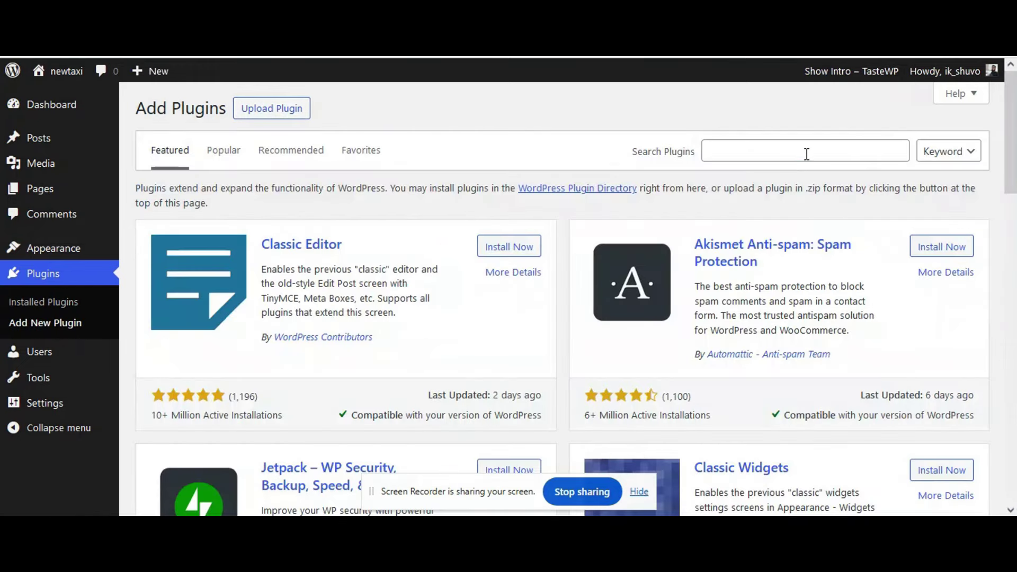
pyautogui.click(806, 154)
pyautogui.write('tax')
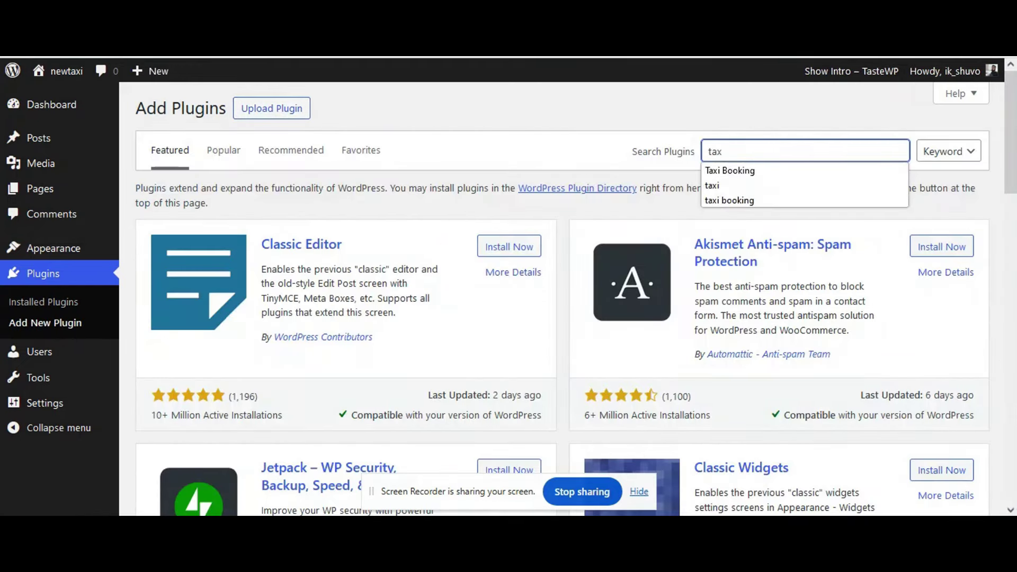
pyautogui.write('i')
pyautogui.click(772, 171)
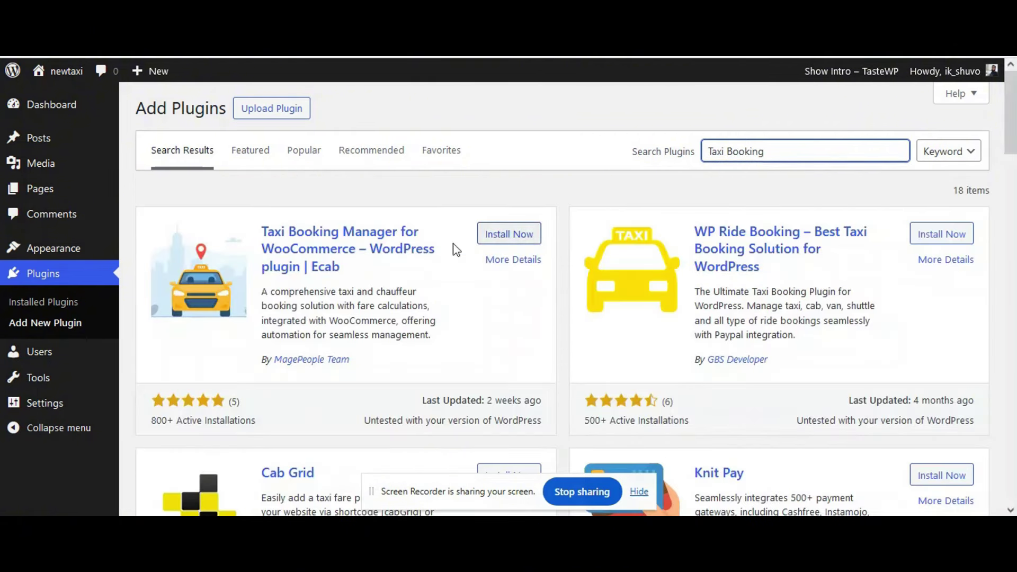
pyautogui.click(524, 242)
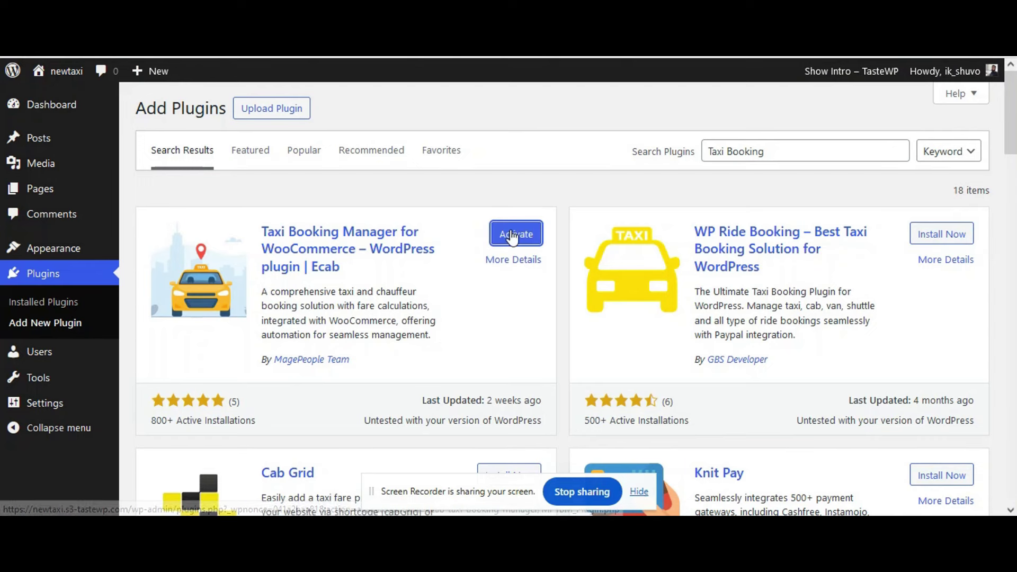
pyautogui.click(513, 236)
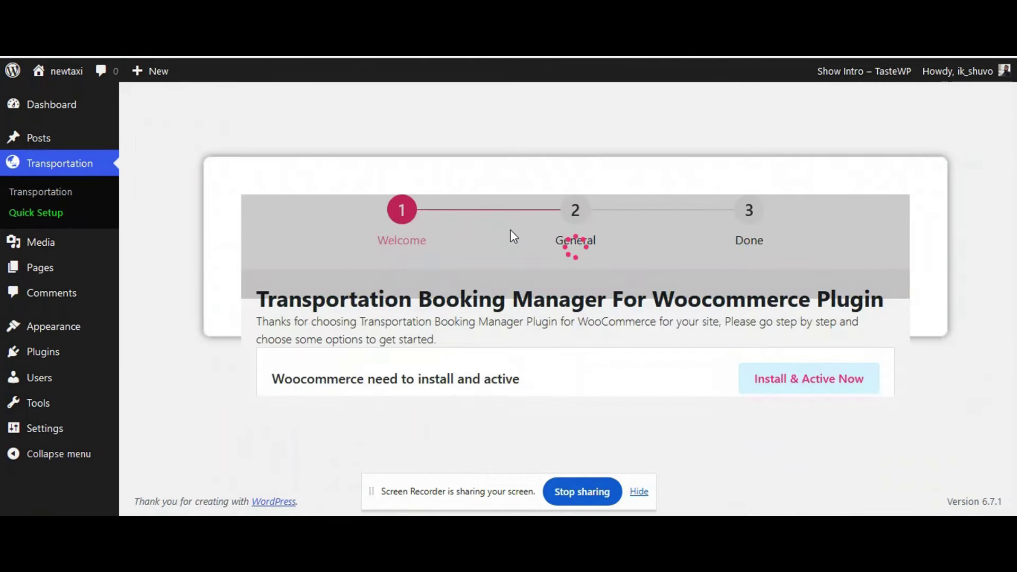
# Step: Install and activate WooCommerce from the quick setup and finish the setup with the default Transportation label and slug
pyautogui.scroll(-2, 510, 233)
pyautogui.click(811, 303)
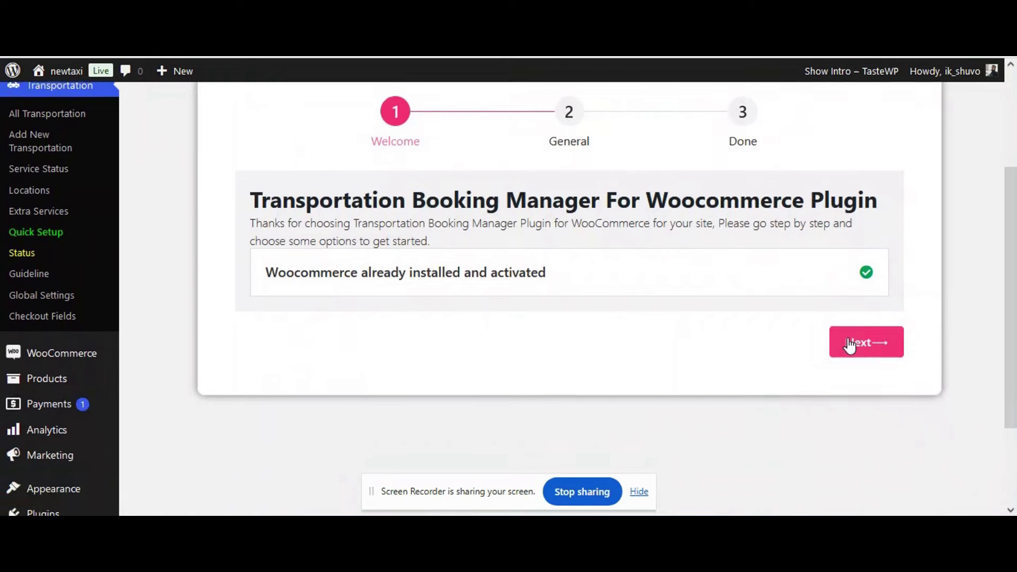
pyautogui.click(851, 344)
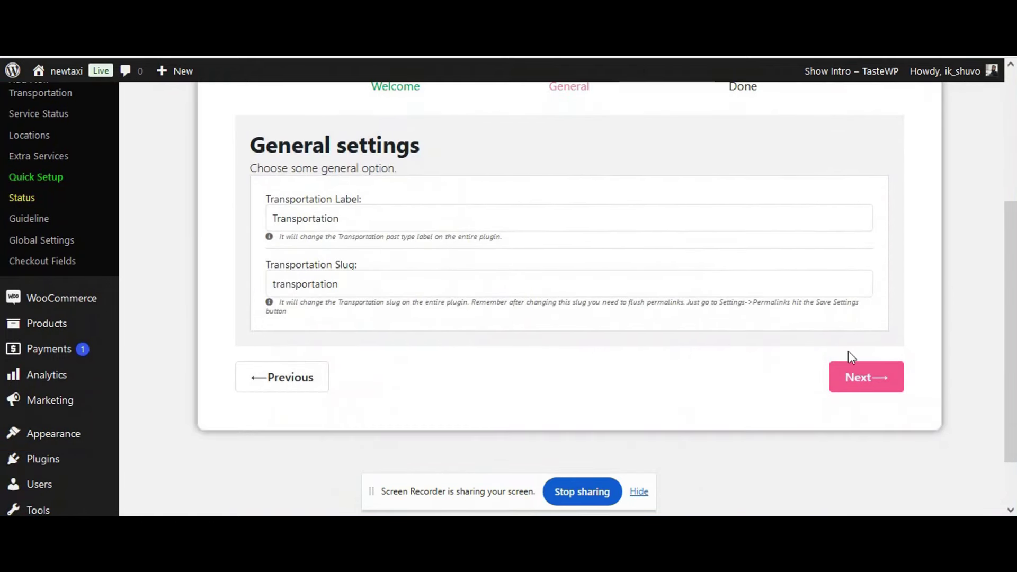
pyautogui.click(862, 380)
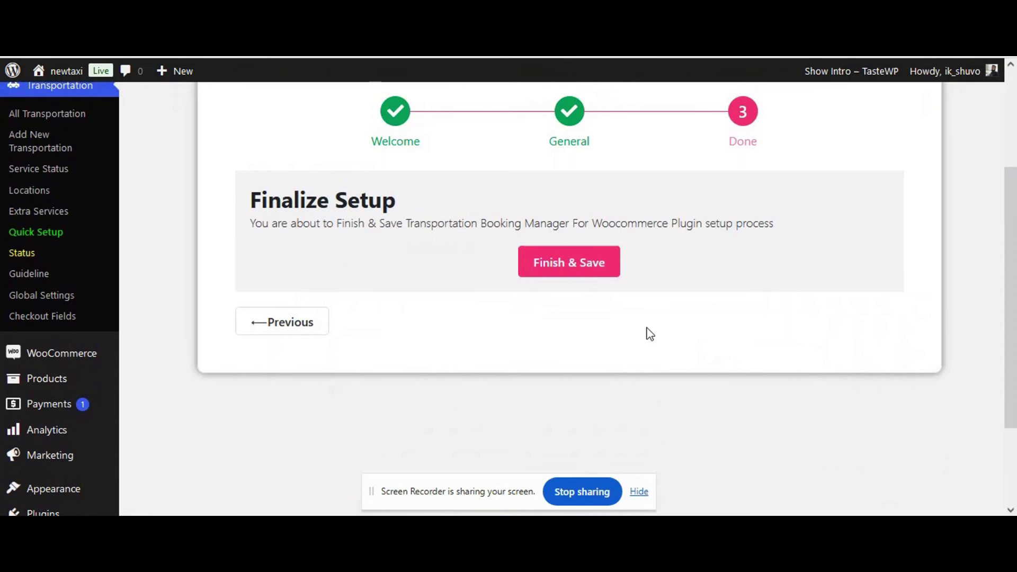
pyautogui.click(568, 262)
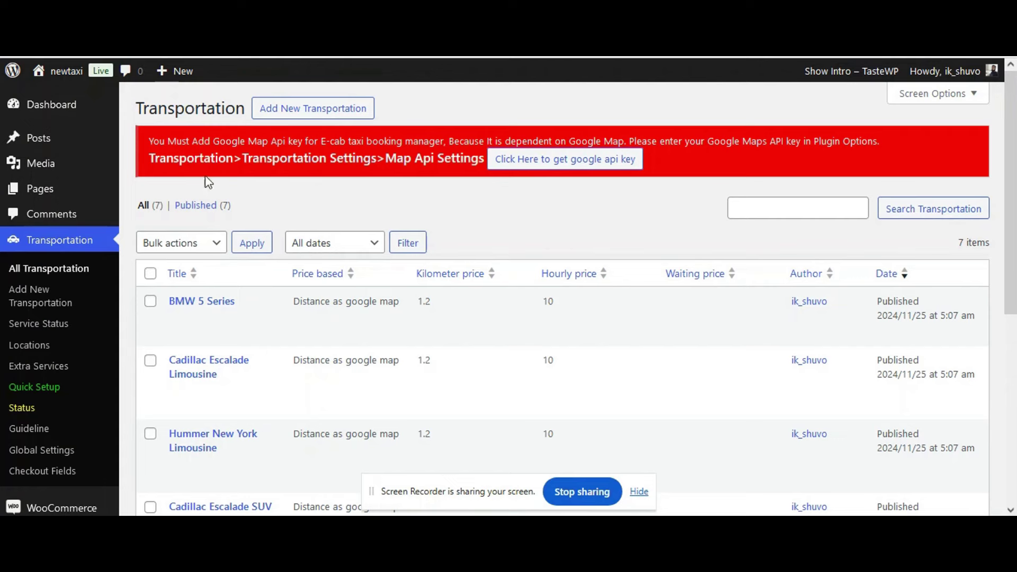
# Step: Visit the newtaxi site's front end and open its Transport Booking page
pyautogui.moveTo(64, 72)
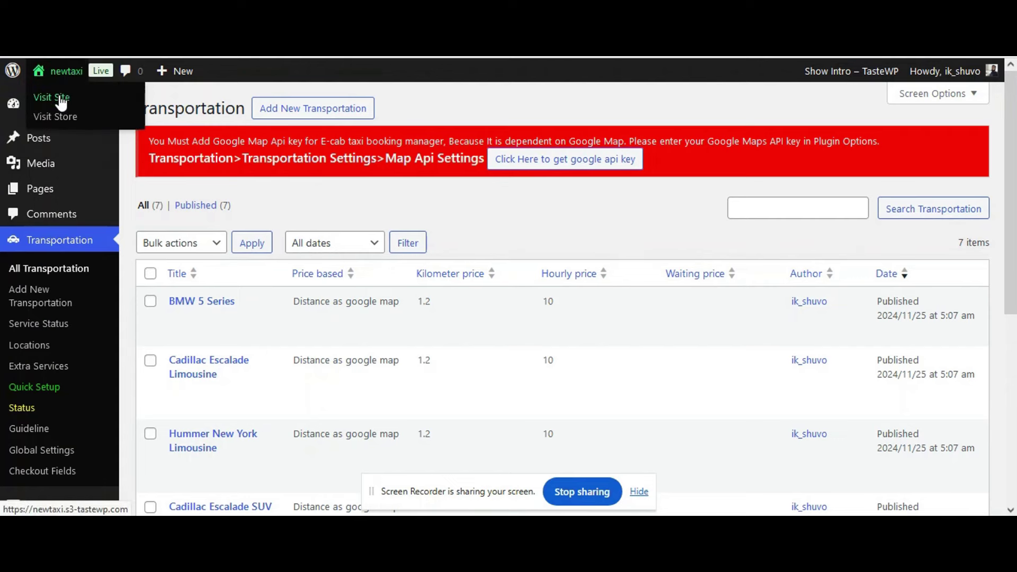
pyautogui.click(52, 97)
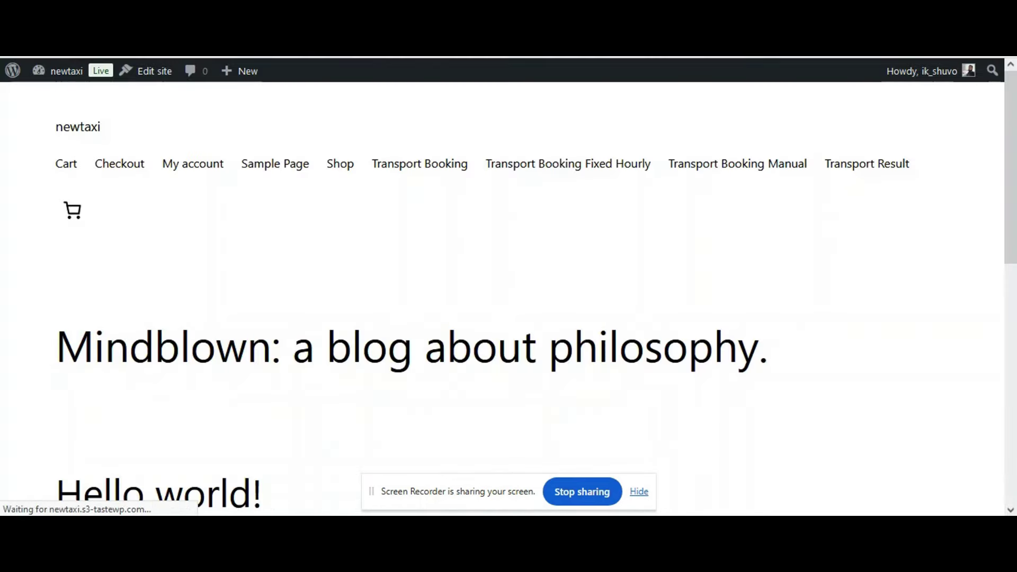
pyautogui.click(438, 167)
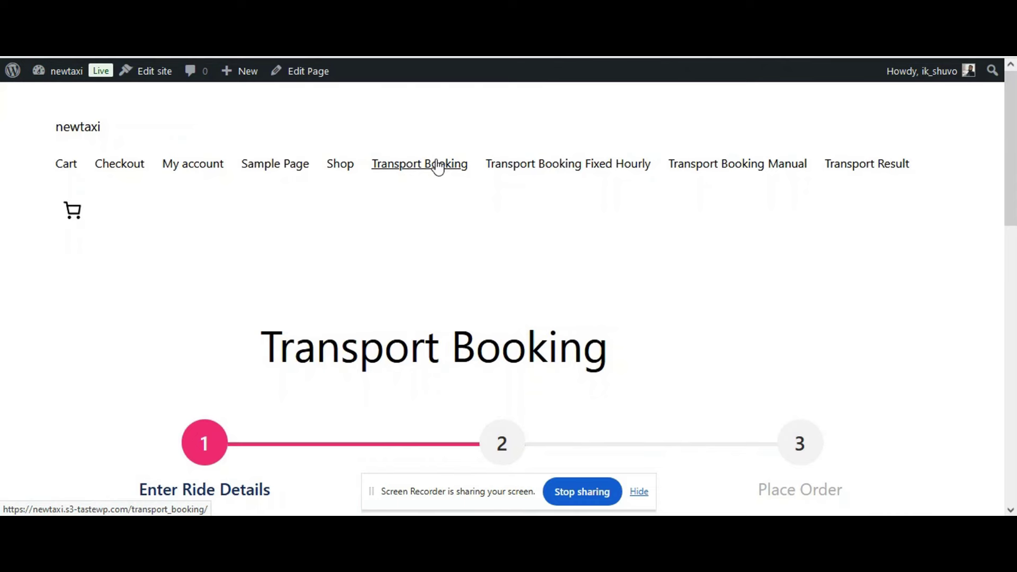
# Step: Examine the Transport Booking page's ride details form and its map
pyautogui.scroll(-10, 436, 168)
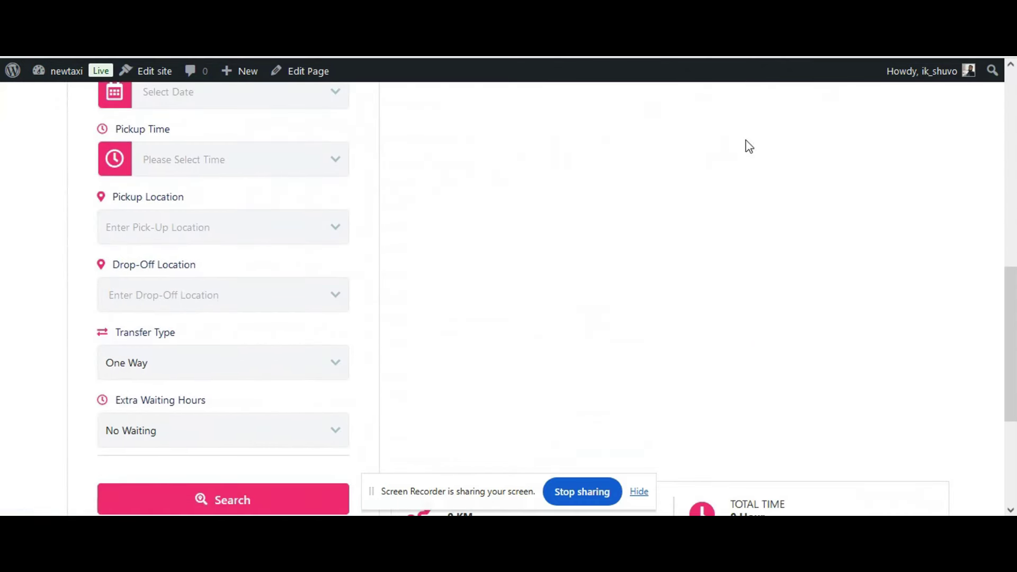
pyautogui.scroll(4, 569, 291)
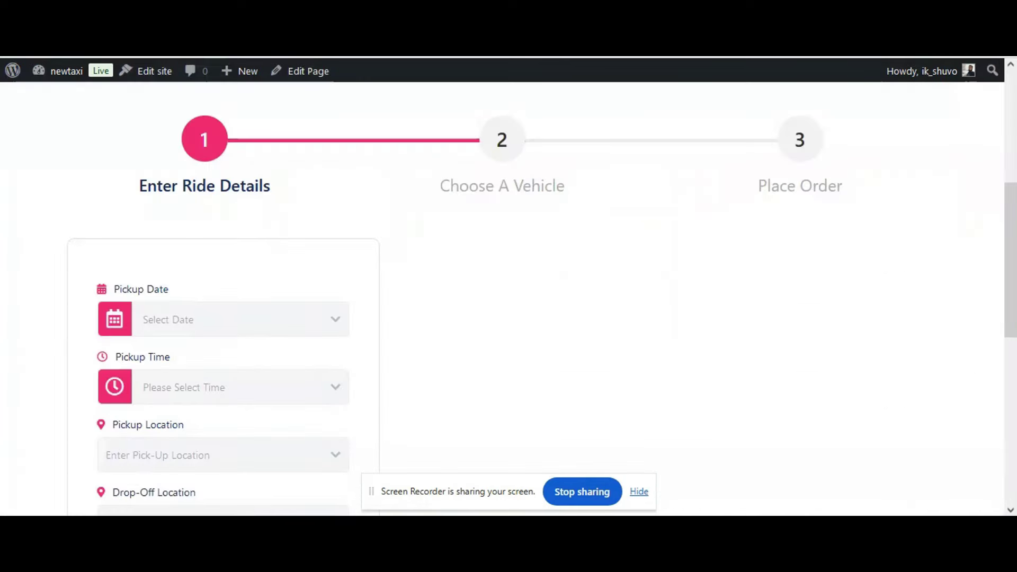
pyautogui.scroll(-4, 672, 469)
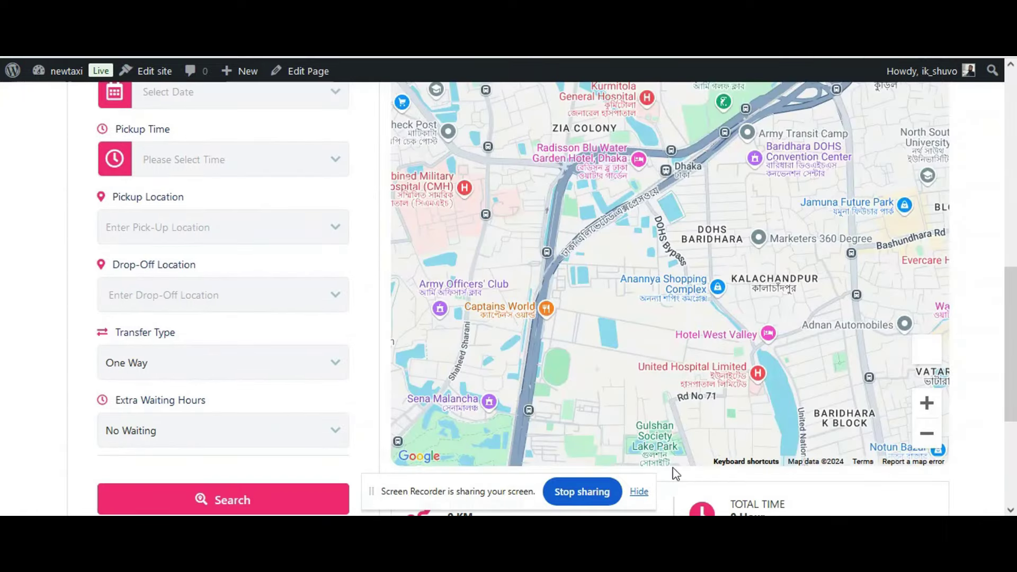
pyautogui.scroll(3, 586, 302)
pyautogui.scroll(-3, 585, 302)
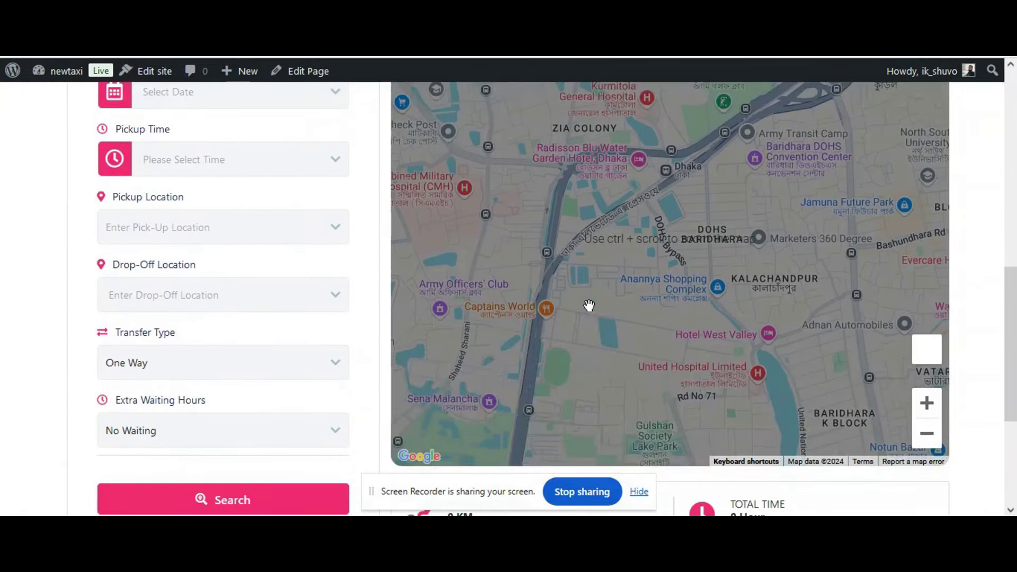
pyautogui.scroll(-3, 329, 234)
pyautogui.scroll(3, 329, 236)
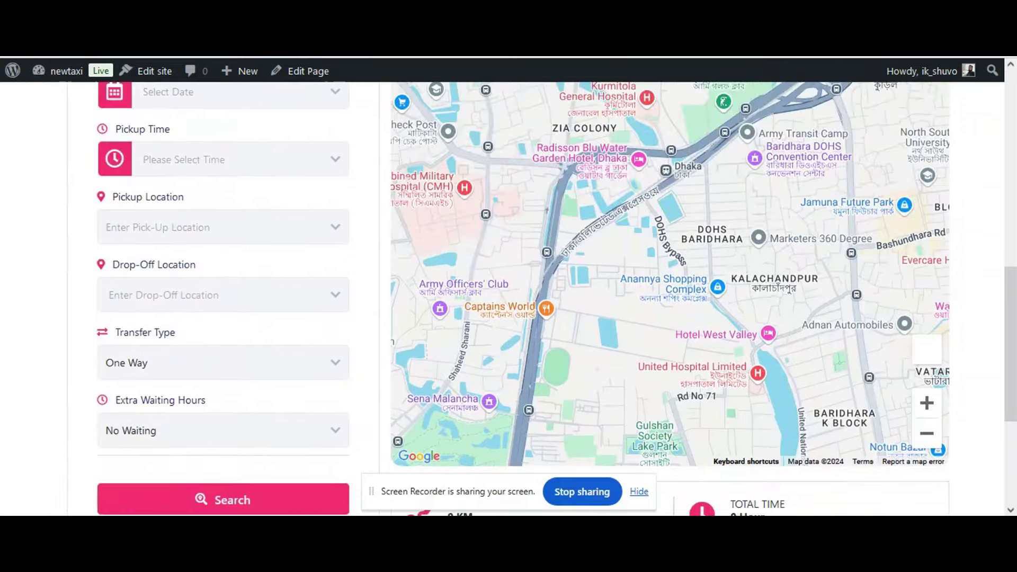
# Step: Return to the newtaxi dashboard and review the vehicles in the All Transportation list
pyautogui.hotkey('ctrl', 'Tab')
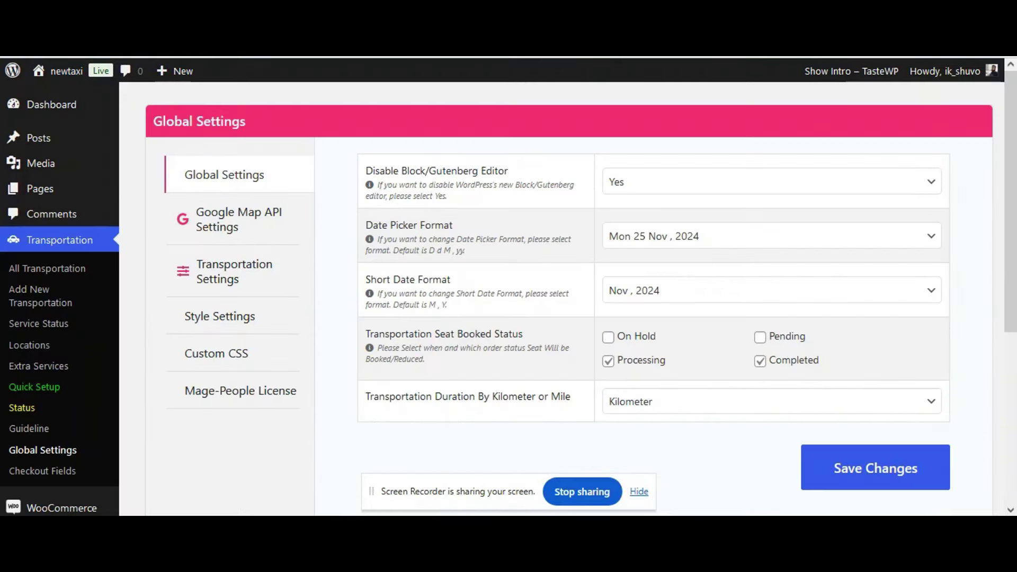
pyautogui.click(52, 273)
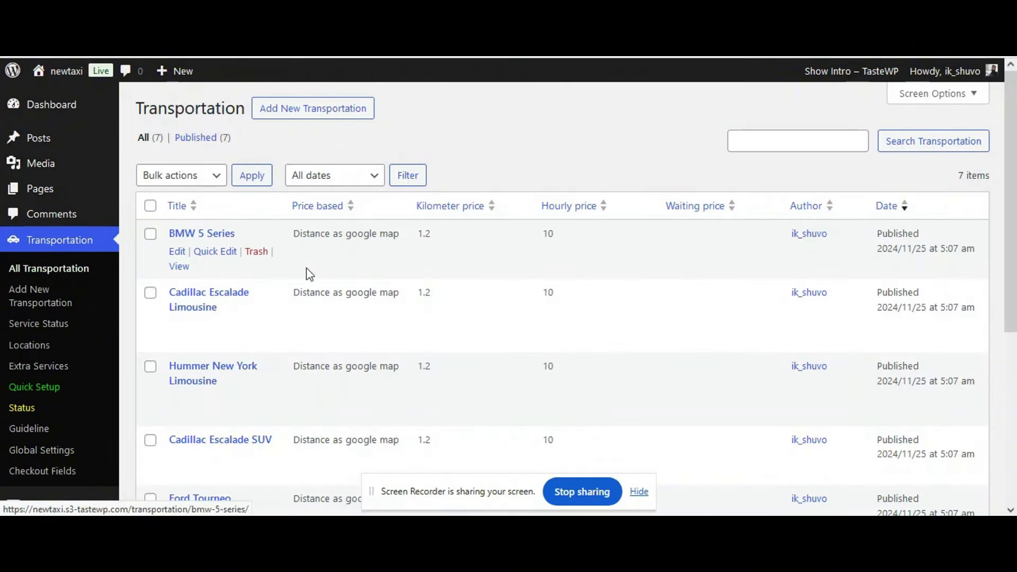
pyautogui.scroll(-5, 474, 265)
pyautogui.scroll(4, 237, 209)
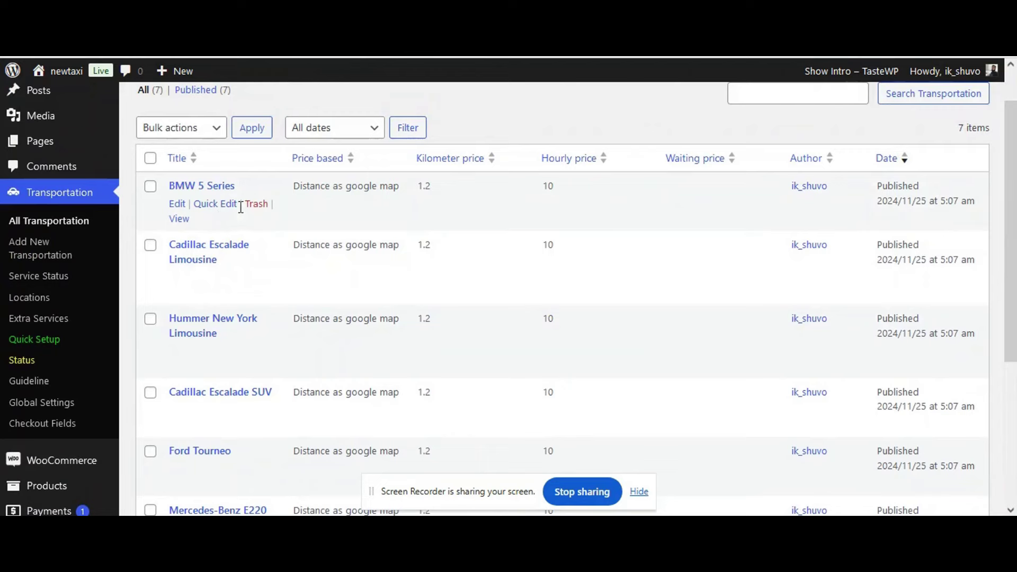
pyautogui.scroll(-2, 237, 212)
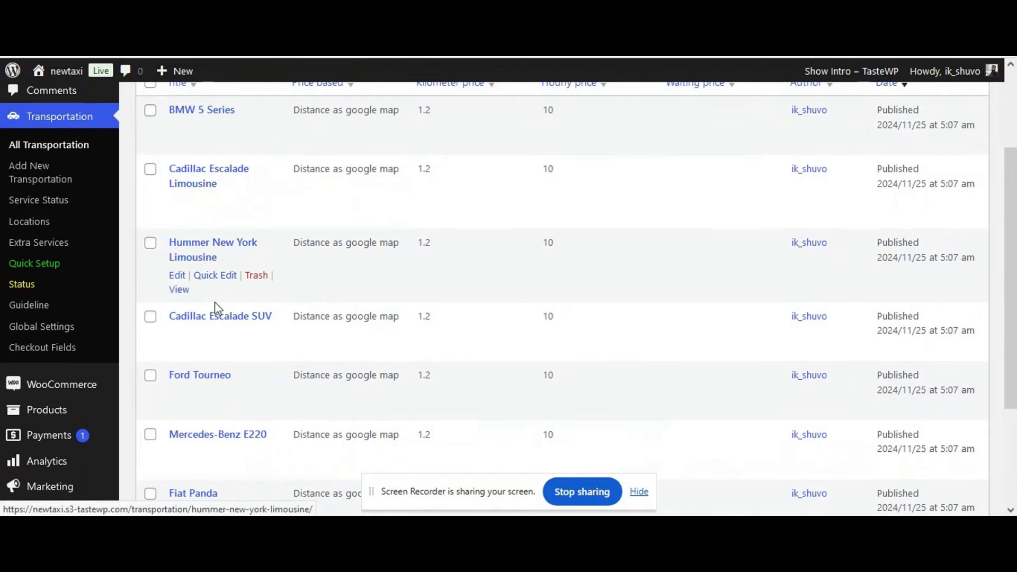
pyautogui.scroll(-4, 228, 471)
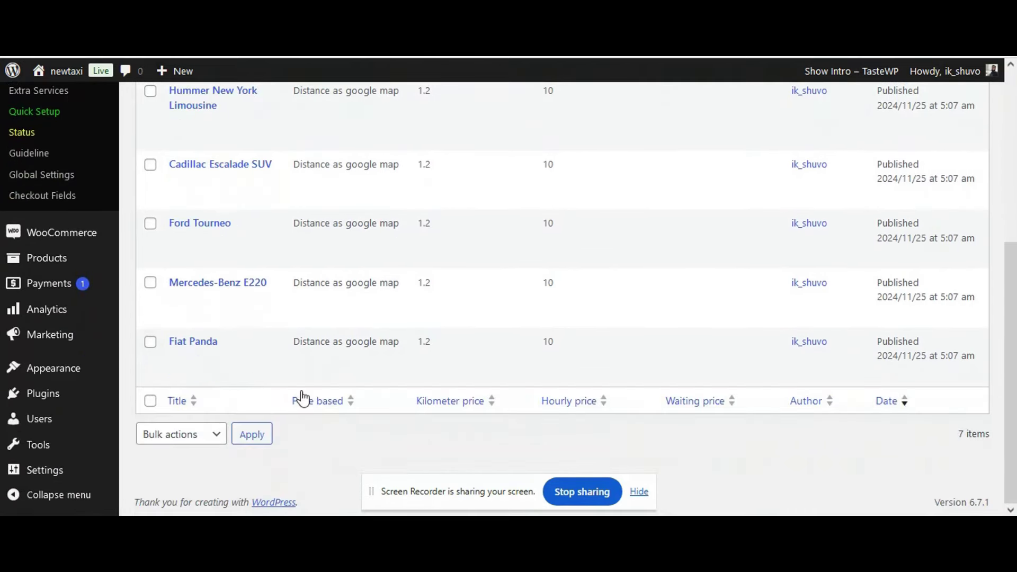
pyautogui.scroll(5, 258, 365)
pyautogui.scroll(1, 258, 365)
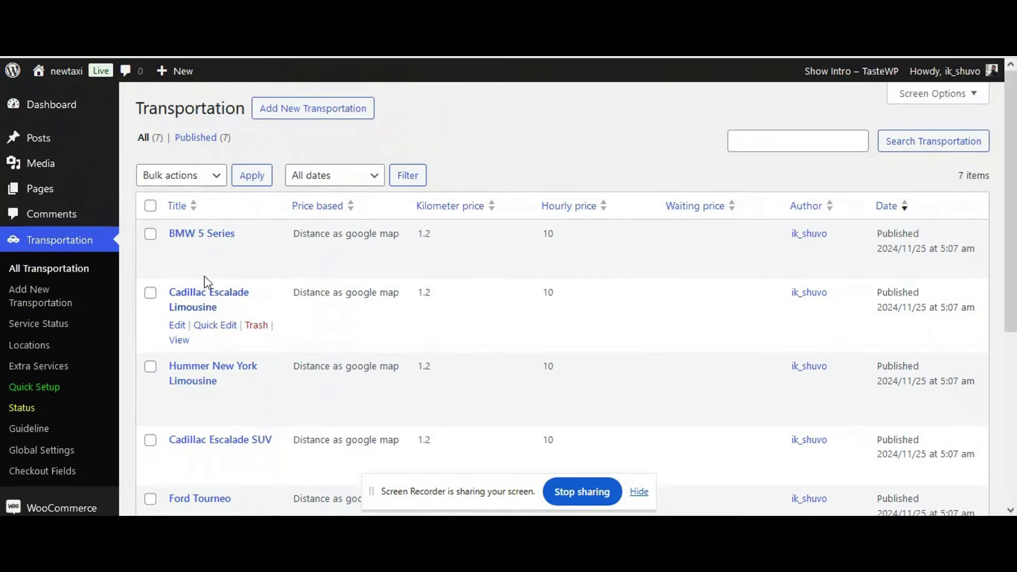
# Step: Open the BMW 5 Series transportation for editing and review its general information and feature settings
pyautogui.click(177, 252)
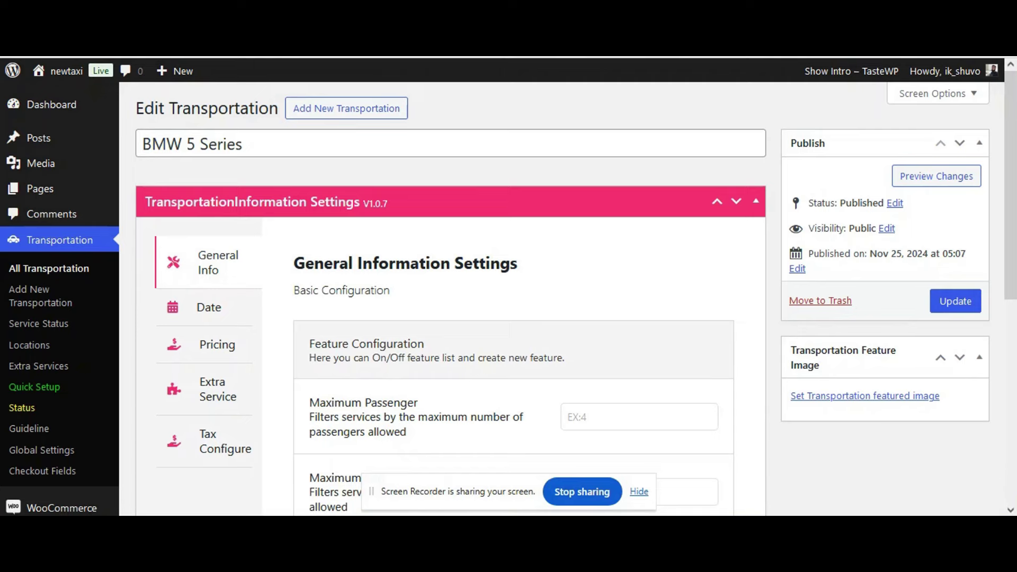
pyautogui.scroll(-6, 497, 342)
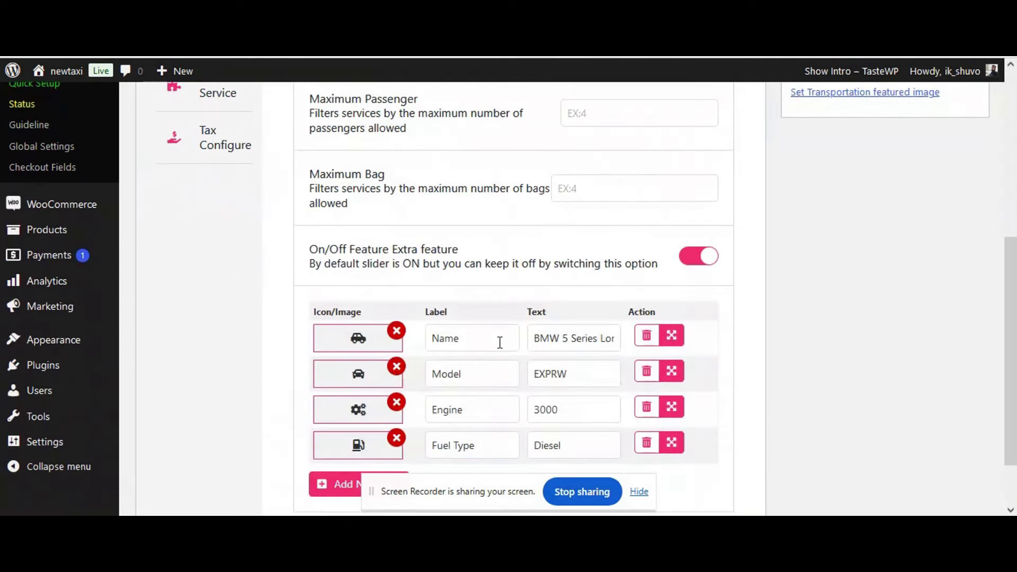
pyautogui.scroll(6, 500, 342)
pyautogui.scroll(-8, 328, 321)
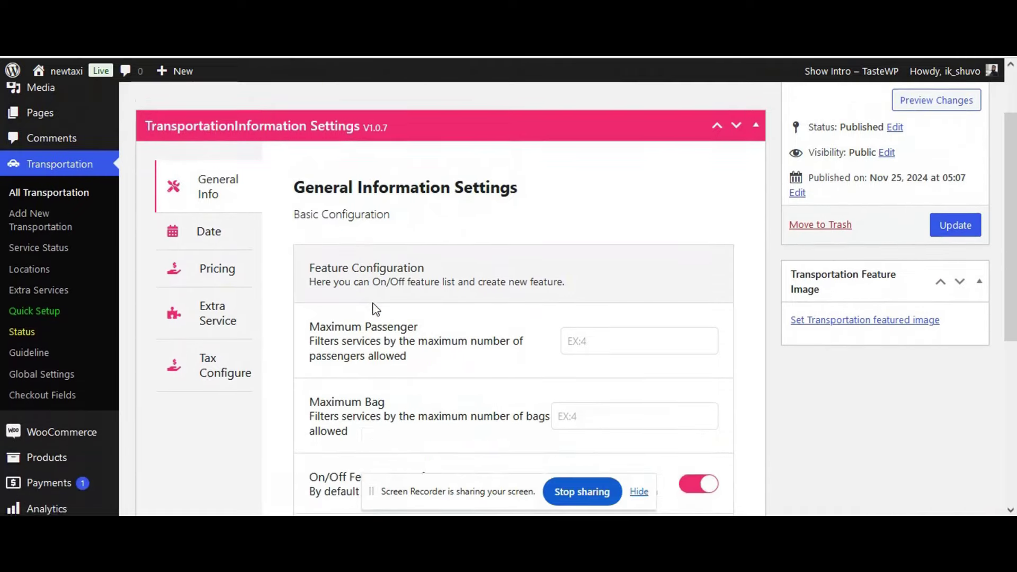
pyautogui.scroll(4, 407, 312)
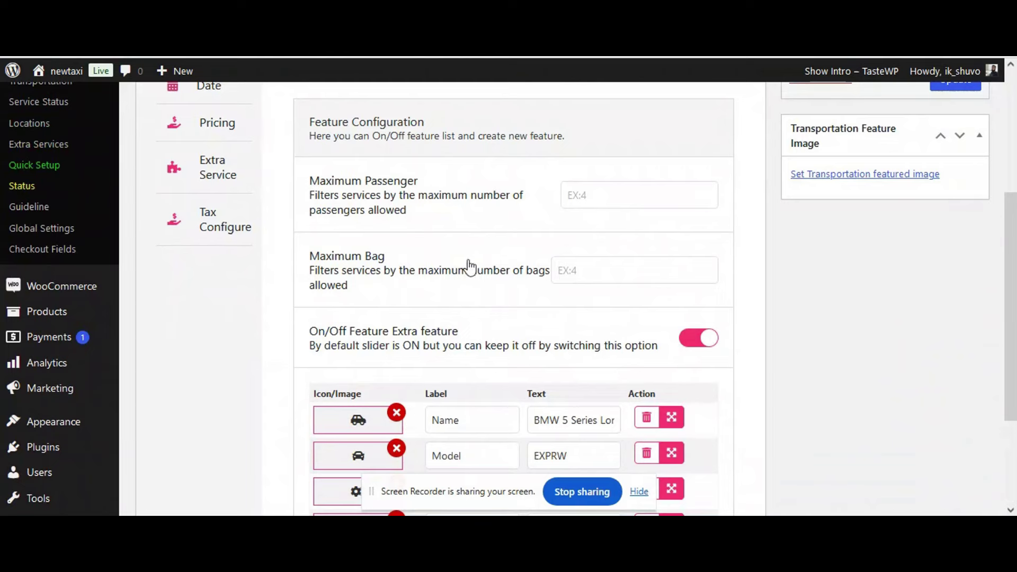
pyautogui.scroll(-3, 578, 297)
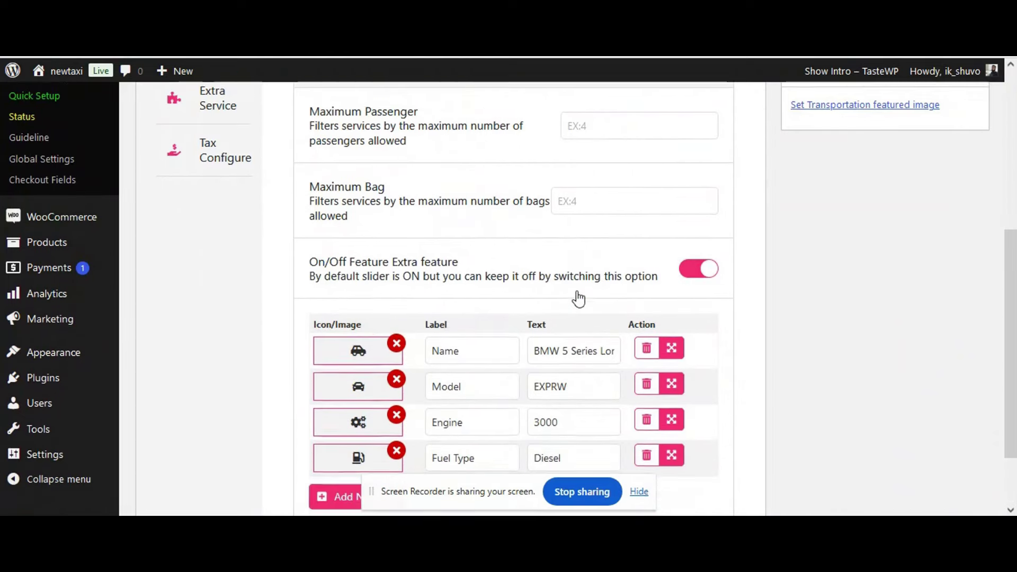
pyautogui.scroll(7, 579, 291)
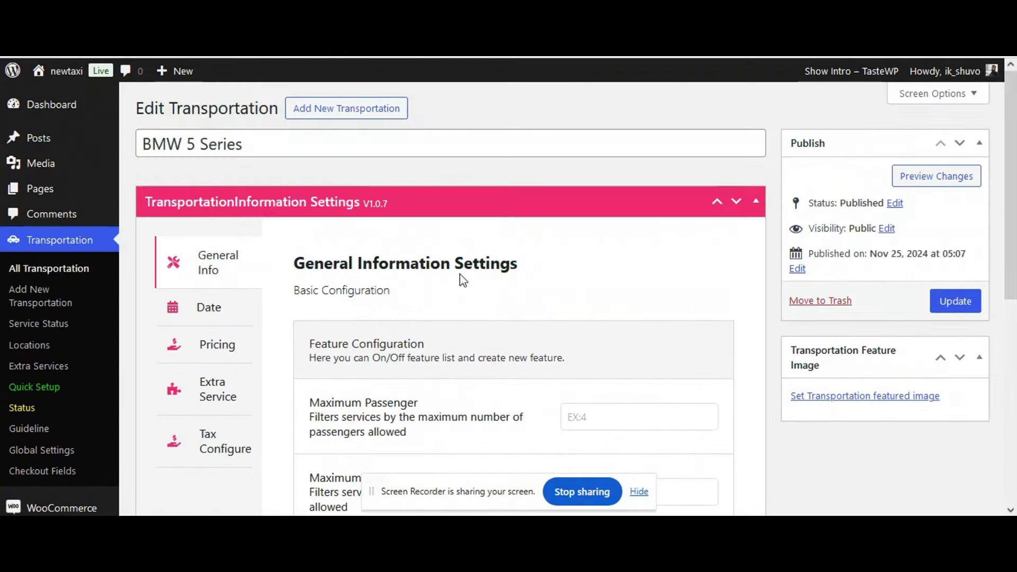
# Step: In the BMW 5 Series date settings, set the Maximum Advanced Day Booking to 90
pyautogui.click(222, 309)
pyautogui.scroll(-3, 585, 304)
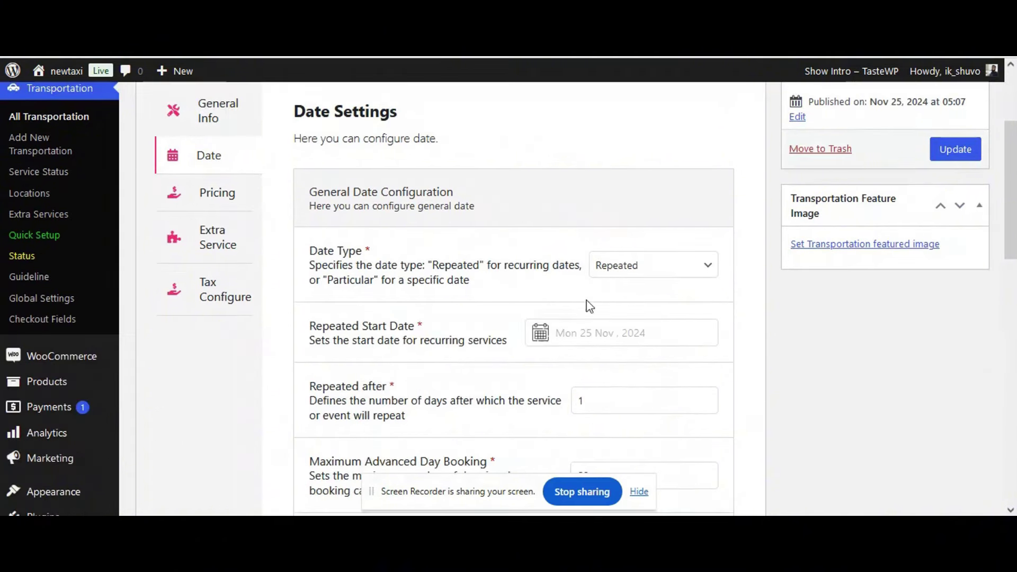
pyautogui.scroll(-2, 665, 291)
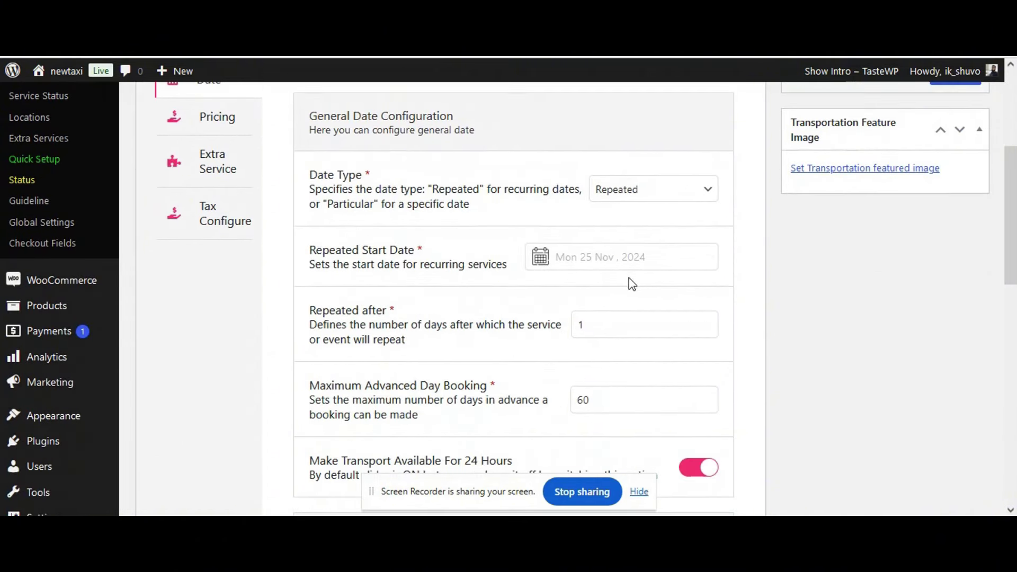
pyautogui.scroll(-2, 655, 278)
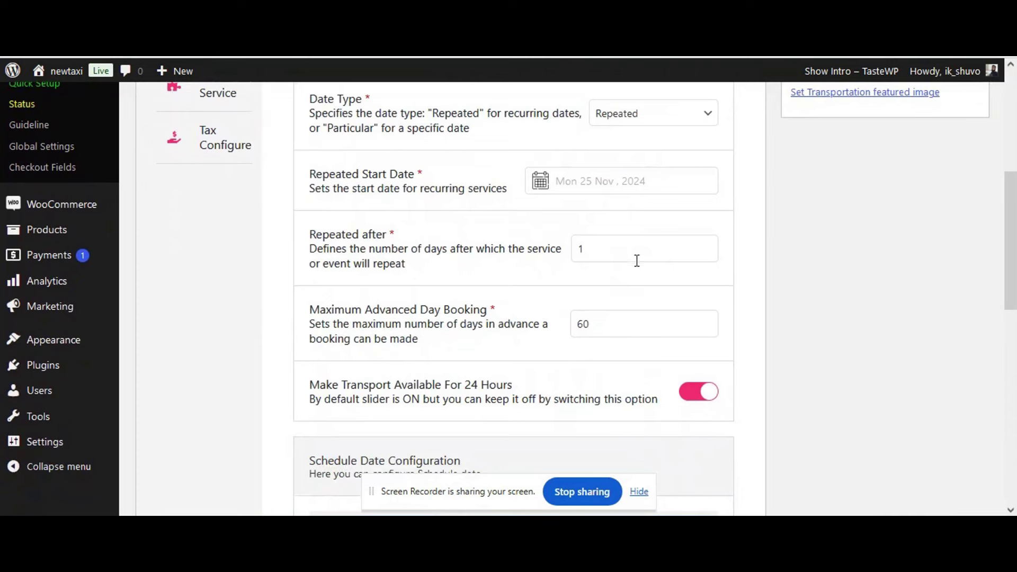
pyautogui.scroll(-4, 653, 281)
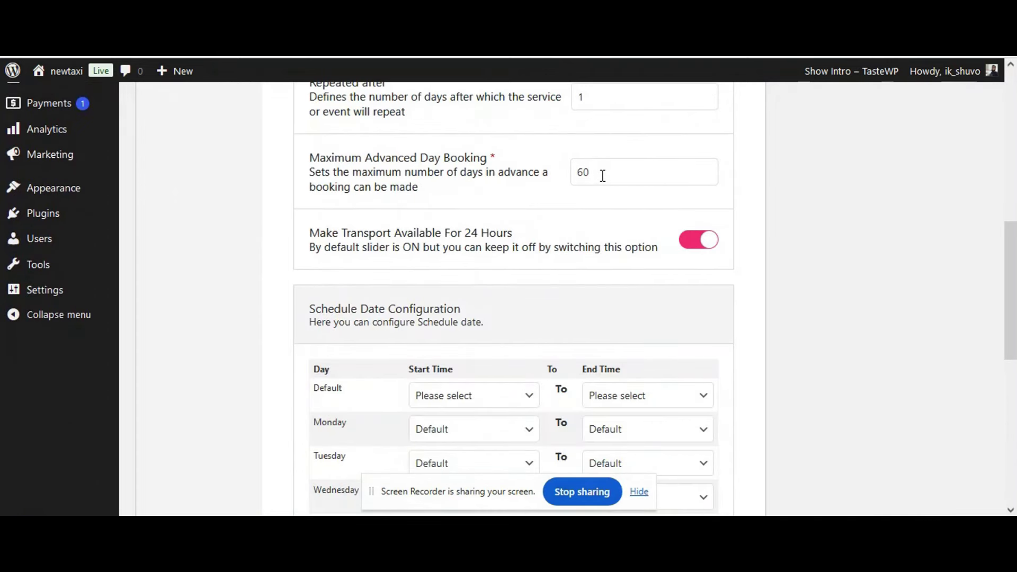
pyautogui.moveTo(613, 175); pyautogui.dragTo(545, 174)
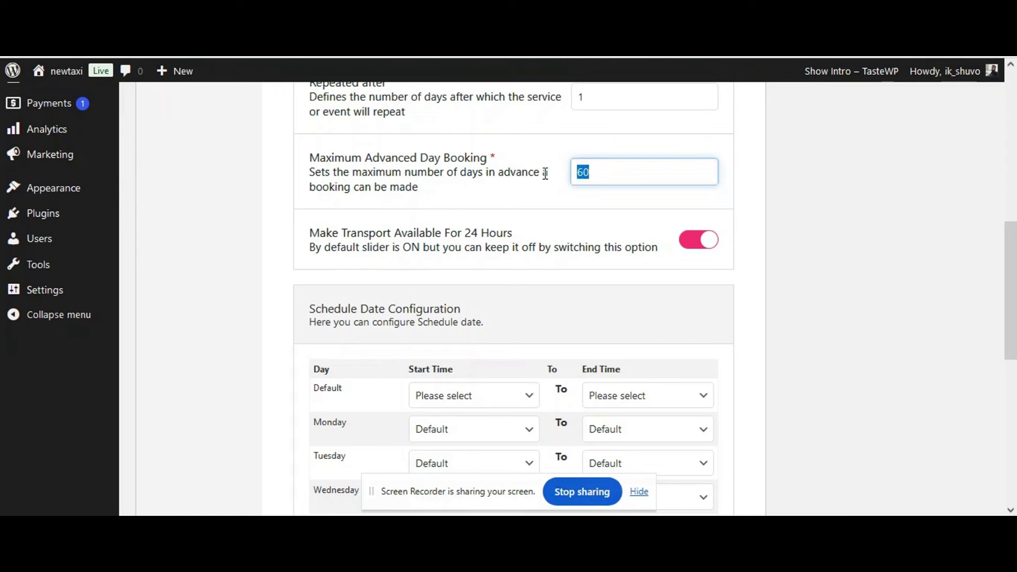
pyautogui.write('90')
pyautogui.click(745, 197)
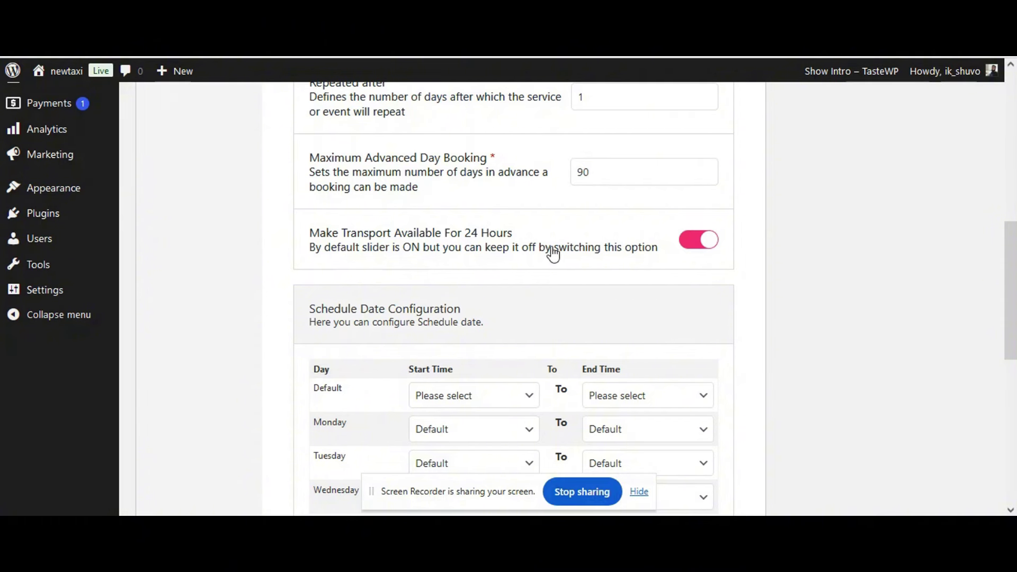
# Step: Review the 24-hour availability option, the weekly schedule and the off days and dates configuration
pyautogui.scroll(-8, 538, 254)
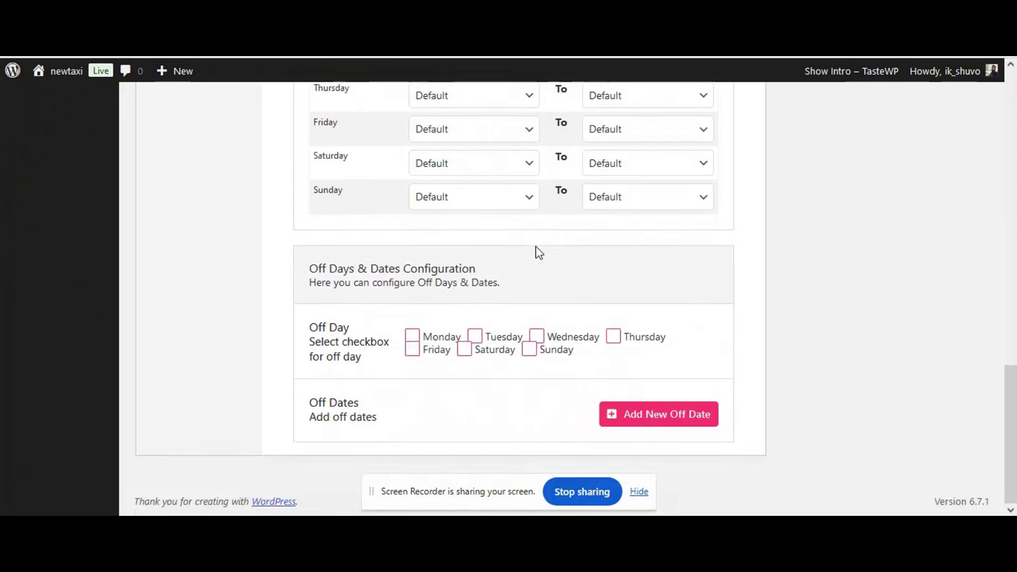
pyautogui.scroll(7, 536, 254)
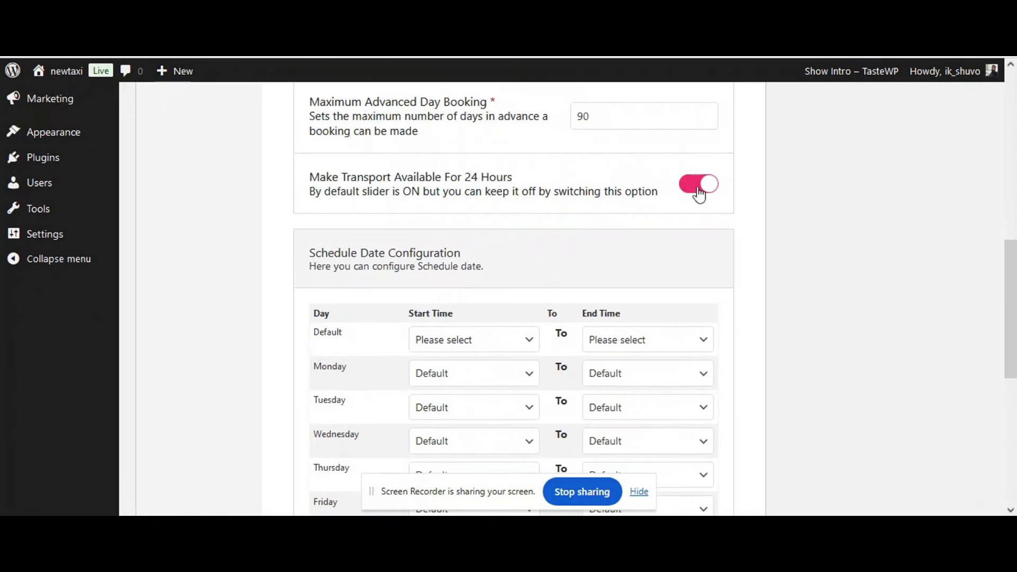
pyautogui.scroll(-2, 472, 282)
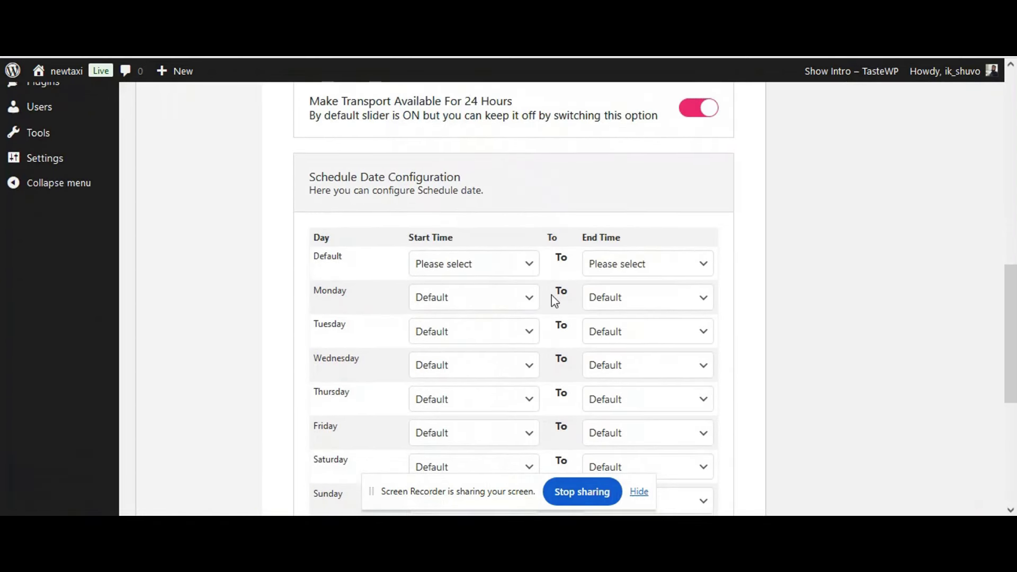
pyautogui.scroll(-8, 491, 354)
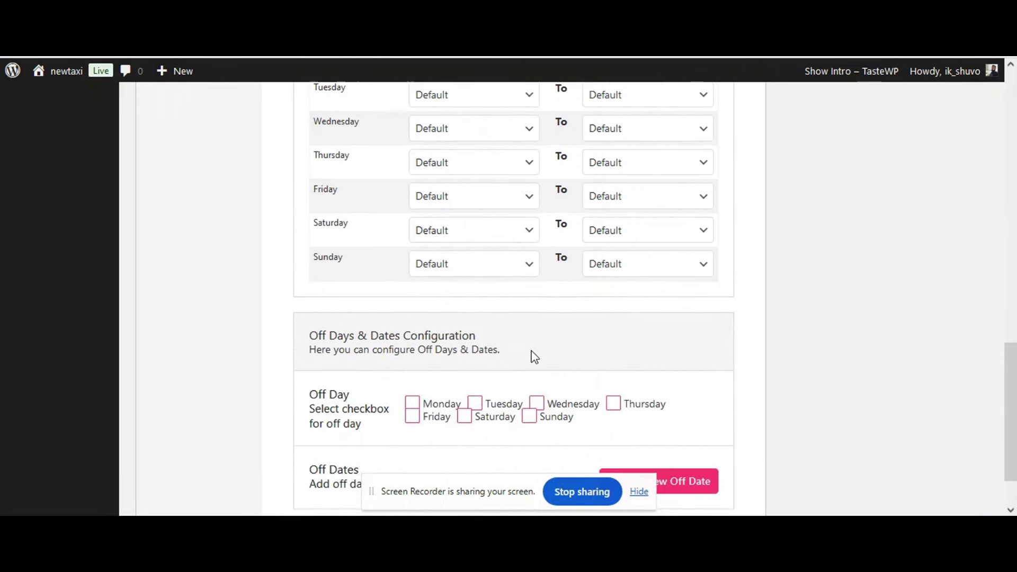
pyautogui.scroll(8, 717, 376)
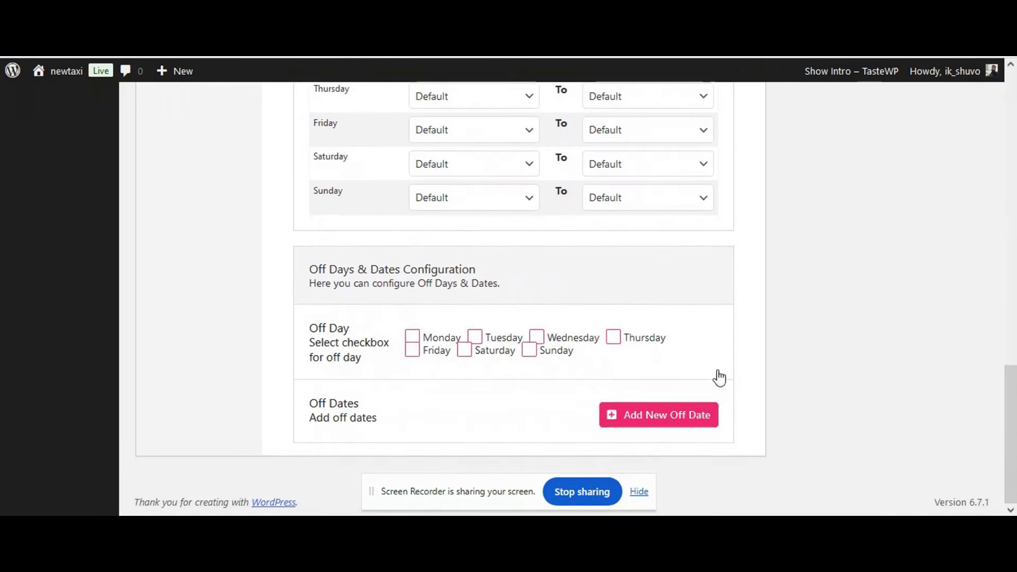
pyautogui.scroll(4, 691, 302)
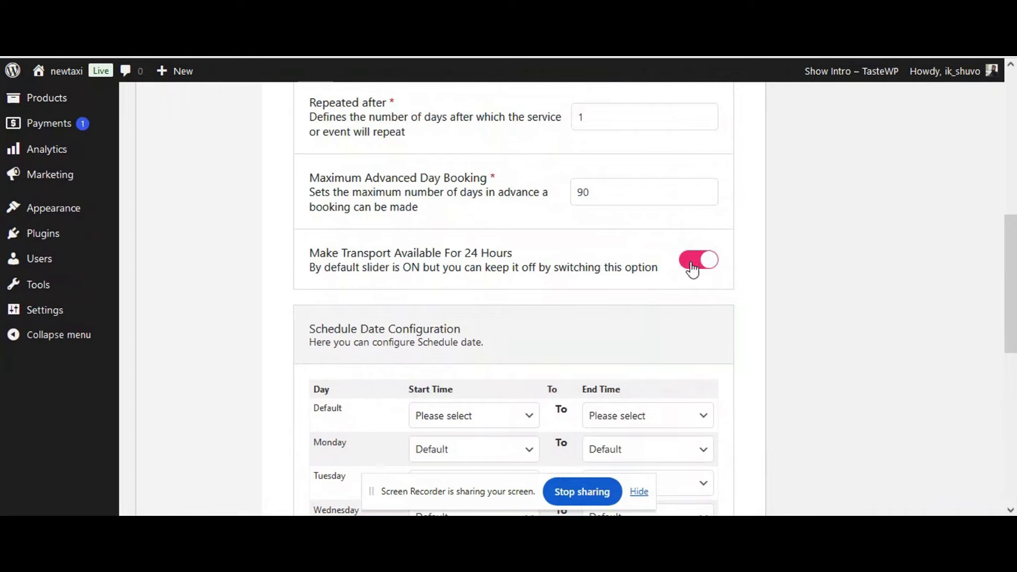
# Step: Open the BMW 5 Series pricing settings and review the initial, minimum, return and waiting time price options
pyautogui.scroll(11, 333, 281)
pyautogui.click(214, 345)
pyautogui.scroll(-6, 335, 342)
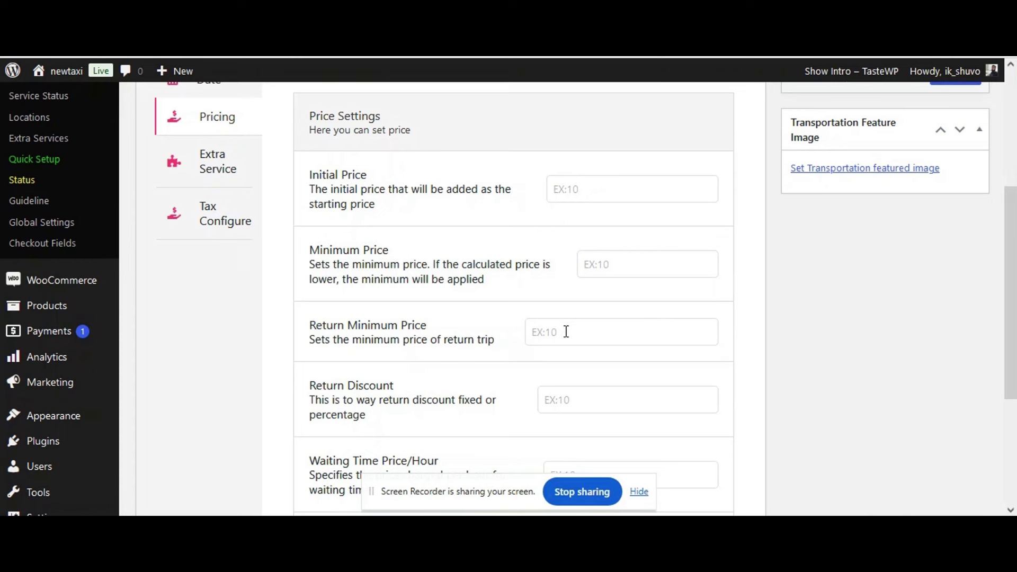
pyautogui.scroll(-1, 559, 332)
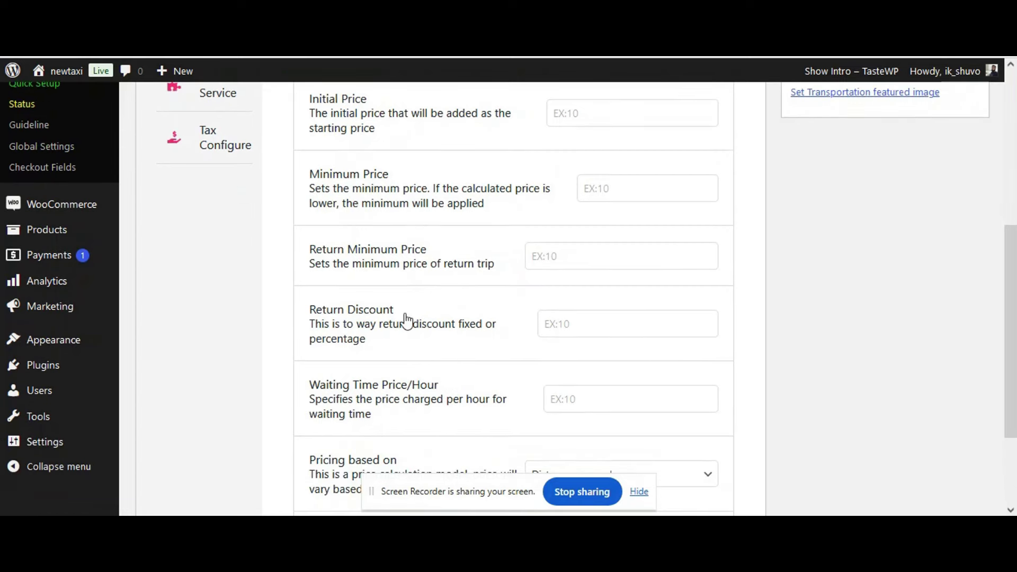
pyautogui.scroll(-2, 555, 328)
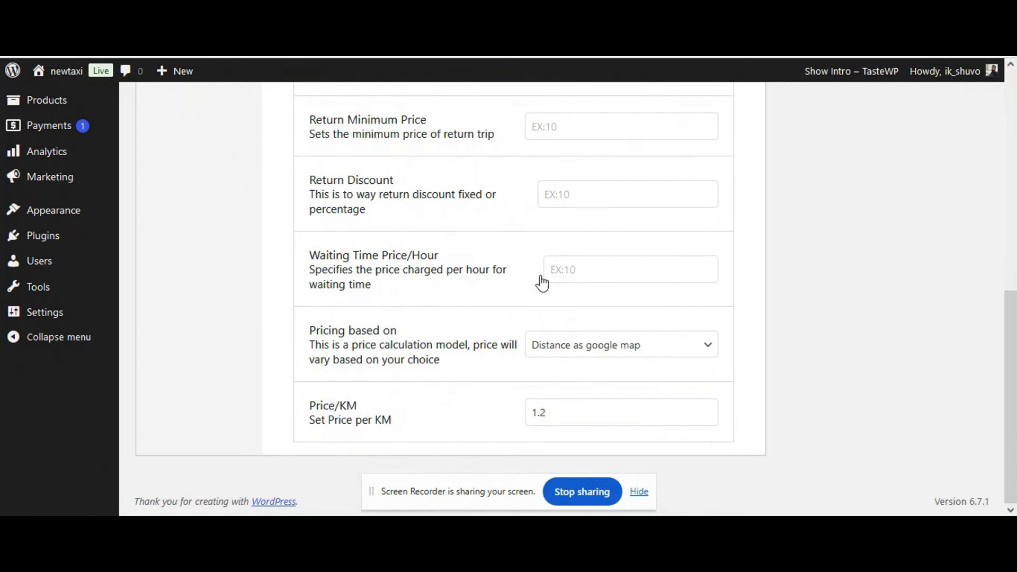
# Step: Try the Duration/Time as google map and the Distance + Duration as google map pricing models
pyautogui.click(695, 352)
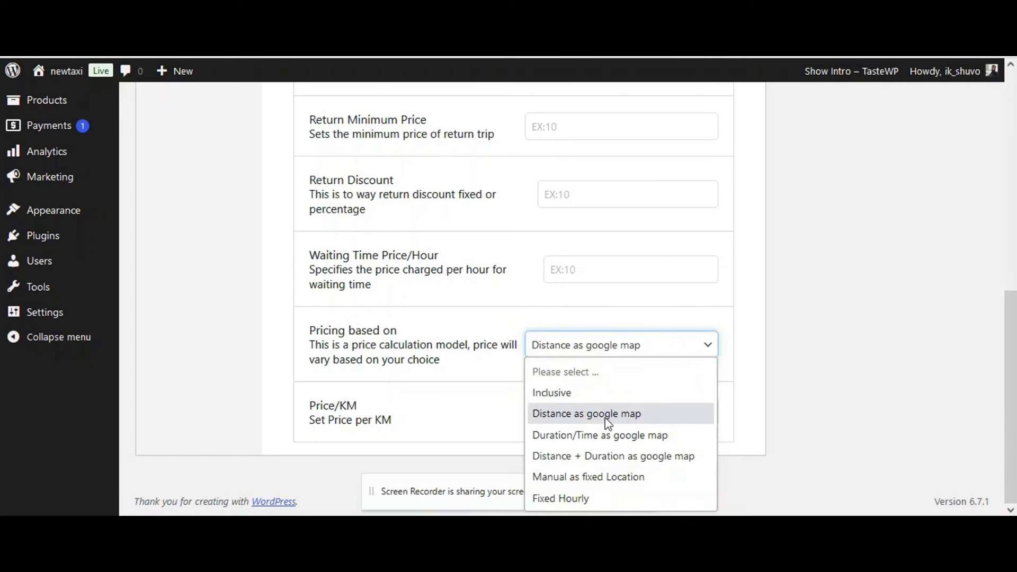
pyautogui.click(607, 443)
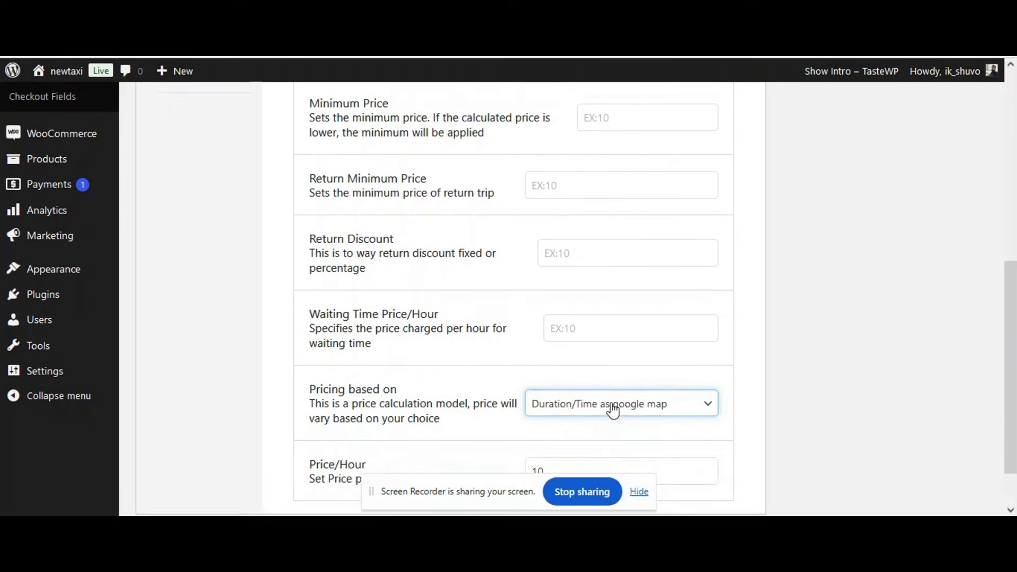
pyautogui.click(610, 409)
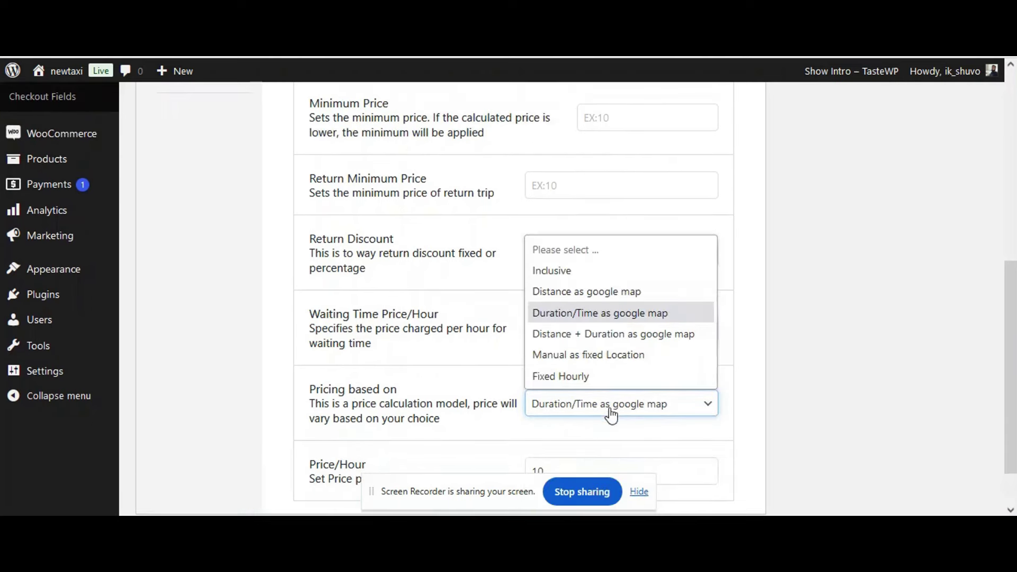
pyautogui.click(597, 339)
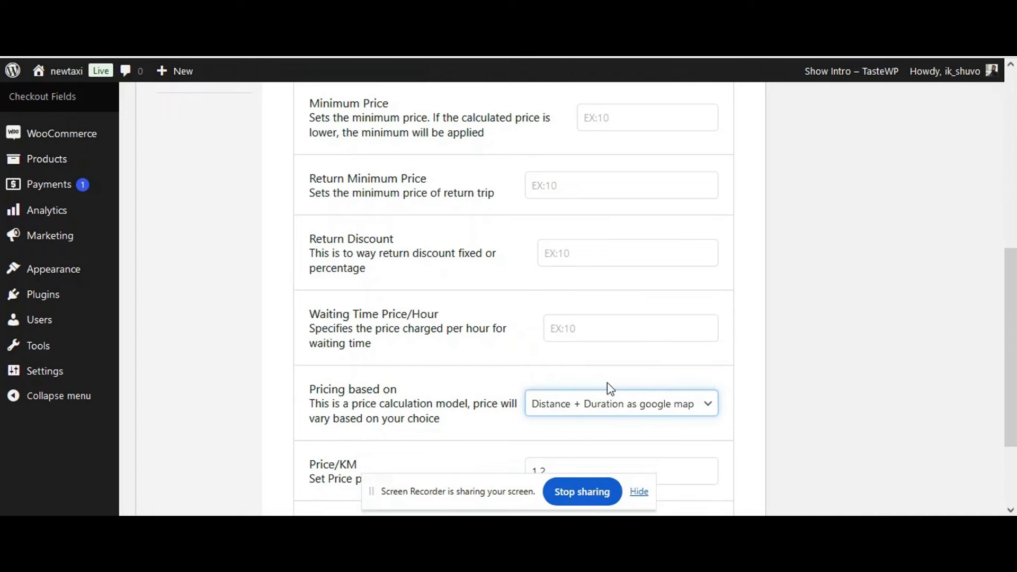
pyautogui.scroll(-3, 607, 383)
# Step: Base the pricing on Manual as fixed Location and add a manual price of 100 from Chittagong to Rajshahi
pyautogui.click(617, 296)
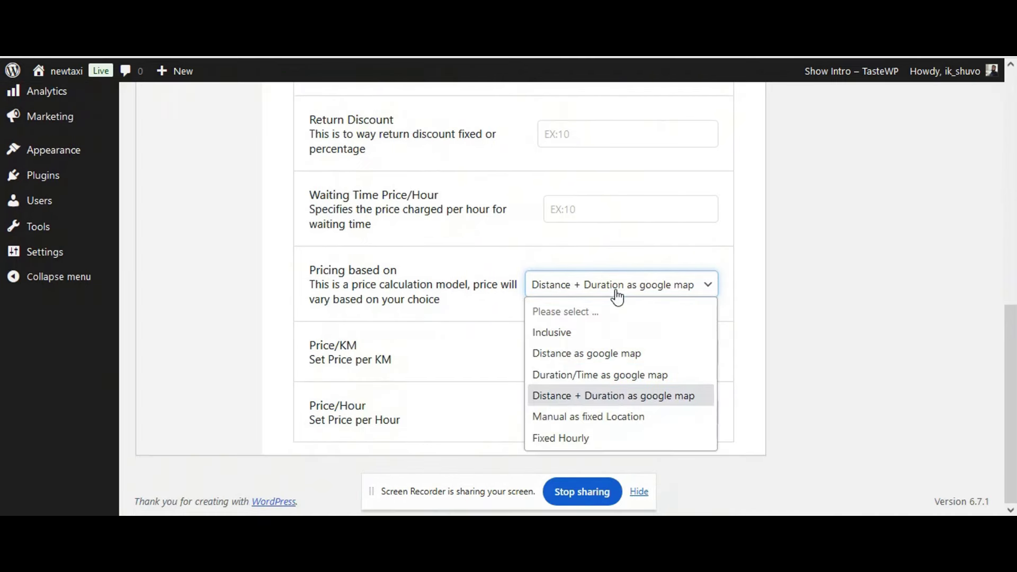
pyautogui.click(577, 416)
pyautogui.scroll(-3, 638, 363)
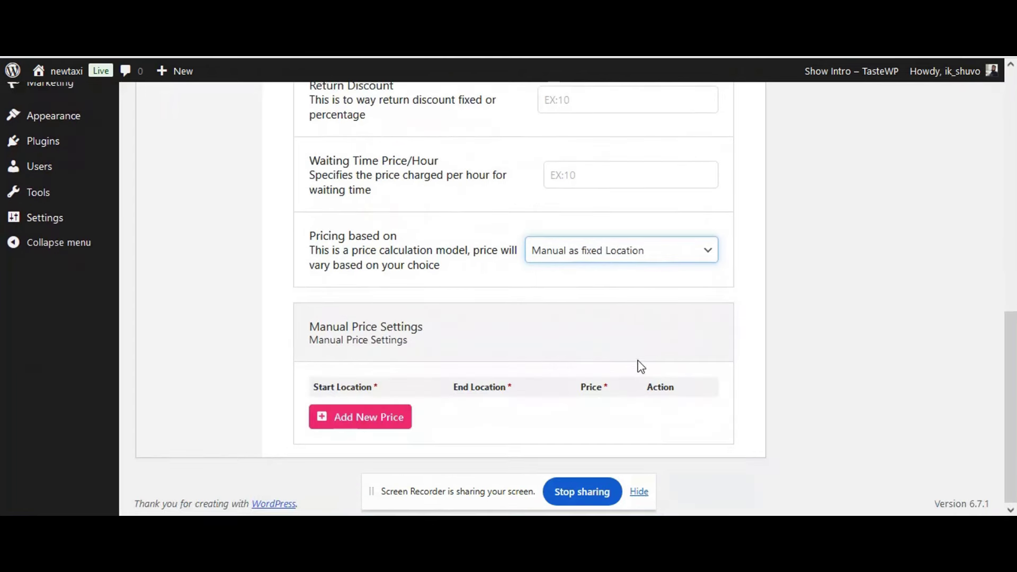
pyautogui.click(398, 415)
pyautogui.click(397, 413)
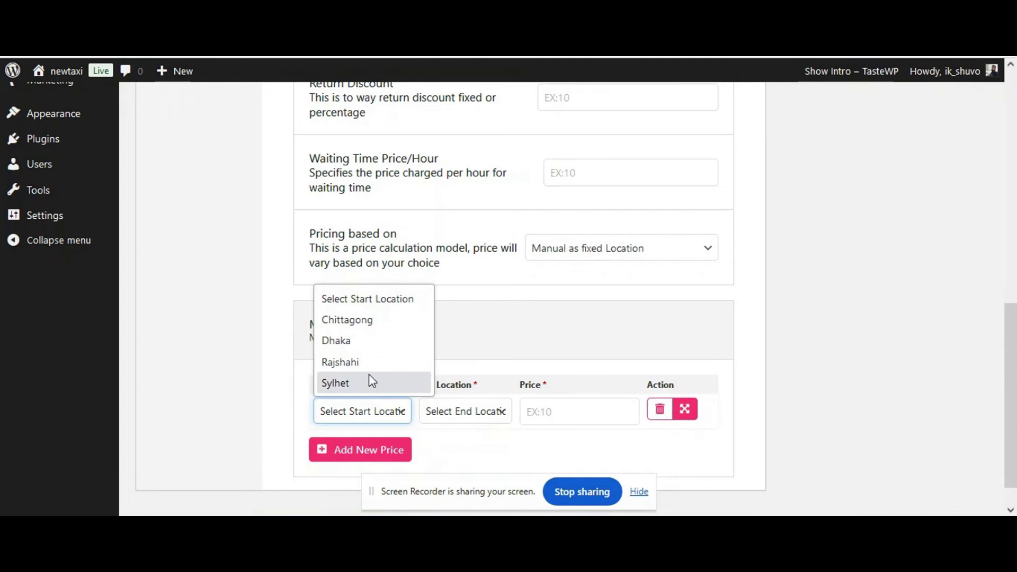
pyautogui.click(334, 321)
pyautogui.click(471, 409)
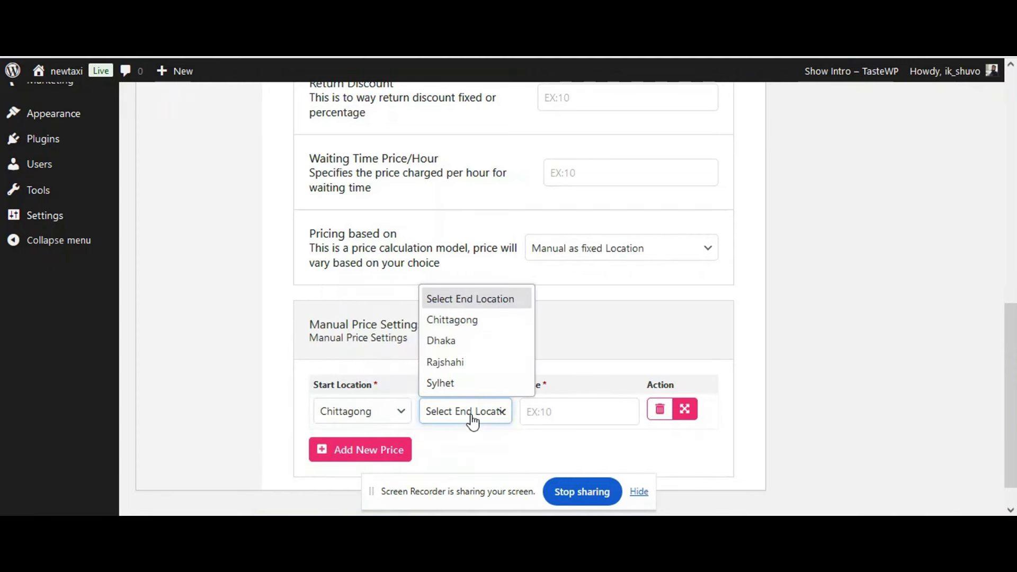
pyautogui.click(465, 361)
pyautogui.click(611, 422)
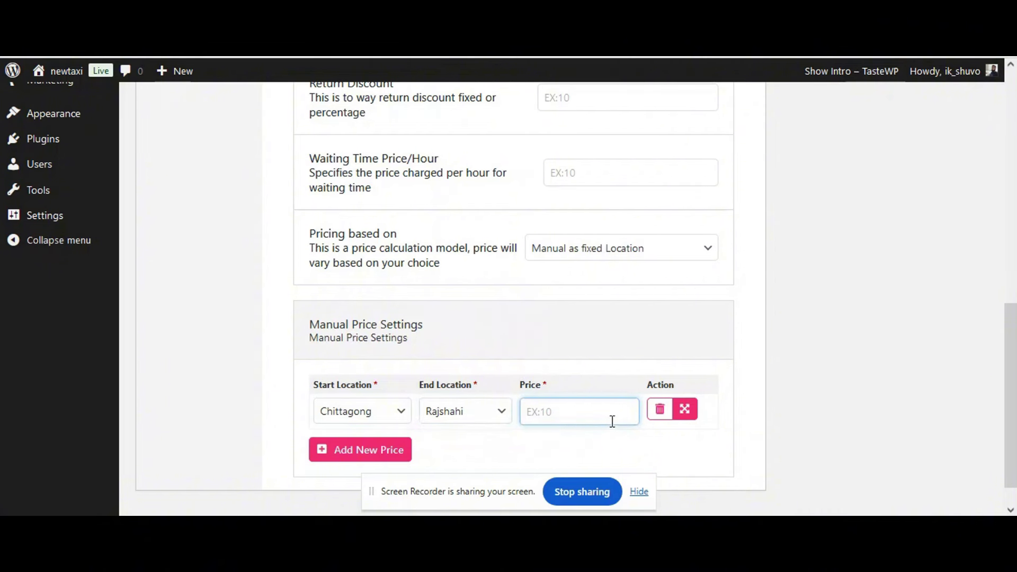
pyautogui.write('100')
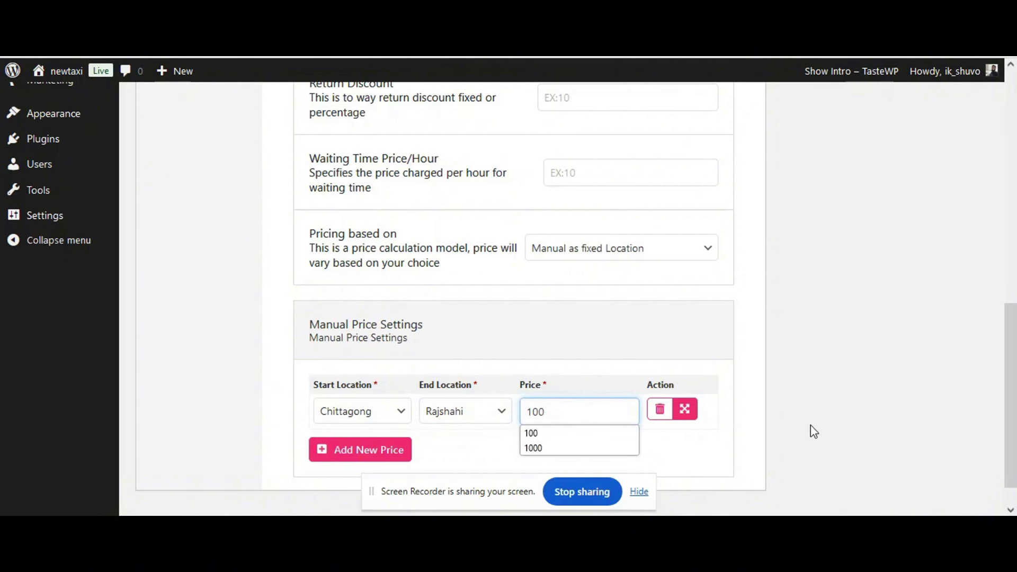
pyautogui.click(687, 470)
# Step: Add a second manual price of 200 from Dhaka to Chittagong
pyautogui.click(360, 450)
pyautogui.scroll(-2, 402, 418)
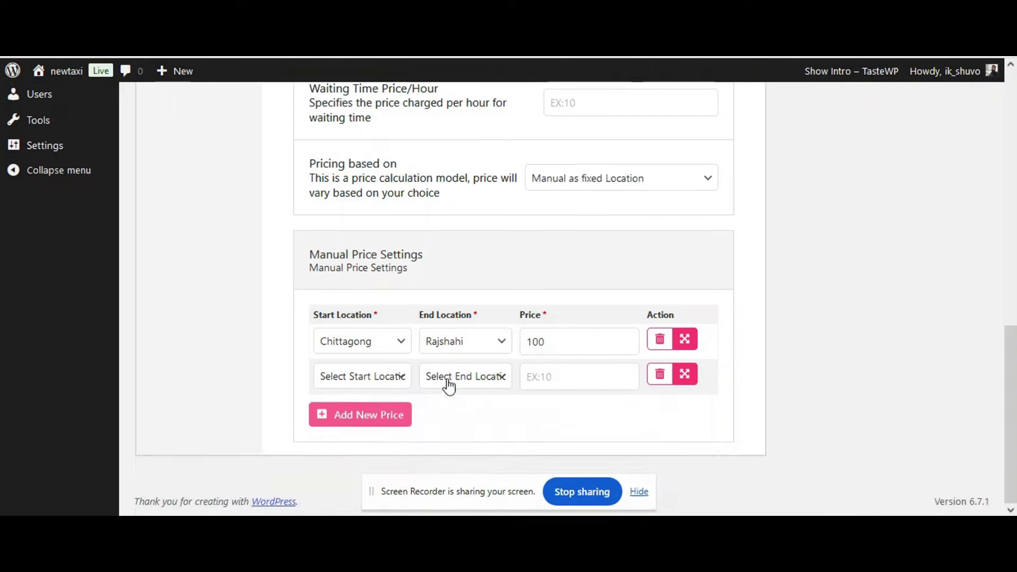
pyautogui.click(373, 375)
pyautogui.click(352, 448)
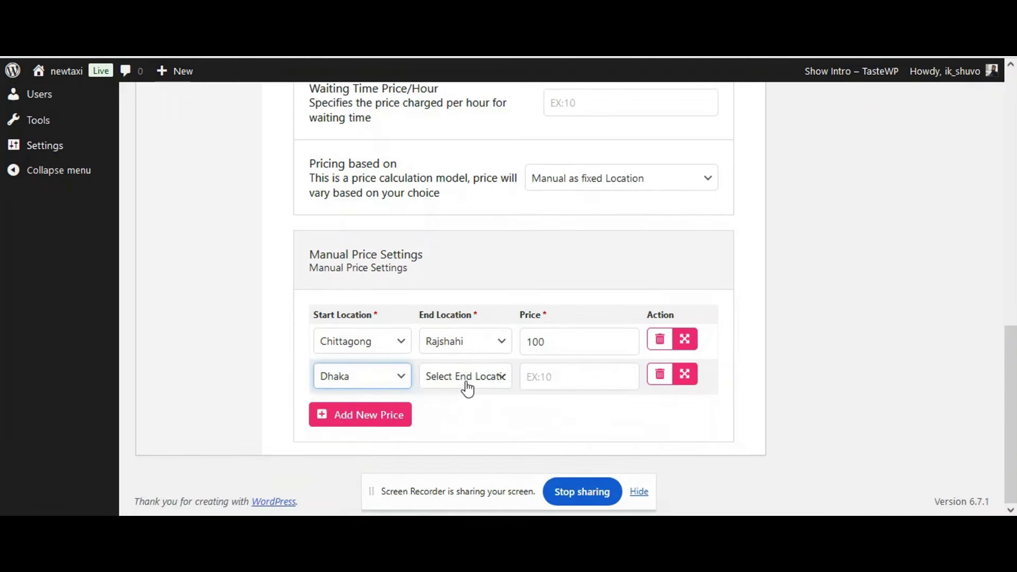
pyautogui.click(467, 383)
pyautogui.click(477, 423)
pyautogui.click(598, 386)
pyautogui.write('200')
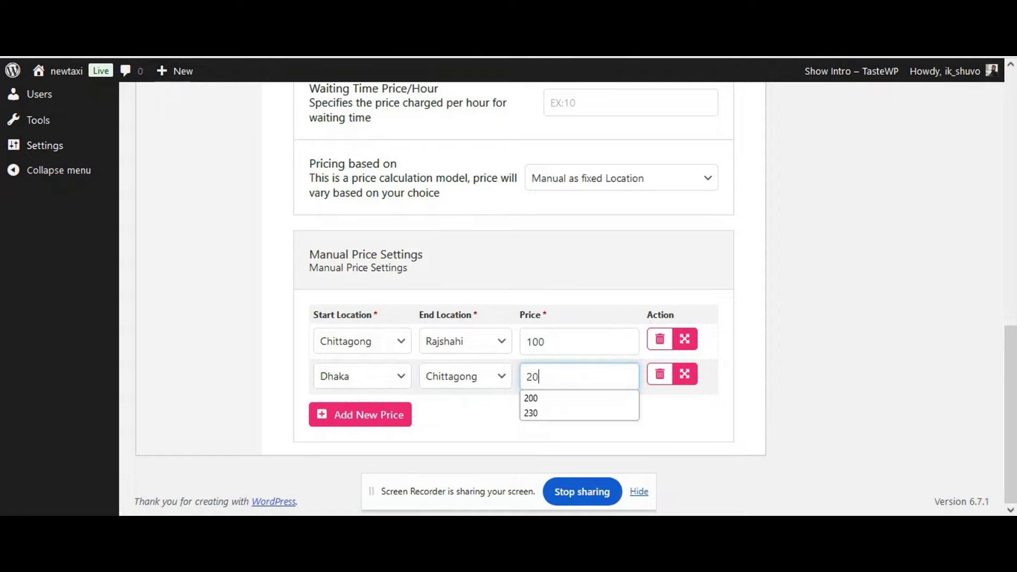
pyautogui.click(668, 418)
# Step: Check the manual price entries and save the updated BMW 5 Series transportation
pyautogui.scroll(10, 669, 418)
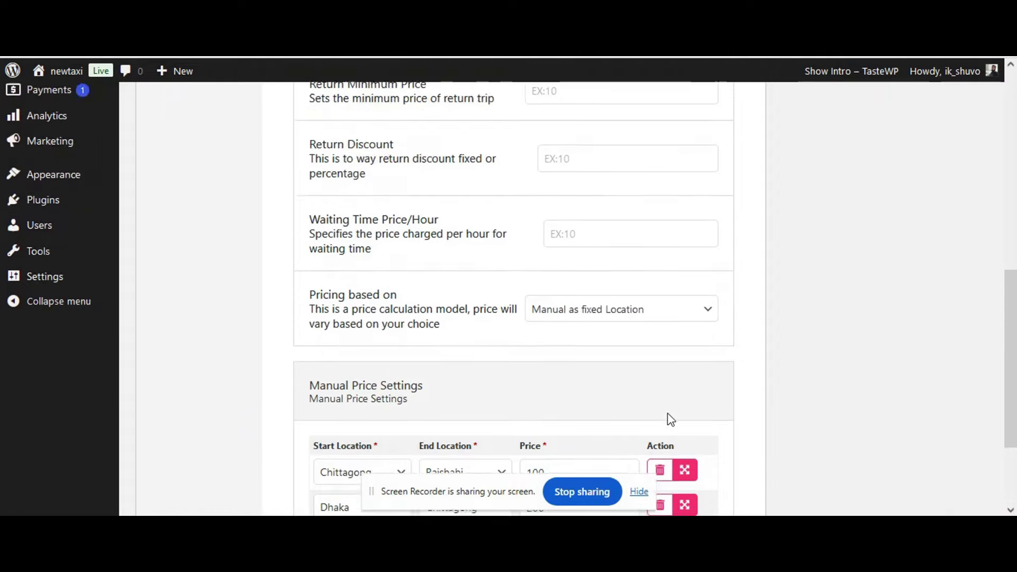
pyautogui.scroll(-10, 672, 416)
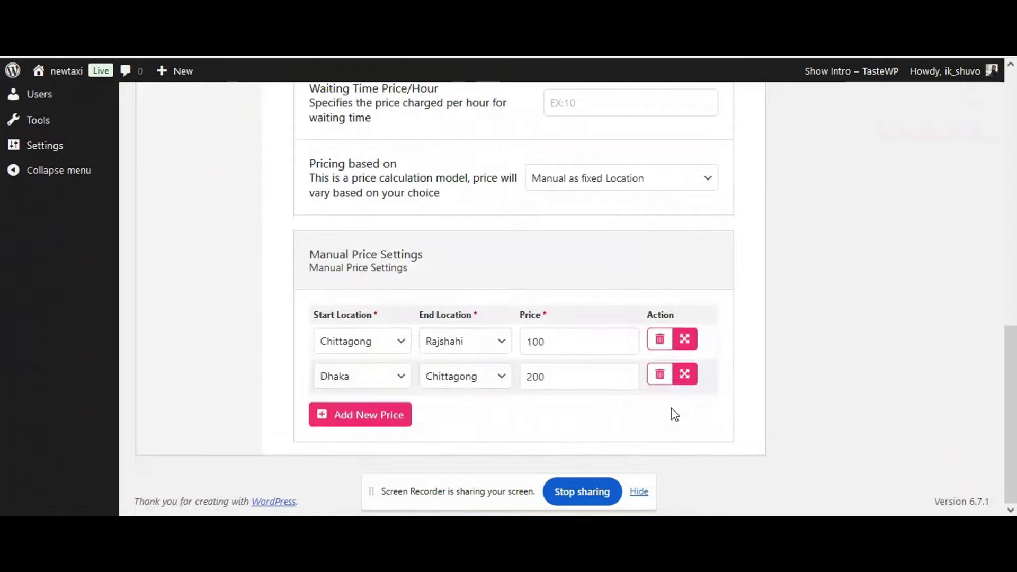
pyautogui.scroll(9, 671, 410)
pyautogui.scroll(3, 674, 407)
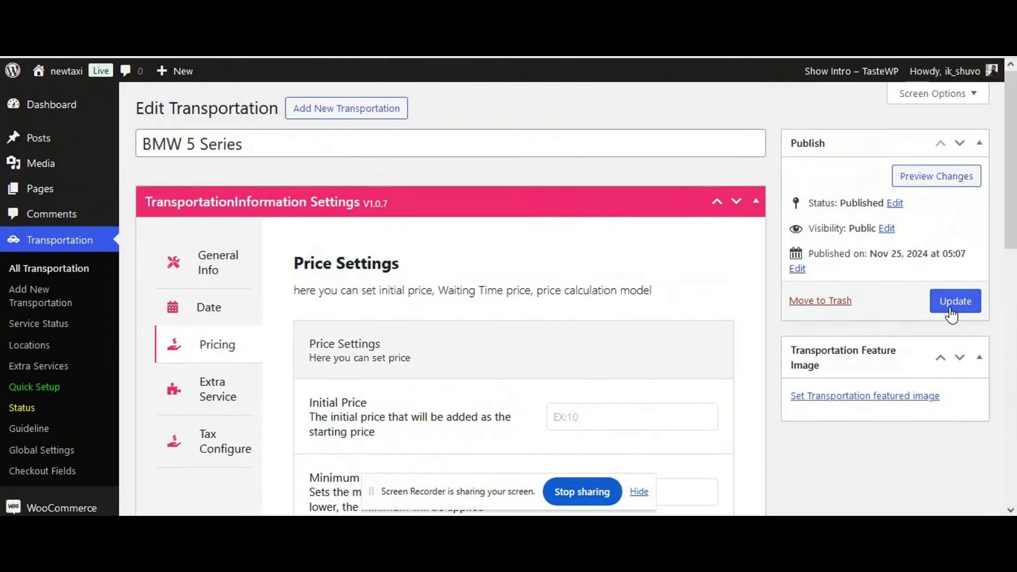
pyautogui.scroll(-5, 842, 335)
pyautogui.scroll(3, 830, 338)
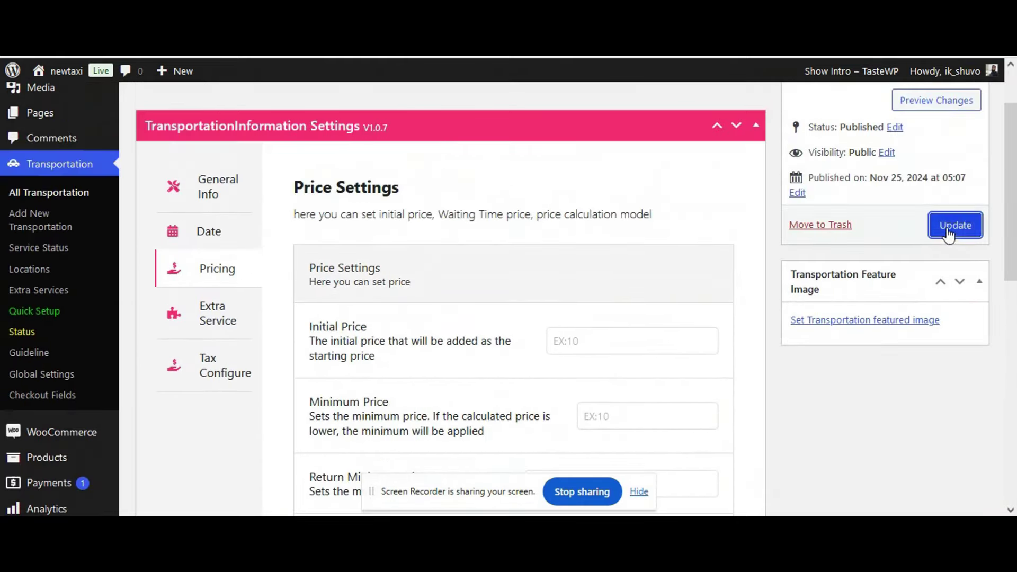
pyautogui.click(955, 225)
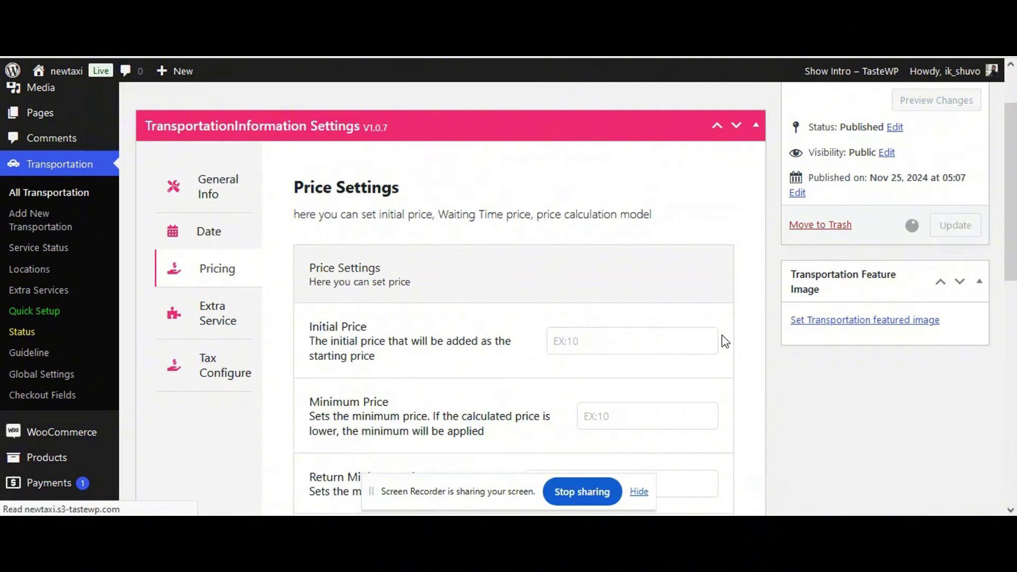
# Step: Reopen the BMW 5 Series pricing settings and set the Minimum Price to 50
pyautogui.scroll(-5, 724, 342)
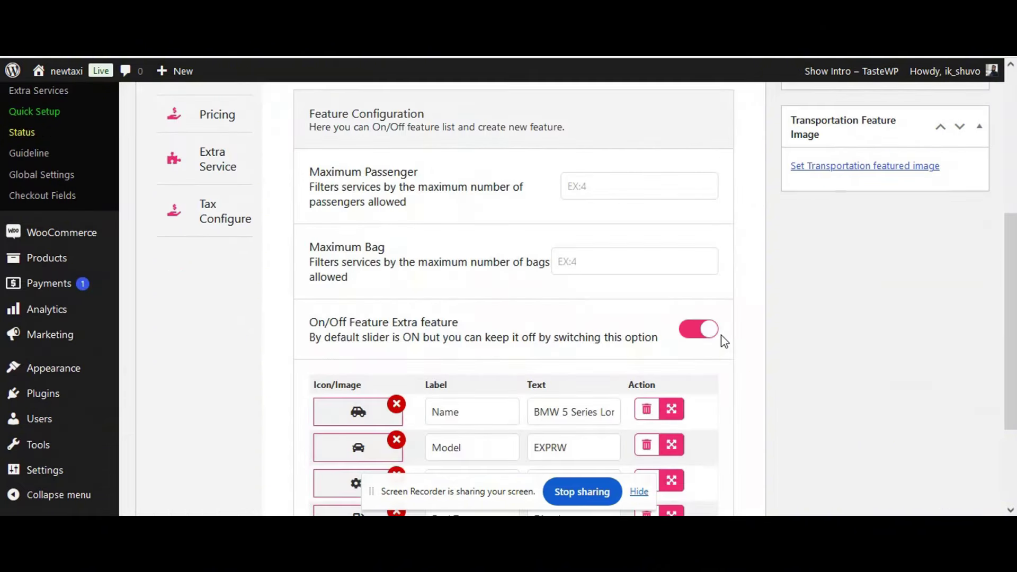
pyautogui.scroll(5, 545, 295)
pyautogui.click(216, 391)
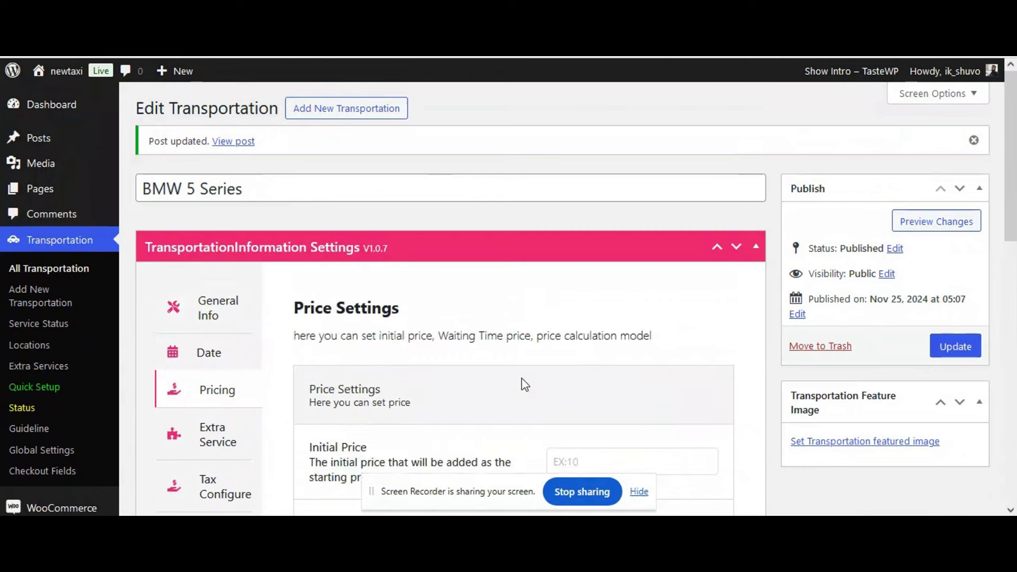
pyautogui.scroll(-3, 525, 382)
pyautogui.click(600, 244)
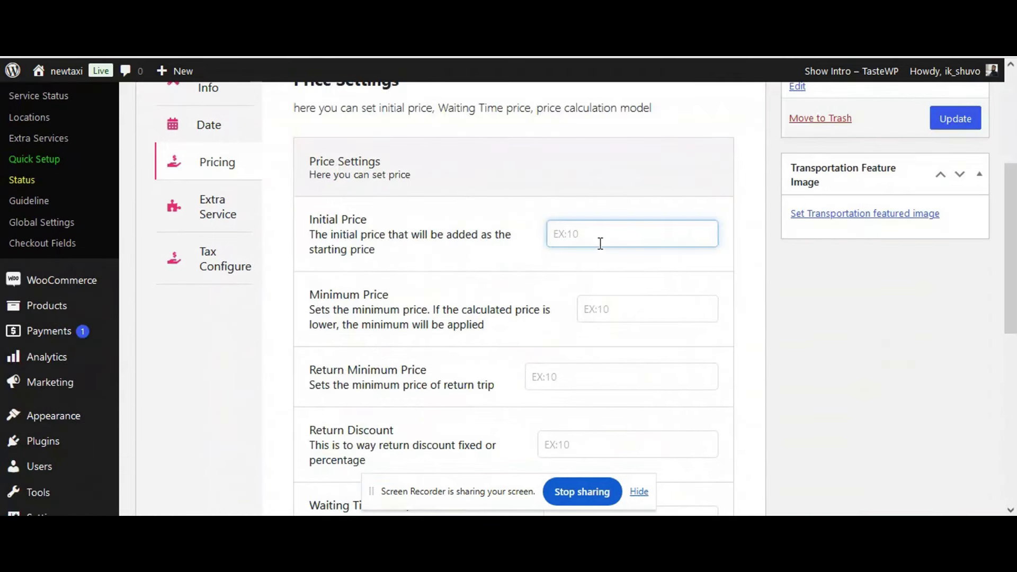
pyautogui.click(603, 298)
pyautogui.write('3')
pyautogui.press('BackSpace')
pyautogui.write('5')
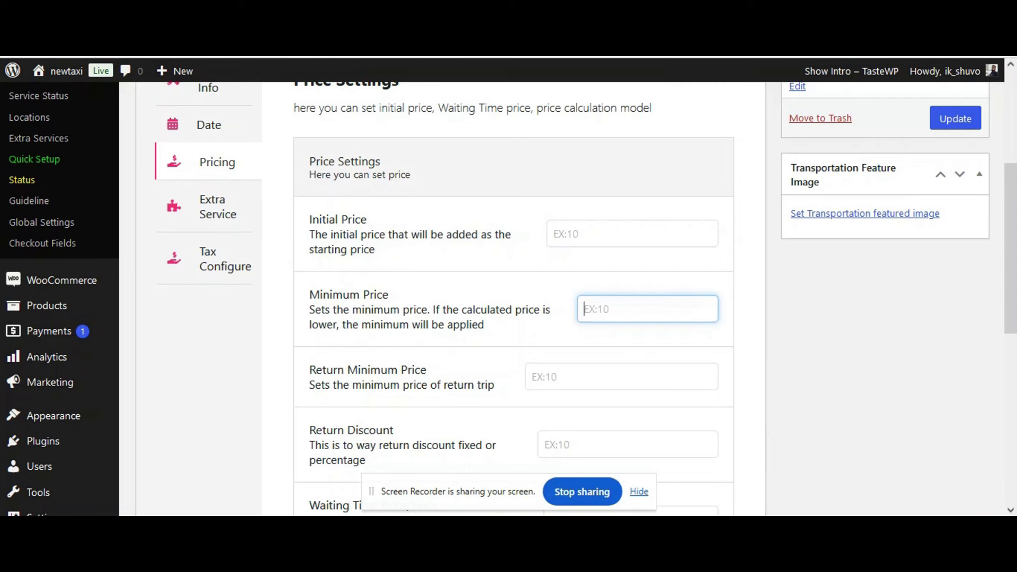
pyautogui.write('50')
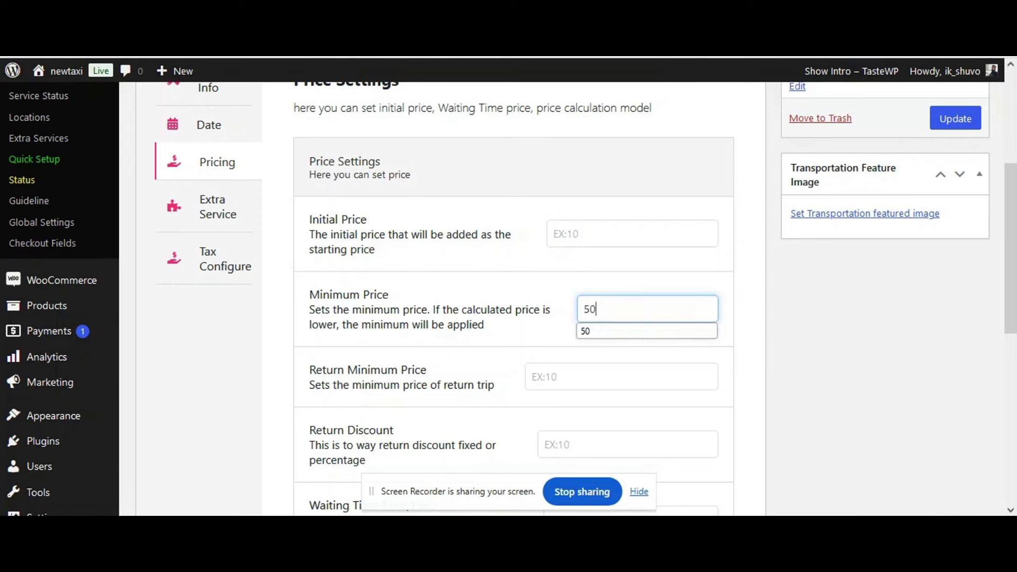
pyautogui.click(742, 314)
# Step: Set the Waiting Time Price/Hour to 10, leaving the return price and discount fields empty
pyautogui.scroll(-2, 685, 324)
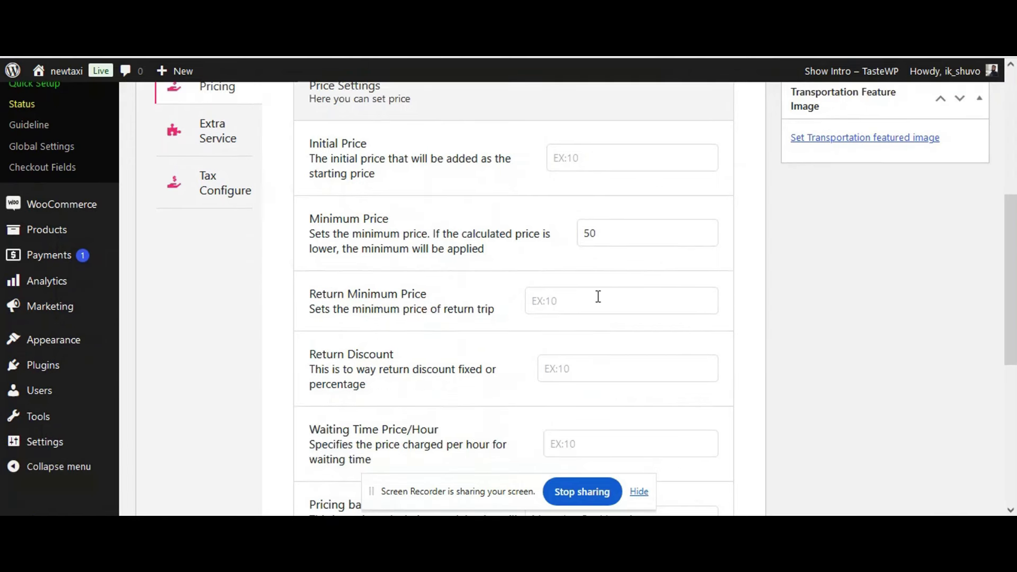
pyautogui.scroll(-4, 590, 298)
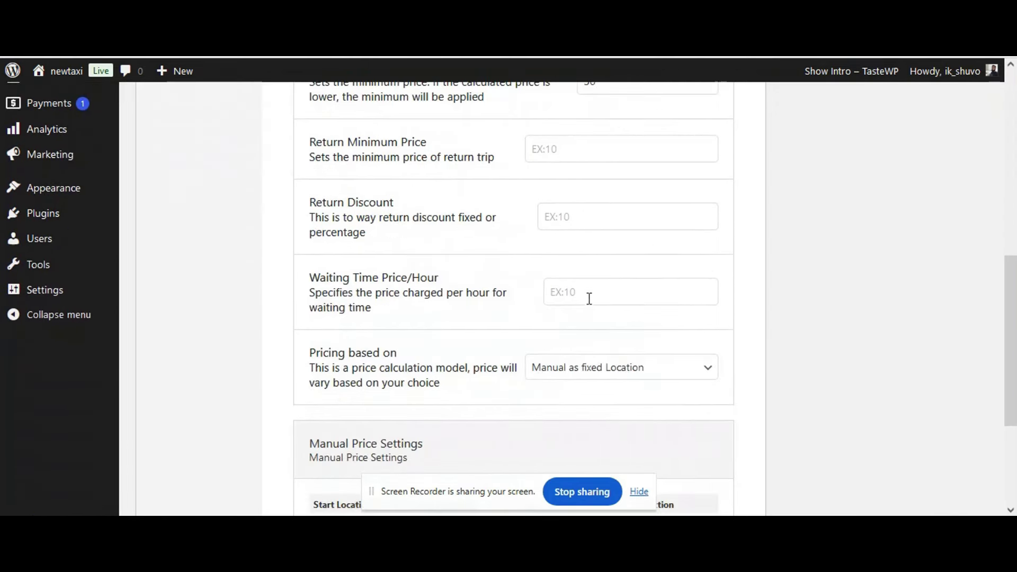
pyautogui.click(573, 218)
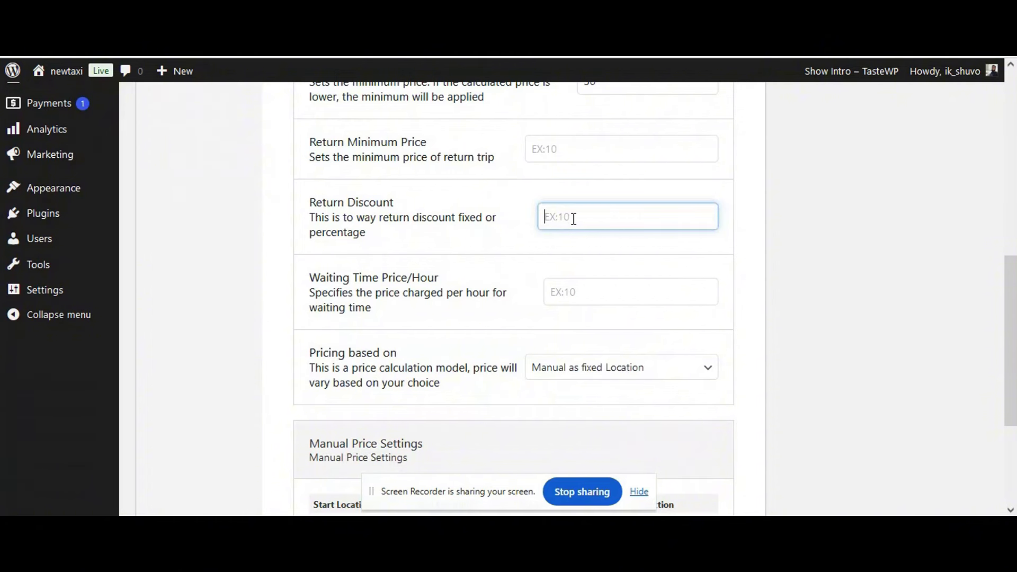
pyautogui.click(566, 293)
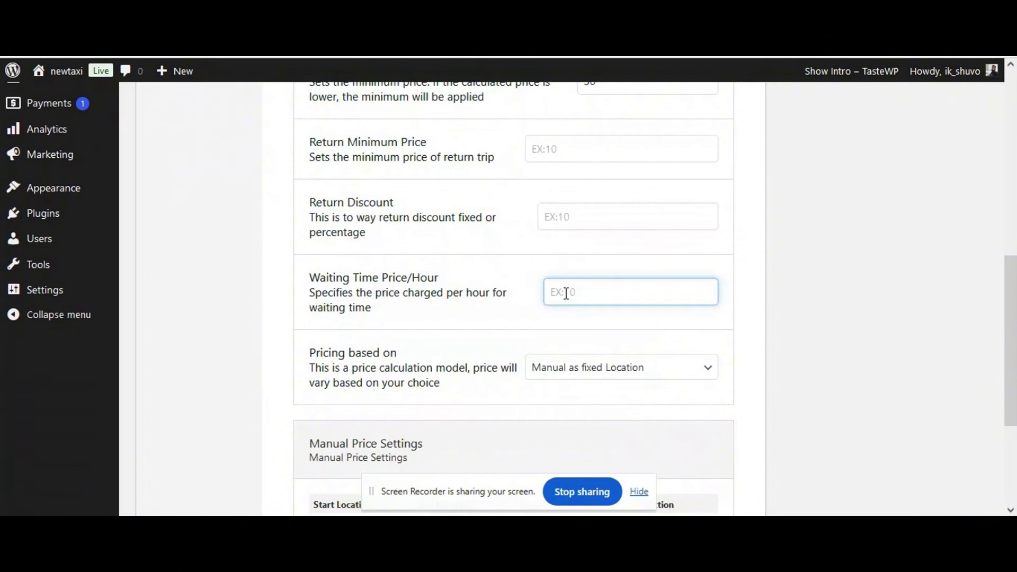
pyautogui.write('1')
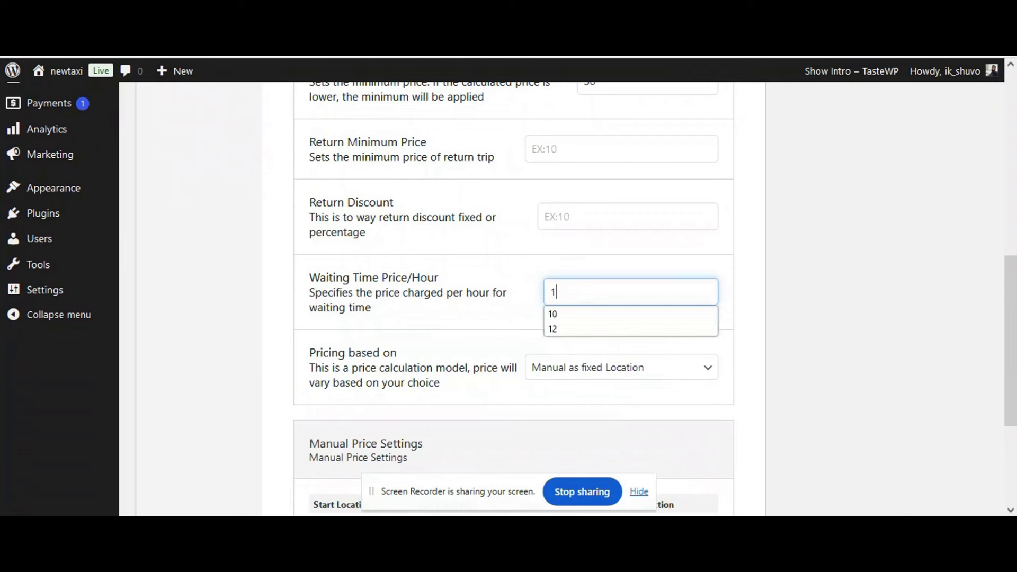
pyautogui.write('0')
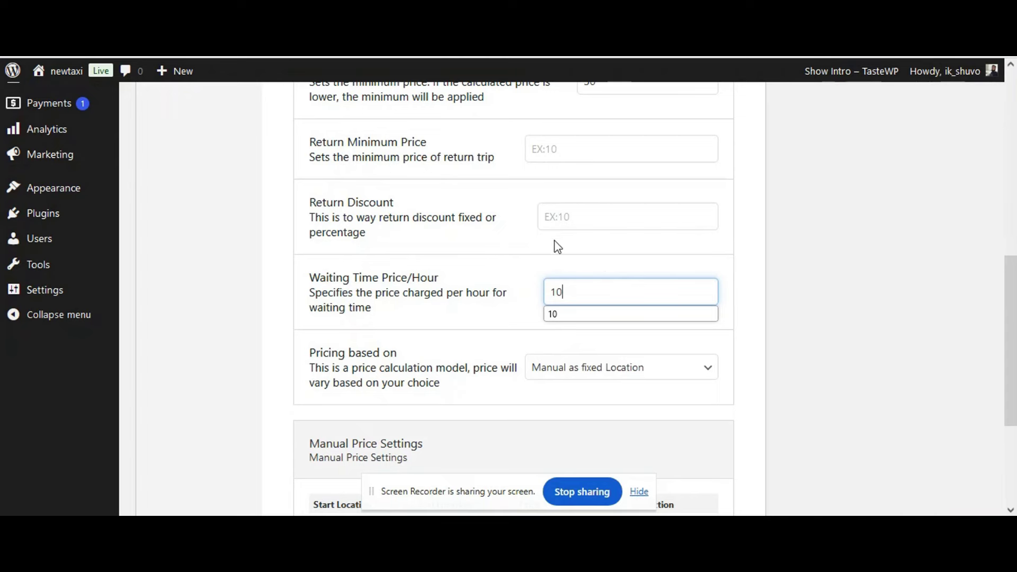
# Step: Switch the pricing model to Distance as google map and check its Price/KM setting
pyautogui.scroll(-3, 530, 265)
pyautogui.click(603, 224)
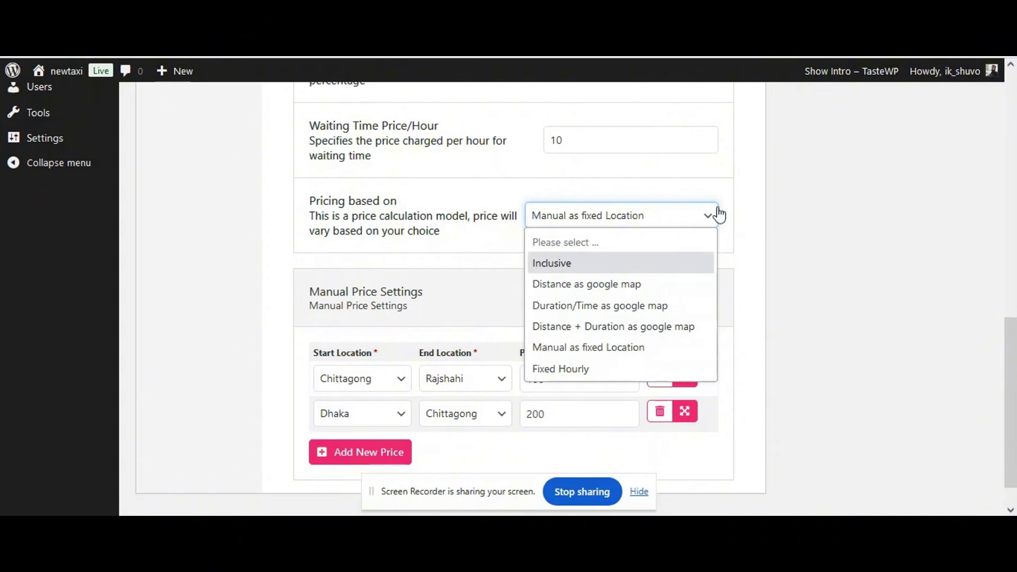
pyautogui.click(599, 282)
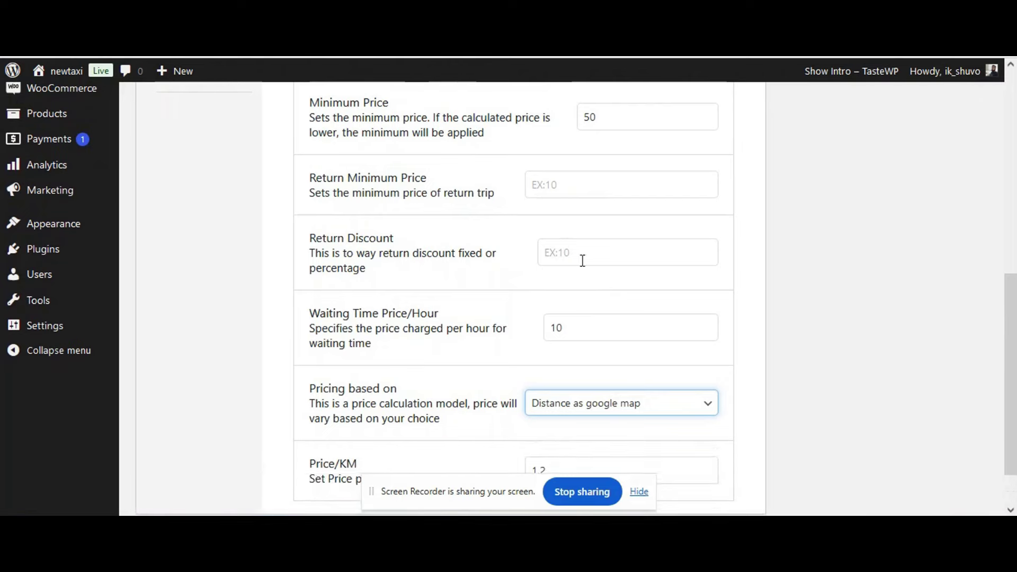
pyautogui.scroll(-2, 567, 214)
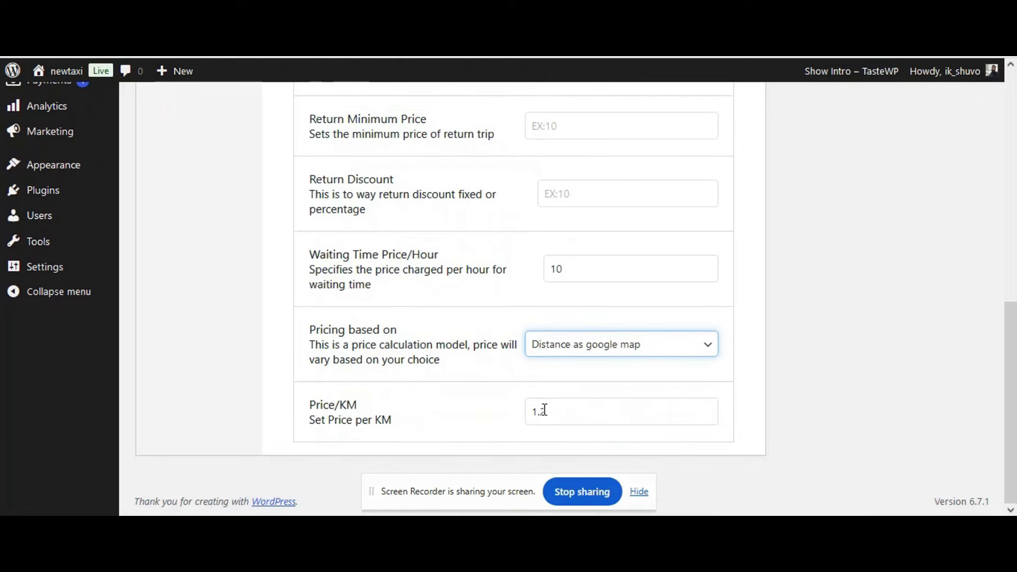
# Step: Save the BMW 5 Series transportation with its distance-based pricing settings
pyautogui.scroll(15, 762, 376)
pyautogui.click(945, 349)
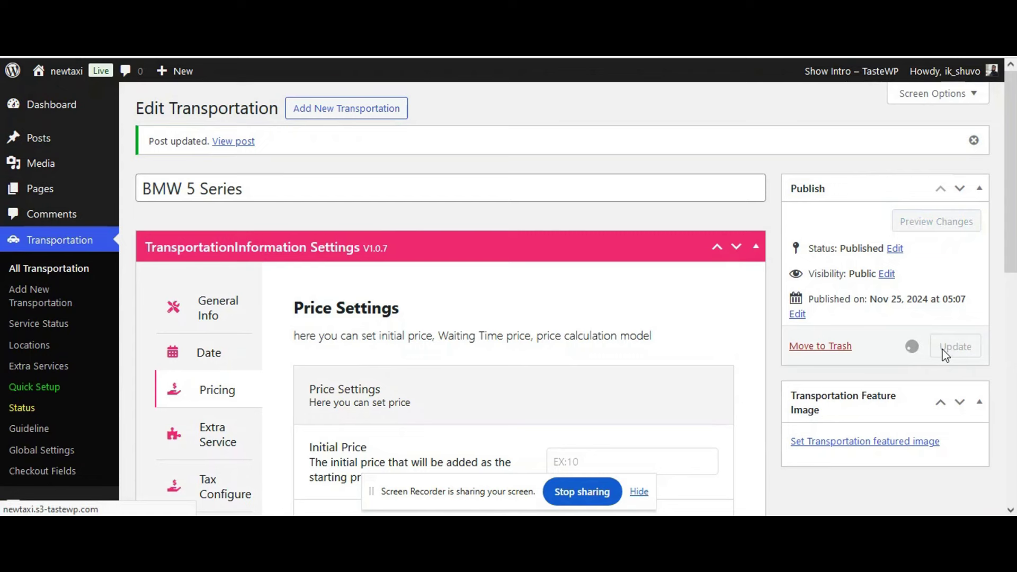
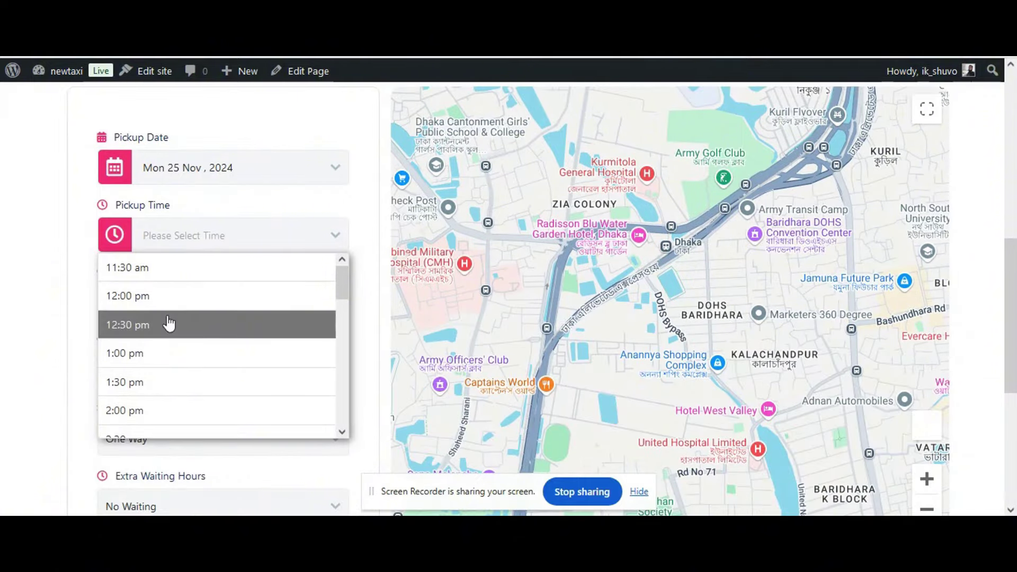
# Step: On the booking form, set pickup time 12:00 pm, pickup at Dhaka University, Nilkhet Road, and drop-off at Mirpur-10, Dhaka
pyautogui.click(168, 306)
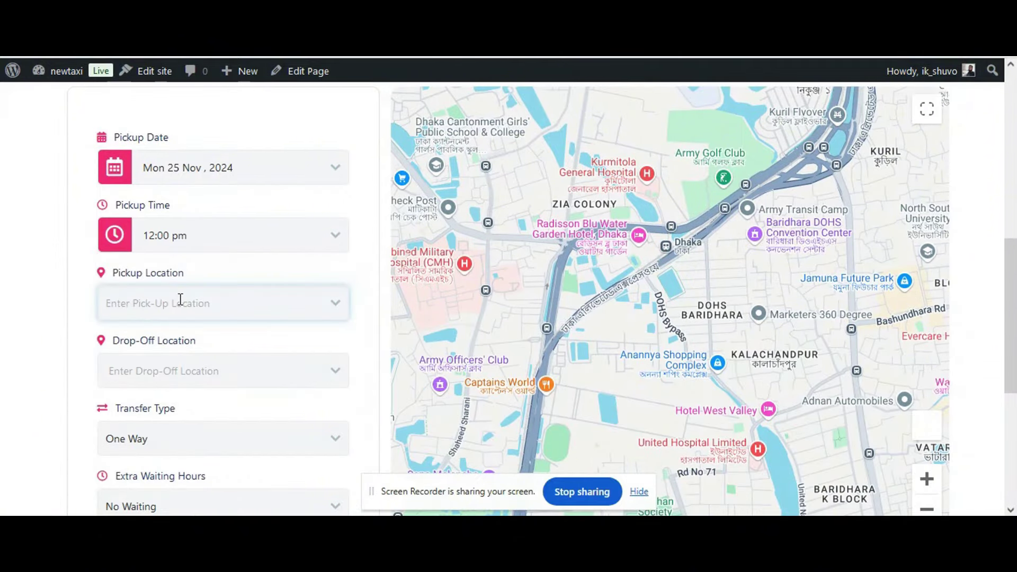
pyautogui.write('dhaka')
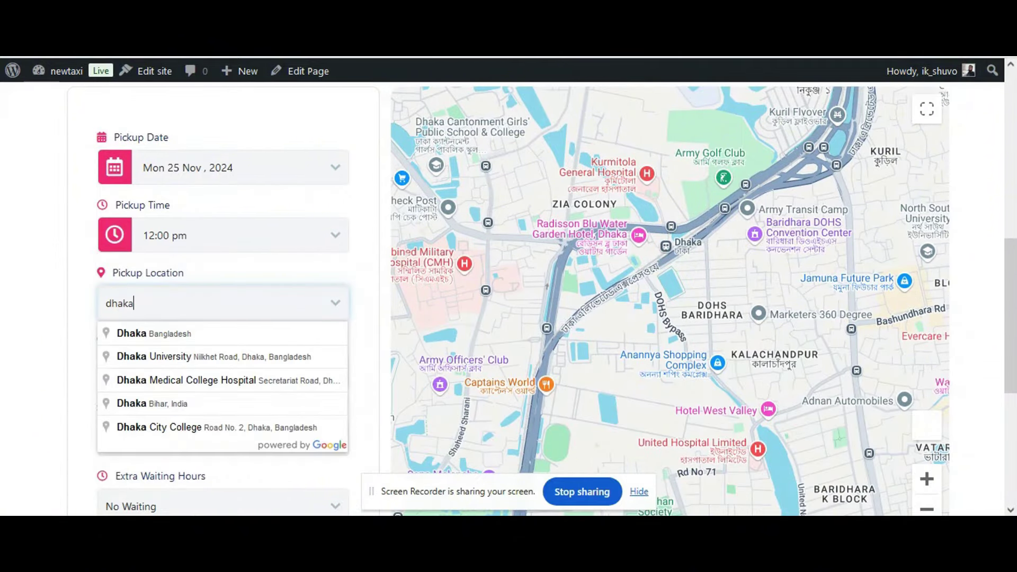
pyautogui.click(248, 352)
pyautogui.click(173, 368)
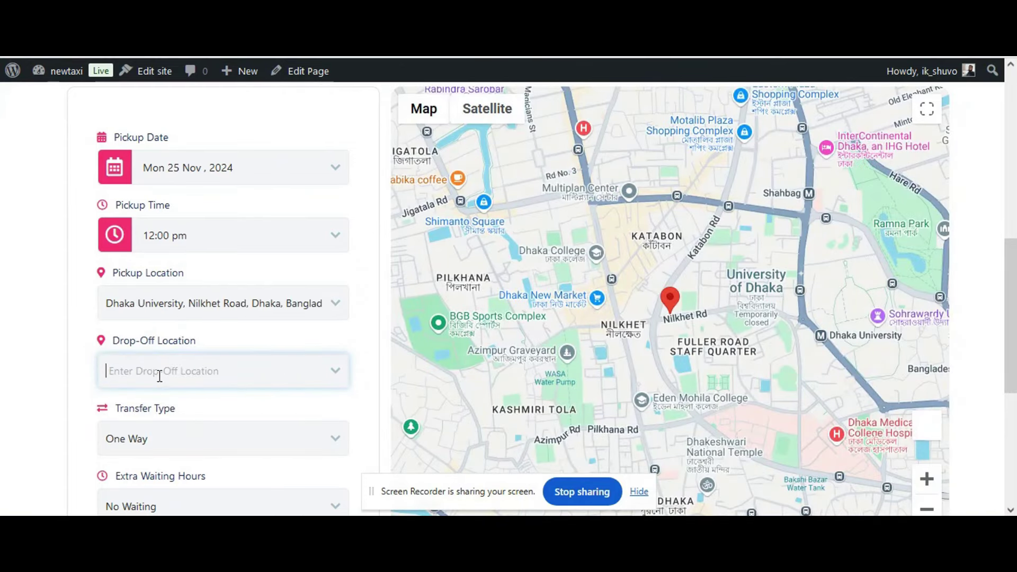
pyautogui.write('Mirpur')
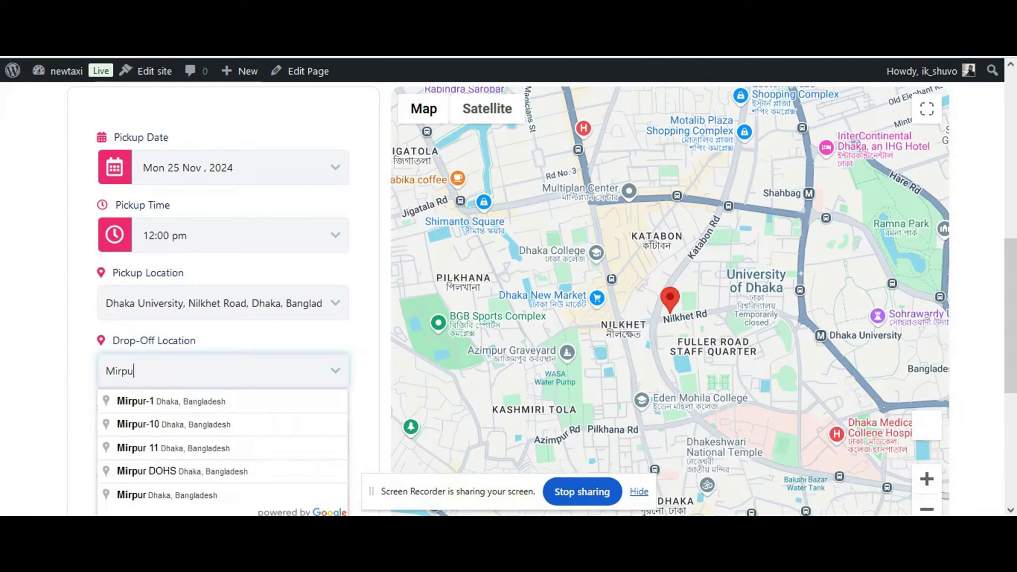
pyautogui.click(161, 426)
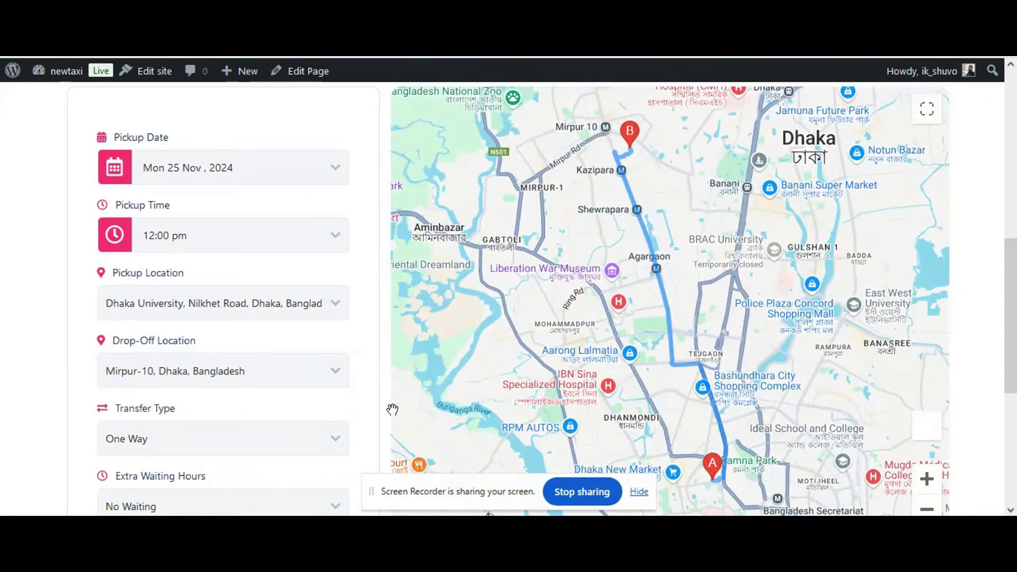
# Step: Search for vehicles with a One Way transfer and No Waiting, and compare the BMW 5 Series price with the other cars
pyautogui.scroll(-4, 558, 315)
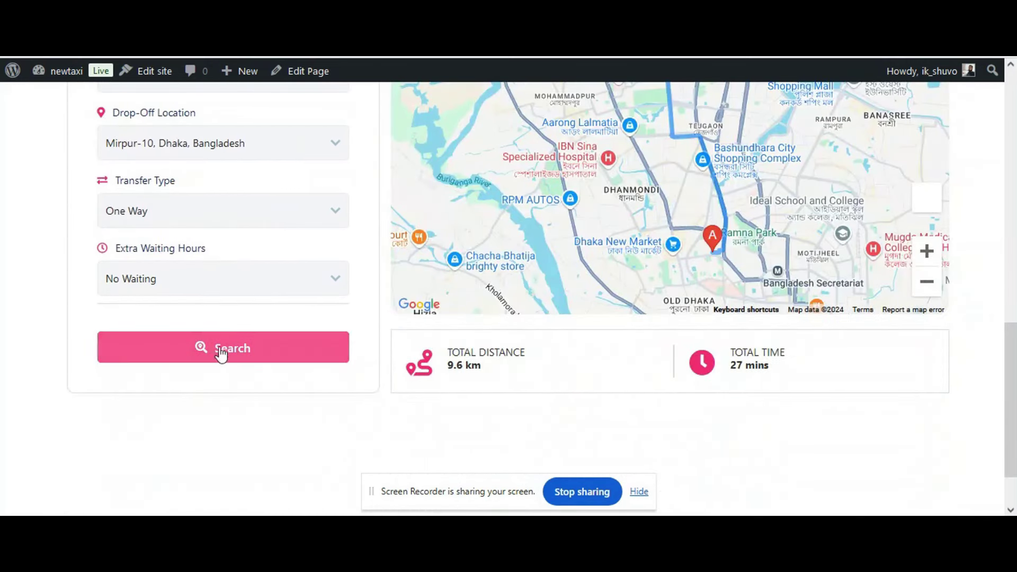
pyautogui.click(181, 211)
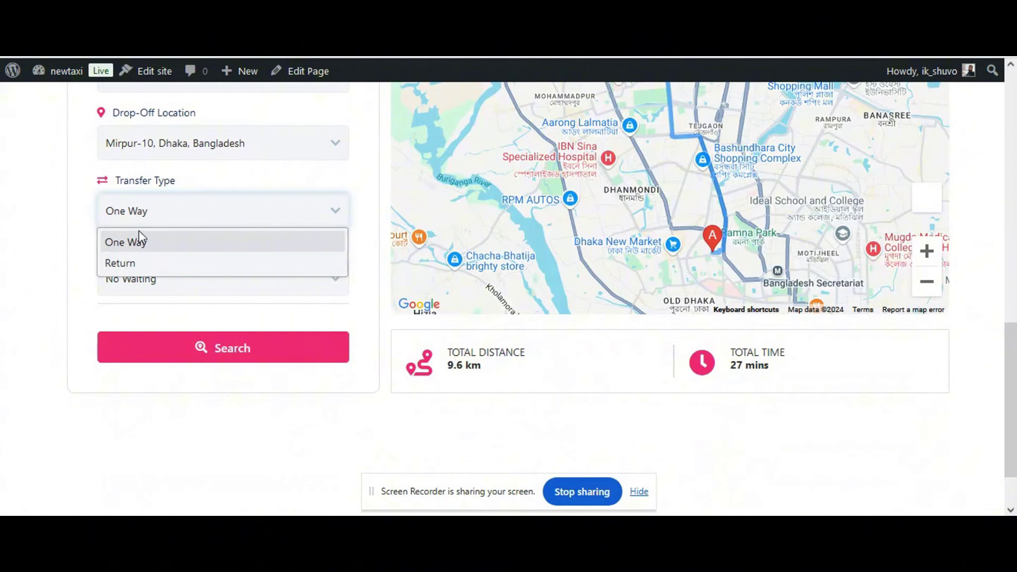
pyautogui.click(74, 219)
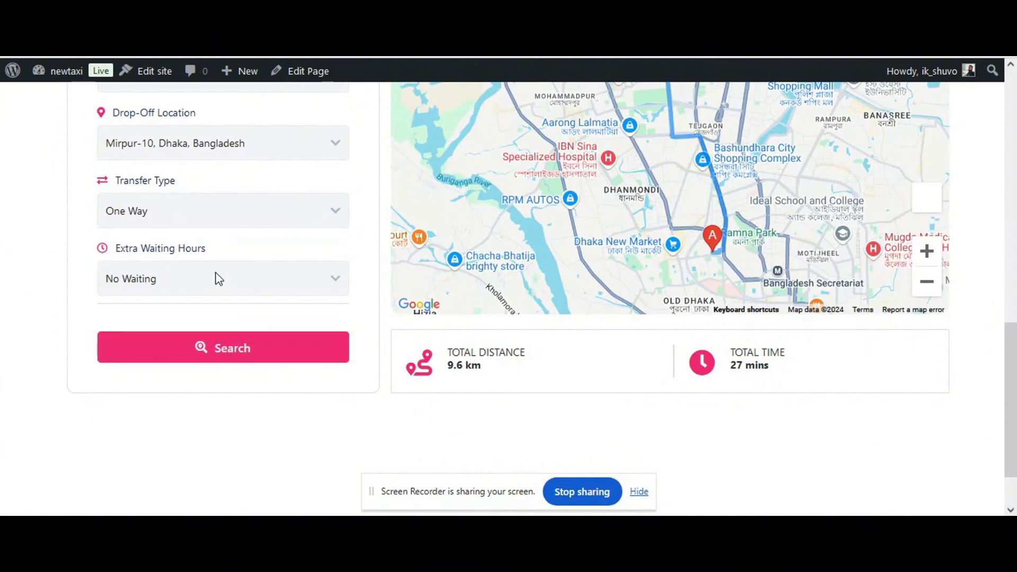
pyautogui.click(239, 354)
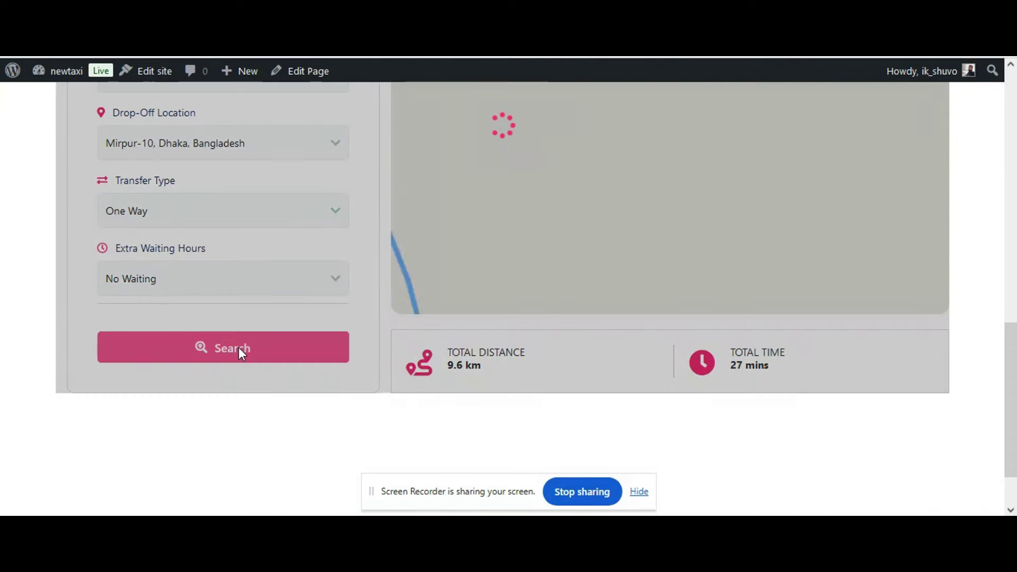
pyautogui.scroll(6, 242, 354)
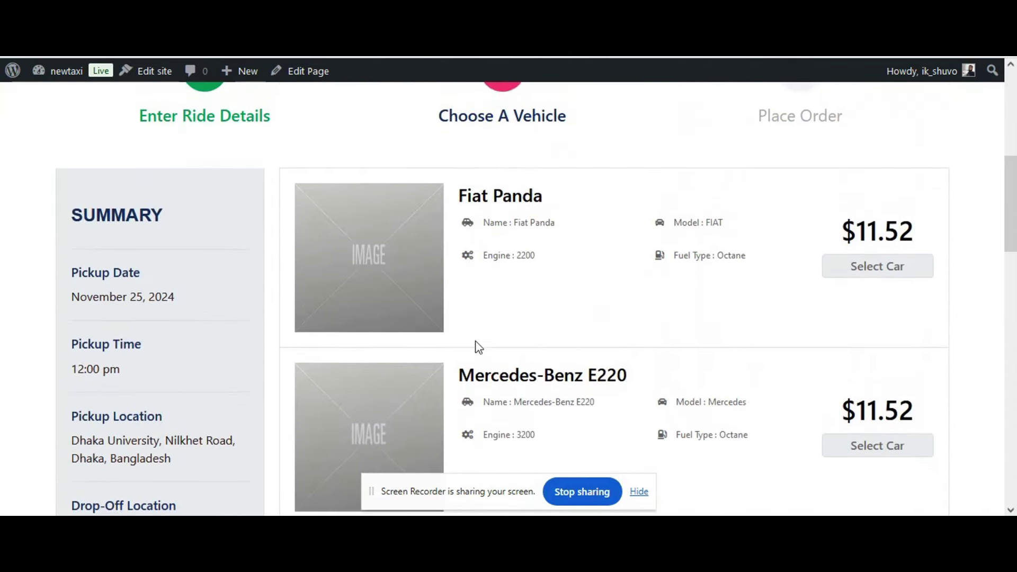
pyautogui.scroll(-7, 549, 324)
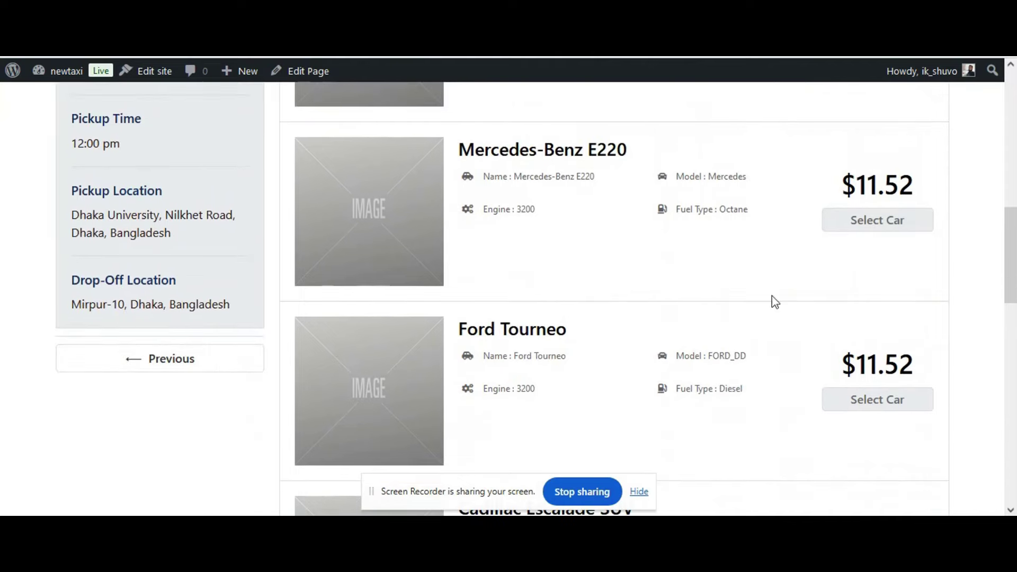
pyautogui.scroll(-11, 813, 309)
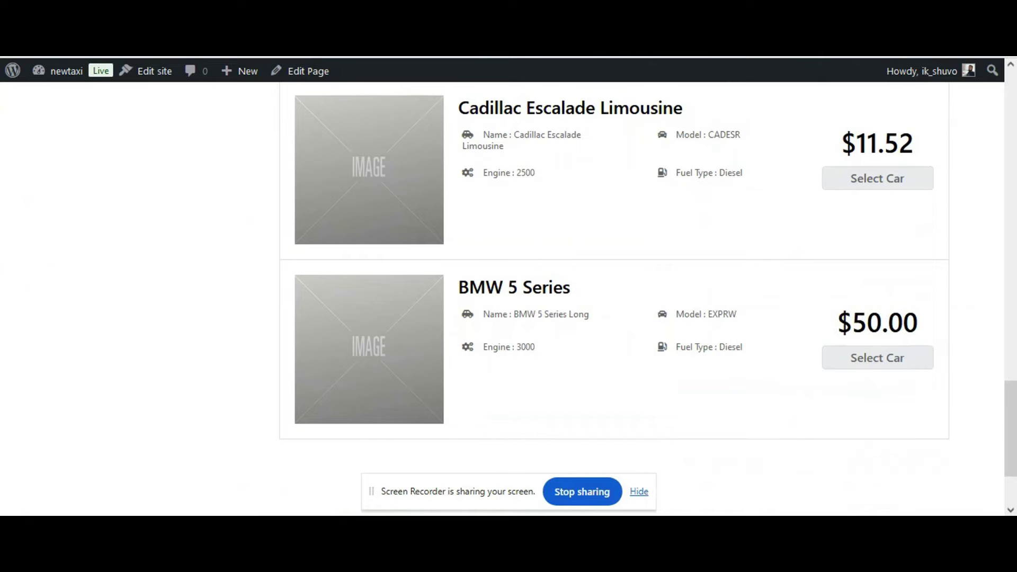
# Step: Clear the Minimum Price in the BMW 5 Series pricing settings and update the transportation
pyautogui.hotkey('ctrl', 'Tab')
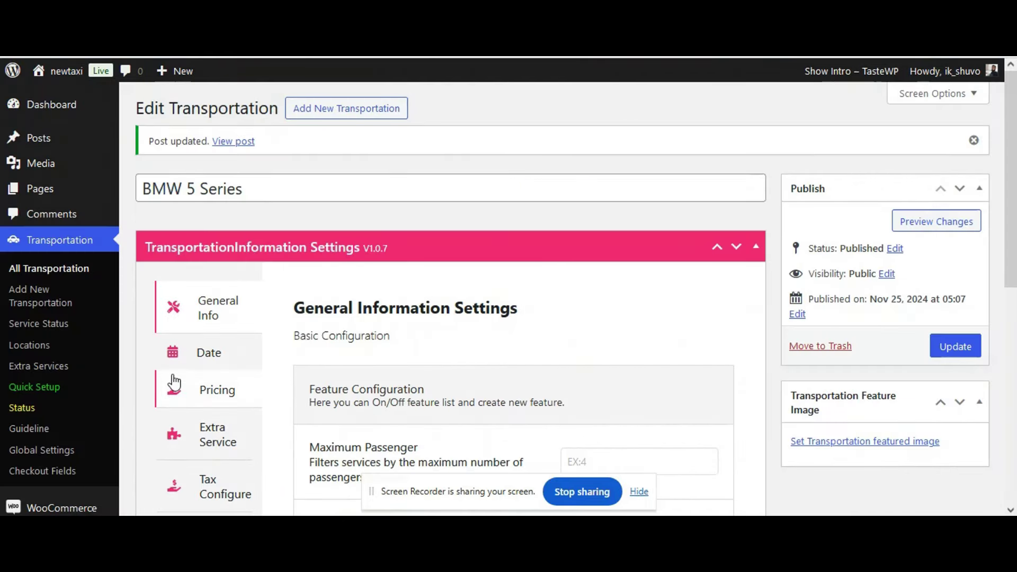
pyautogui.click(196, 389)
pyautogui.scroll(-4, 466, 373)
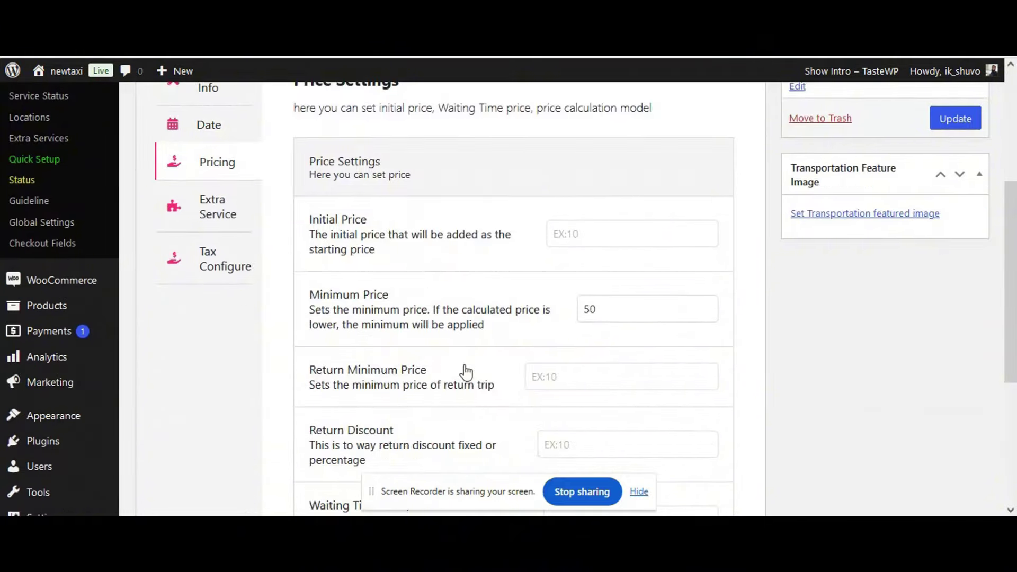
pyautogui.scroll(-3, 466, 372)
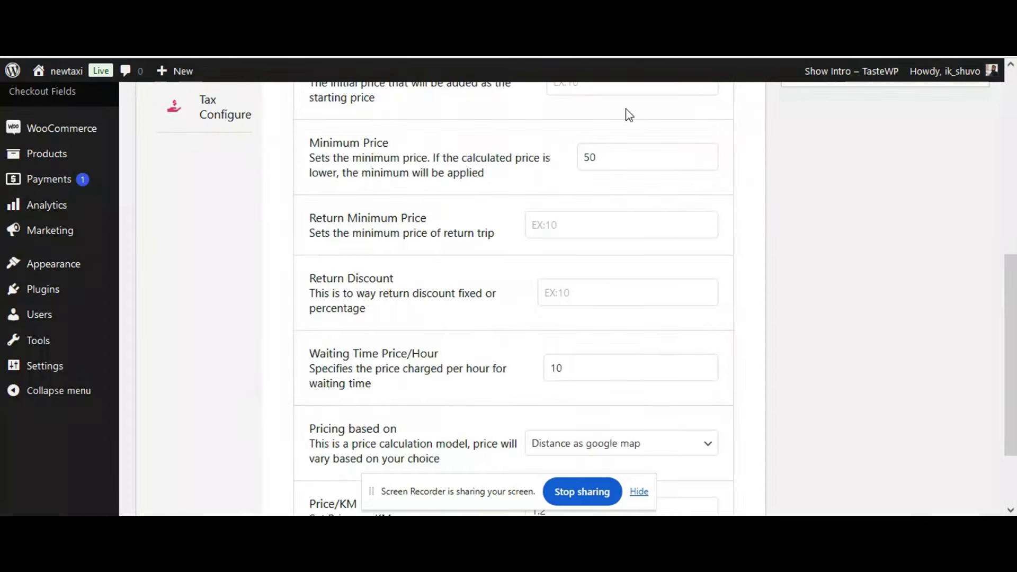
pyautogui.doubleClick(605, 159)
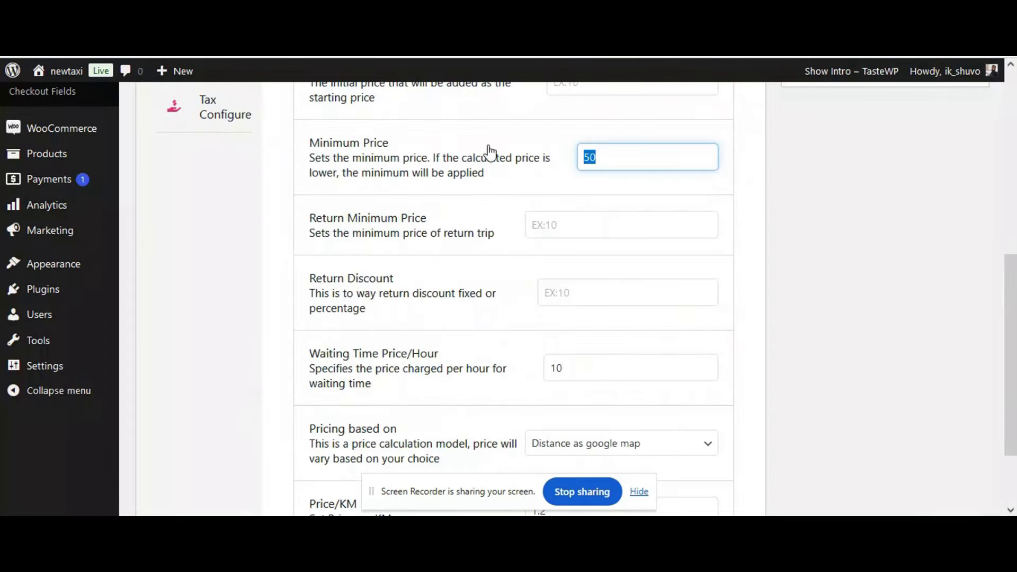
pyautogui.press('BackSpace')
pyautogui.scroll(5, 900, 275)
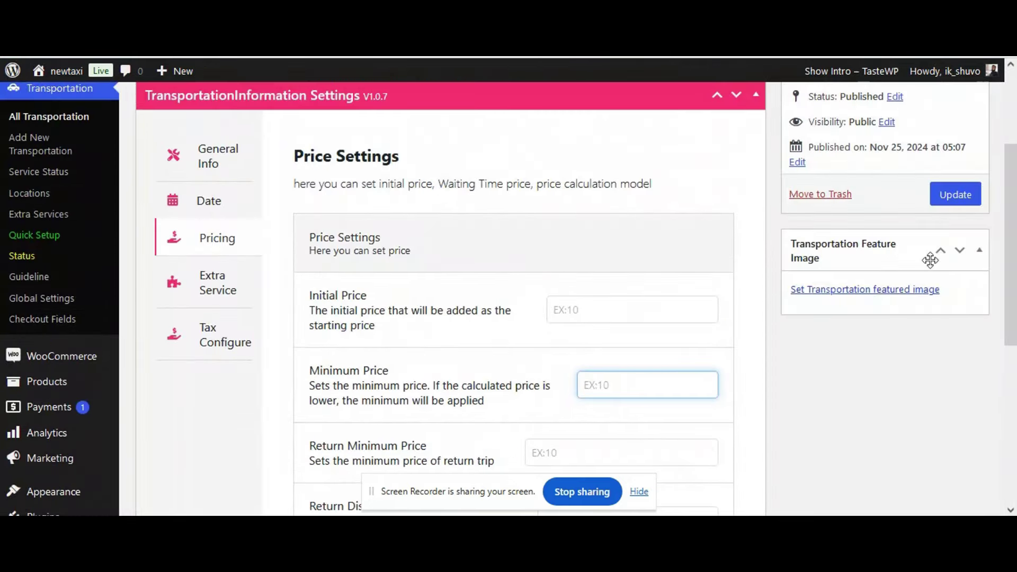
pyautogui.click(959, 195)
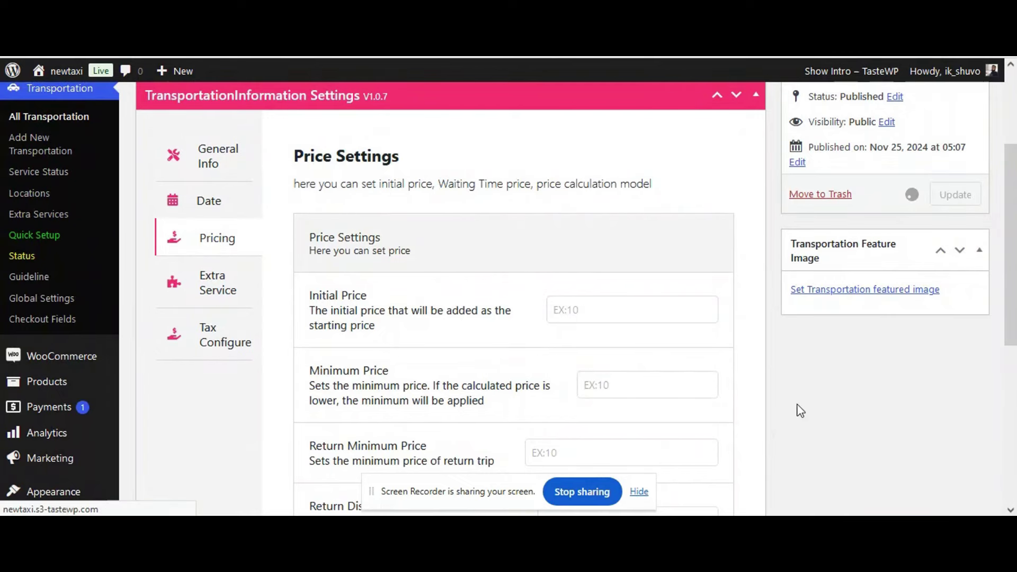
pyautogui.scroll(-3, 798, 411)
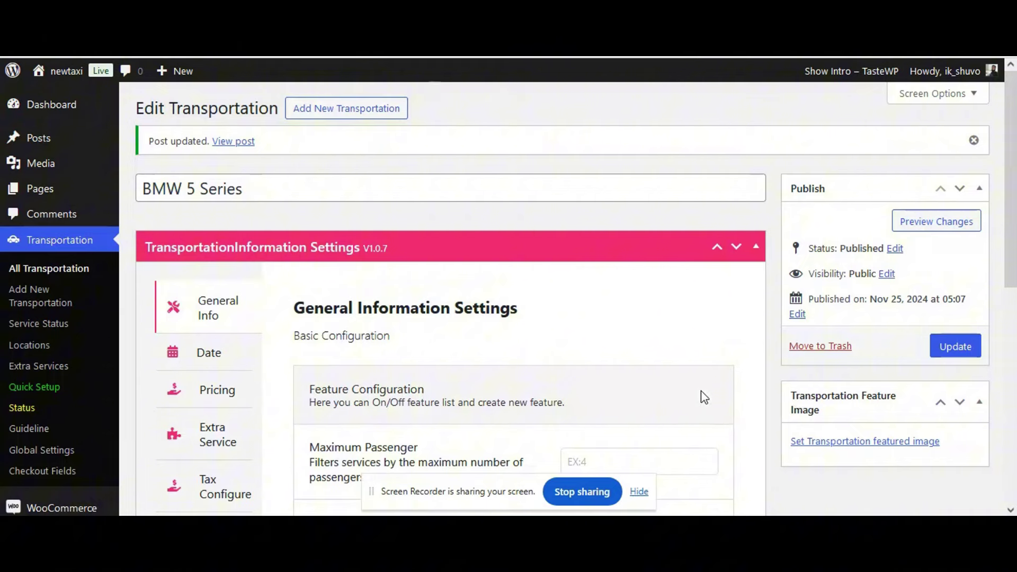
pyautogui.scroll(-5, 704, 397)
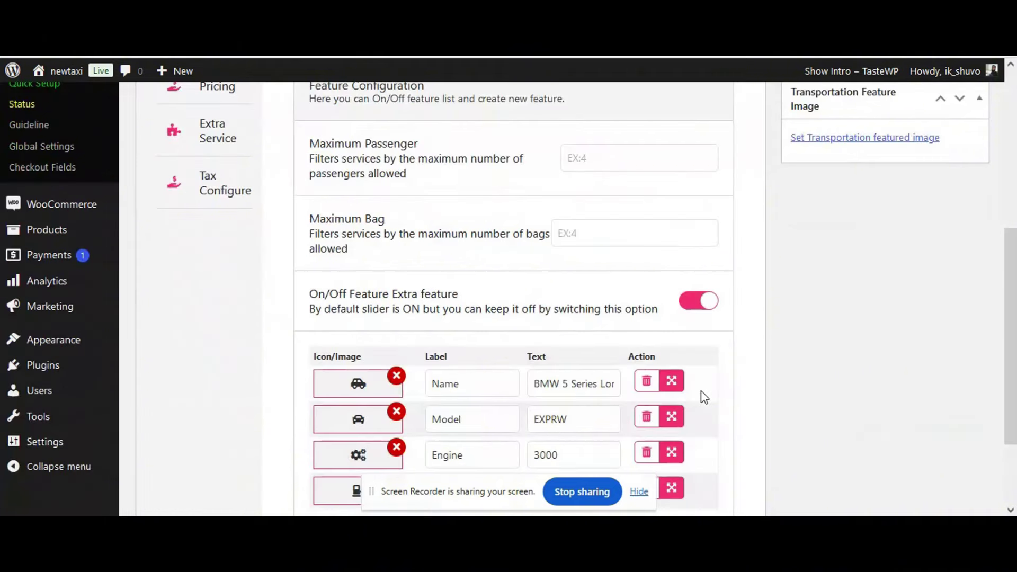
pyautogui.scroll(2, 704, 397)
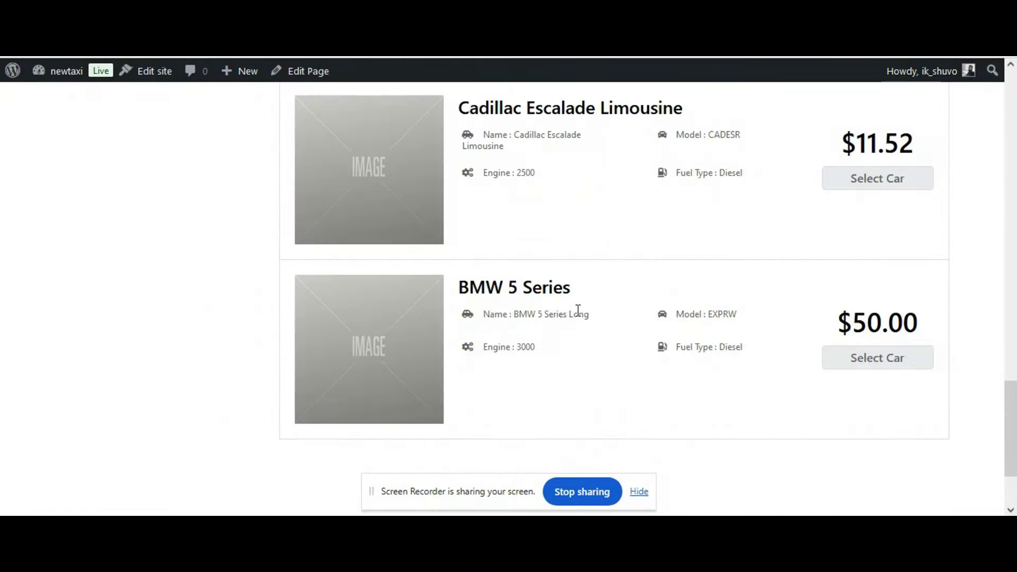
# Step: Go back to the ride details on the booking page, rerun the same search and check the BMW 5 Series price
pyautogui.scroll(13, 193, 354)
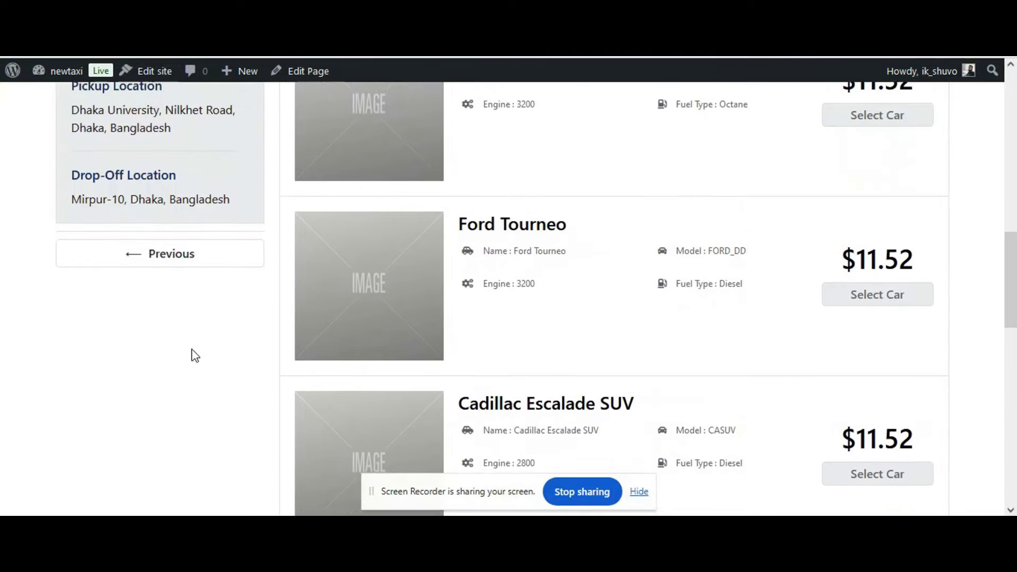
pyautogui.click(177, 286)
pyautogui.scroll(8, 236, 388)
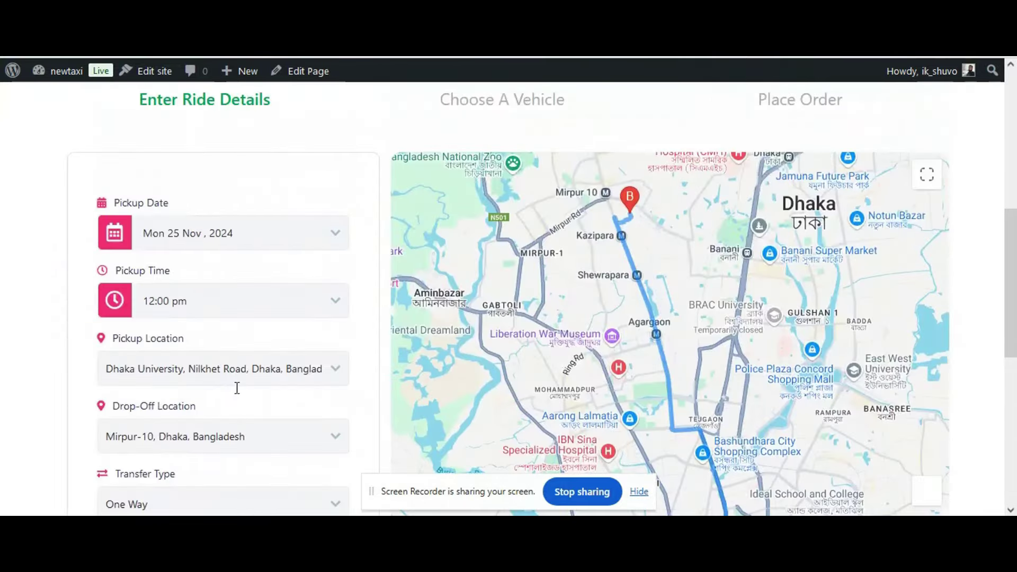
pyautogui.scroll(-2, 282, 451)
pyautogui.scroll(-2, 282, 450)
pyautogui.click(251, 436)
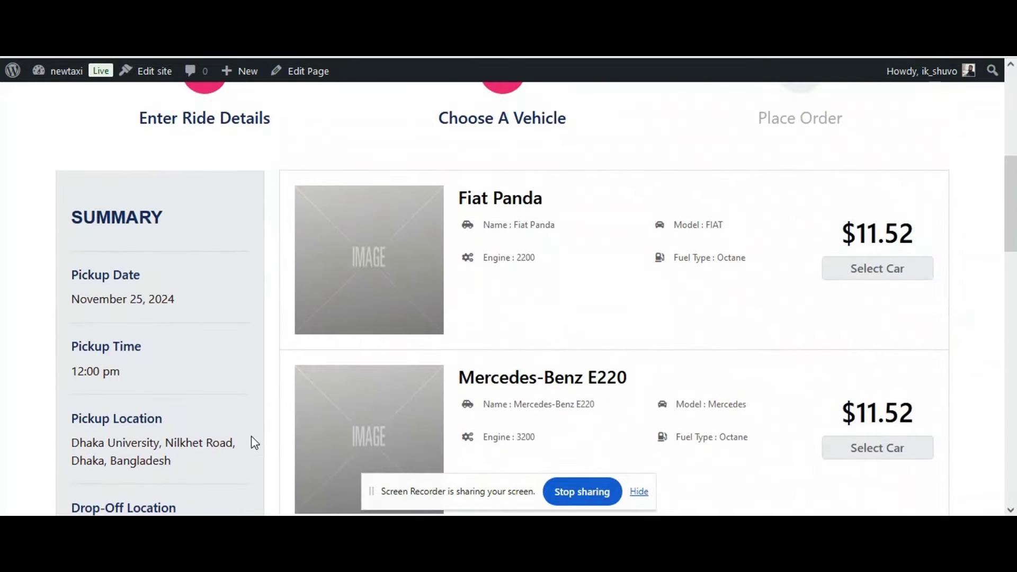
pyautogui.scroll(-15, 730, 304)
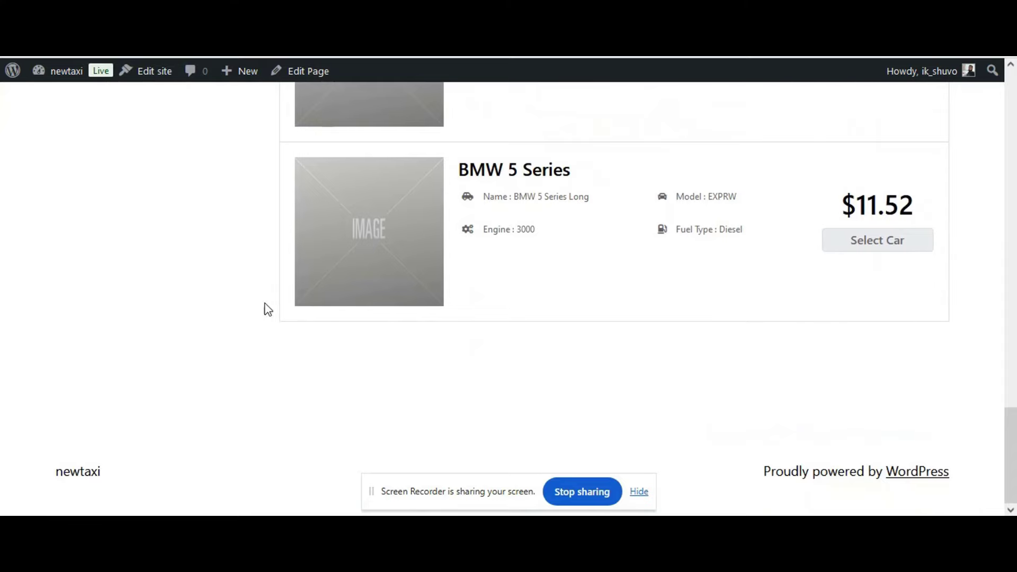
# Step: Set Extra Waiting Hours to 1 Hour in the ride details, search again and compare the vehicle prices
pyautogui.scroll(14, 166, 260)
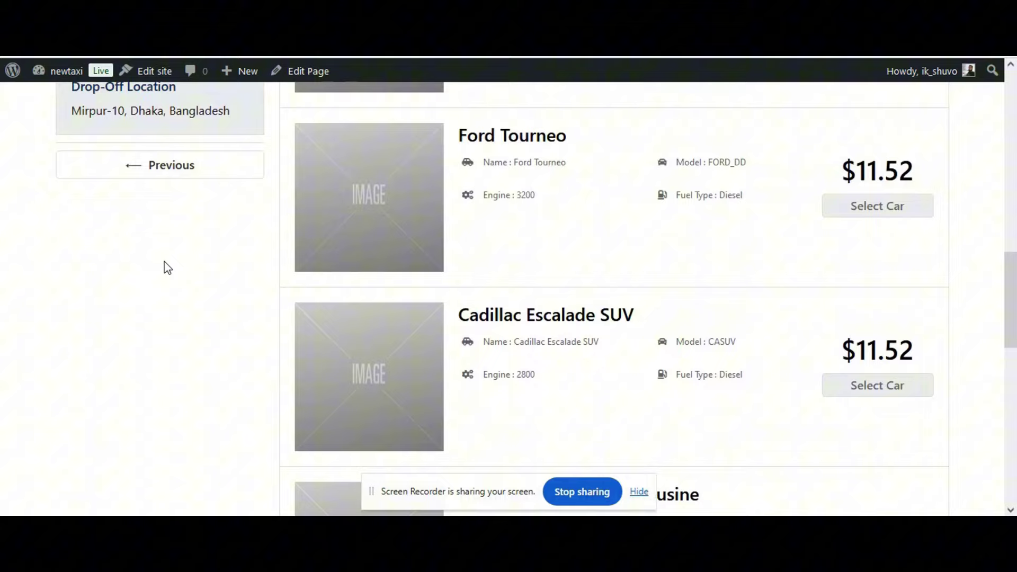
pyautogui.click(159, 177)
pyautogui.scroll(6, 180, 243)
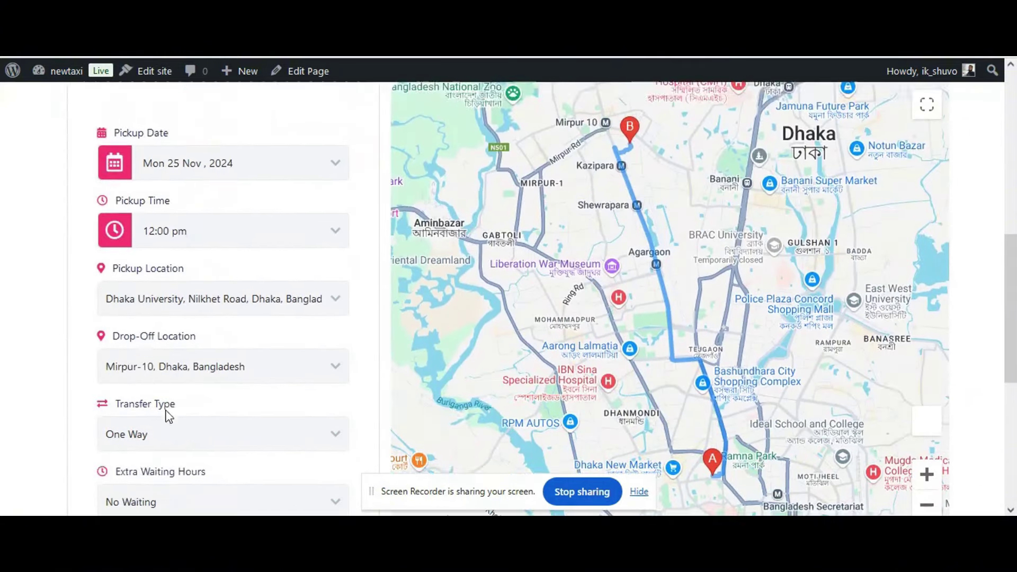
pyautogui.scroll(-3, 170, 397)
pyautogui.click(174, 377)
pyautogui.click(135, 226)
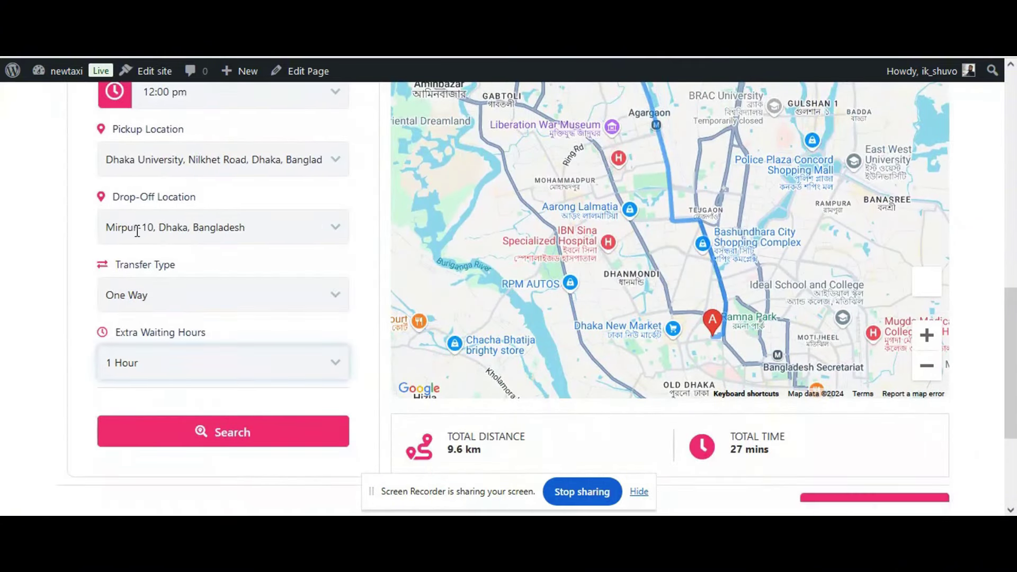
pyautogui.click(212, 430)
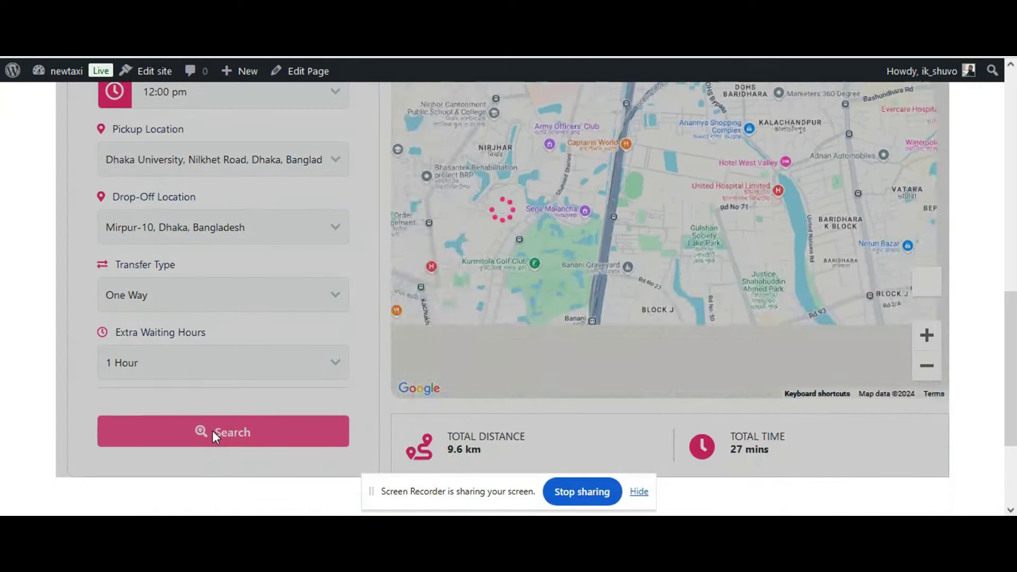
pyautogui.scroll(-20, 652, 366)
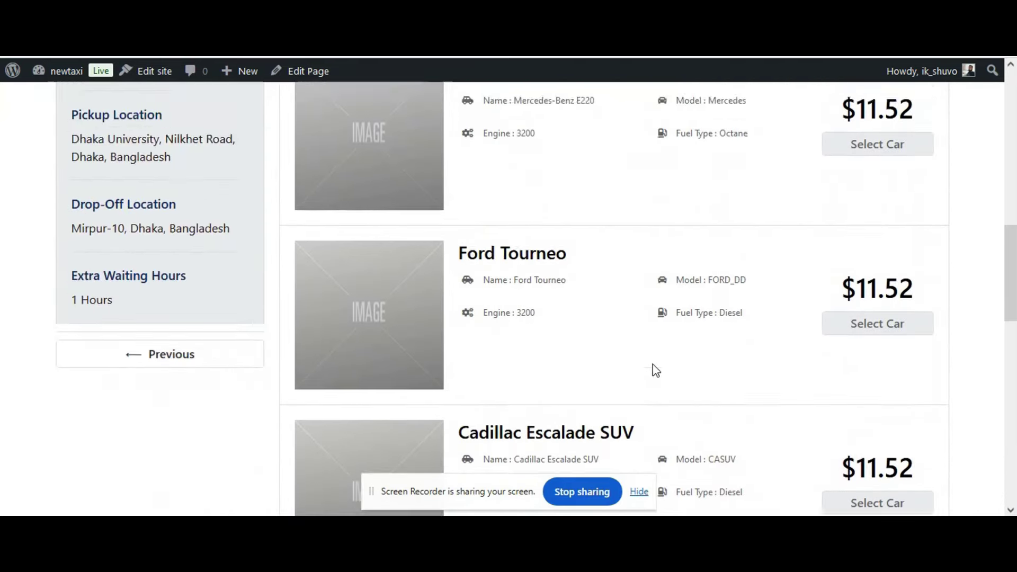
pyautogui.scroll(2, 676, 371)
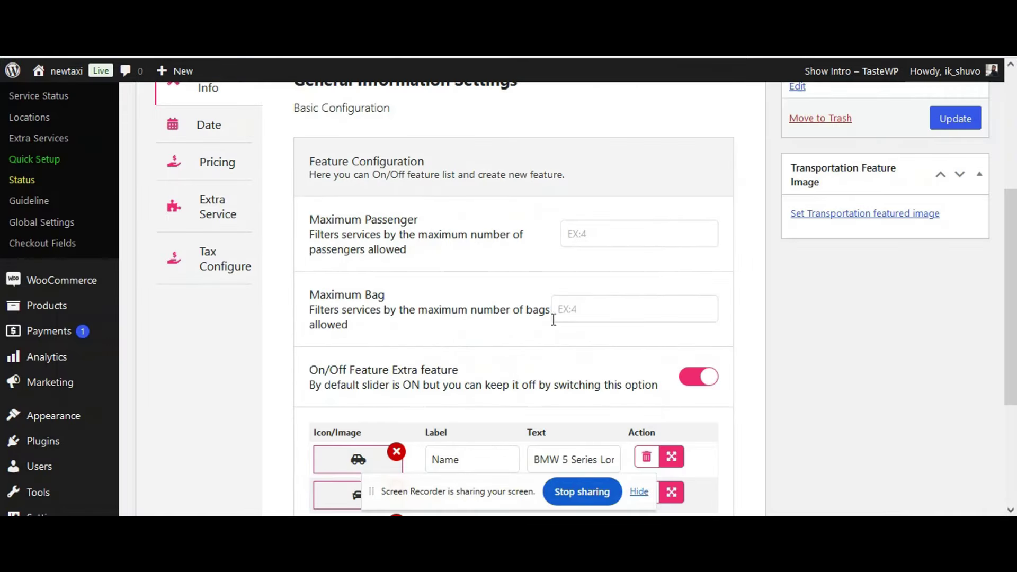
# Step: Reopen the BMW 5 Series pricing settings and review the Waiting Time Price/Hour and Price/KM values
pyautogui.scroll(-3, 546, 328)
pyautogui.scroll(3, 508, 313)
pyautogui.click(236, 207)
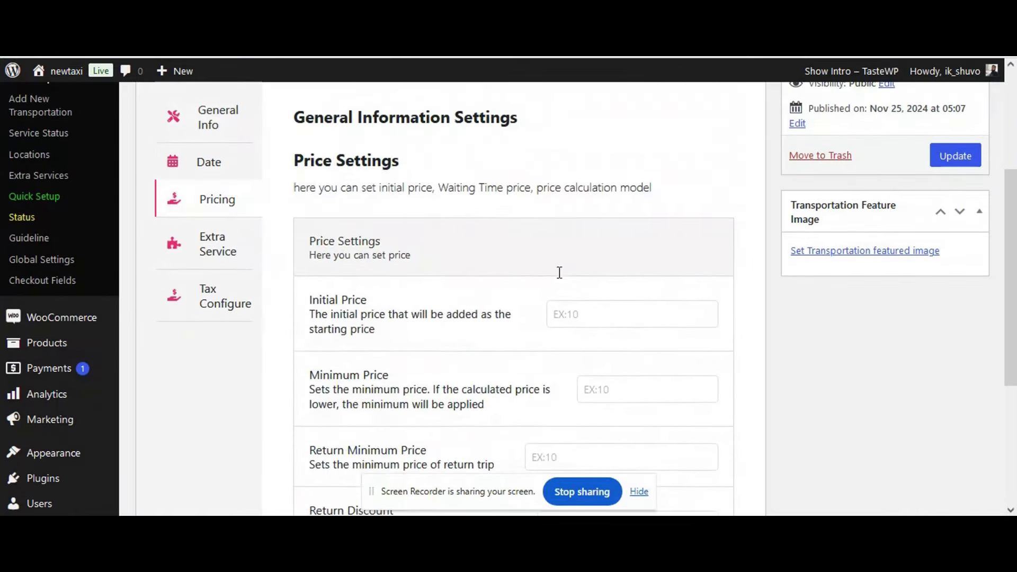
pyautogui.scroll(-6, 561, 275)
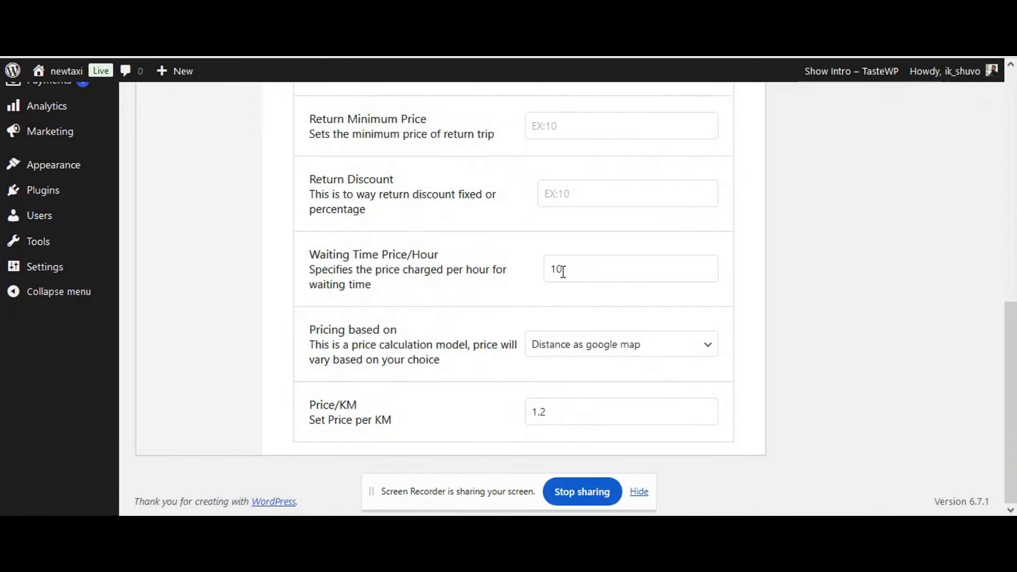
# Step: Return to the ride details on the booking page and set Extra Waiting Hours to No Waiting
pyautogui.scroll(3, 577, 276)
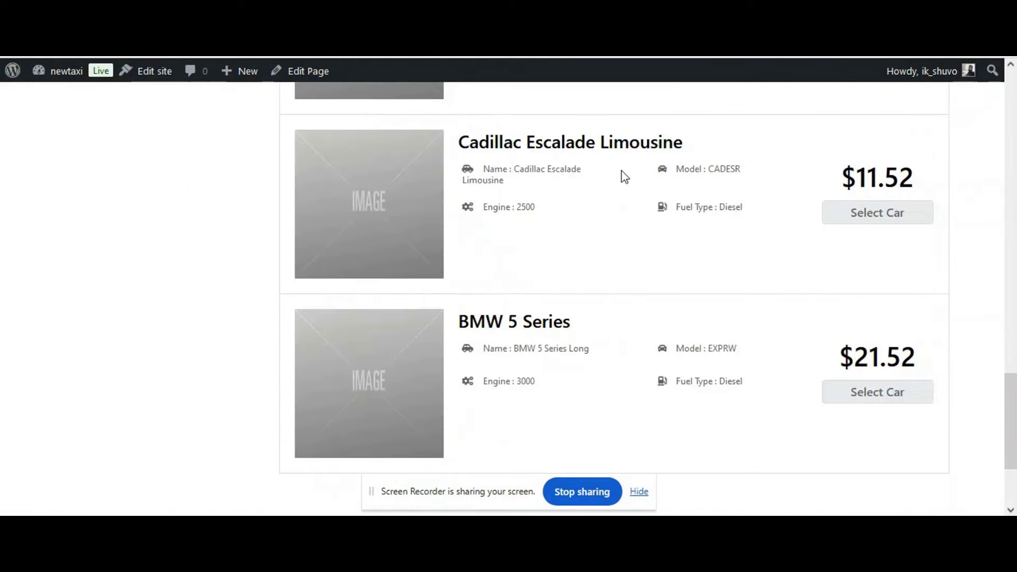
pyautogui.scroll(10, 394, 320)
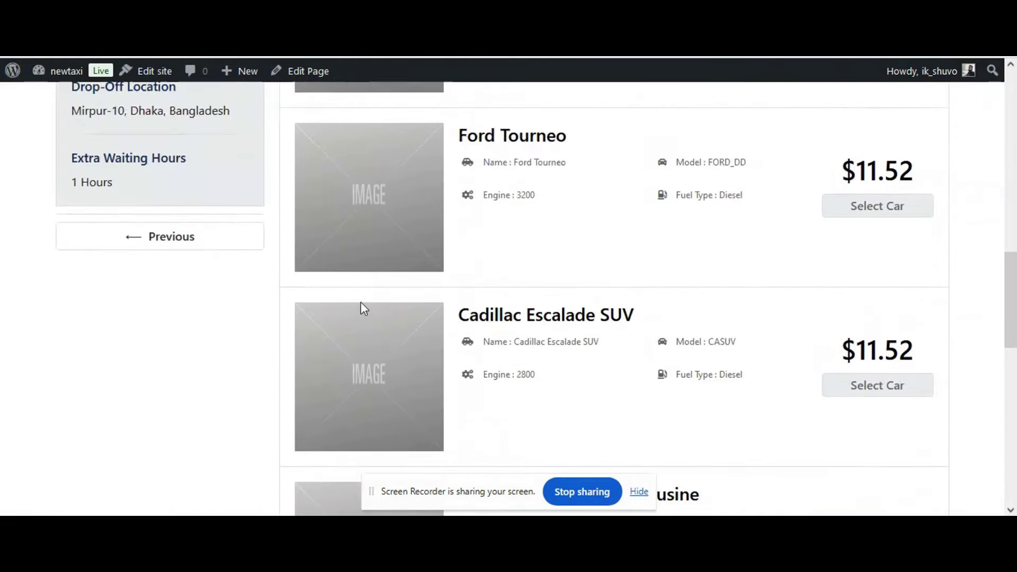
pyautogui.click(157, 466)
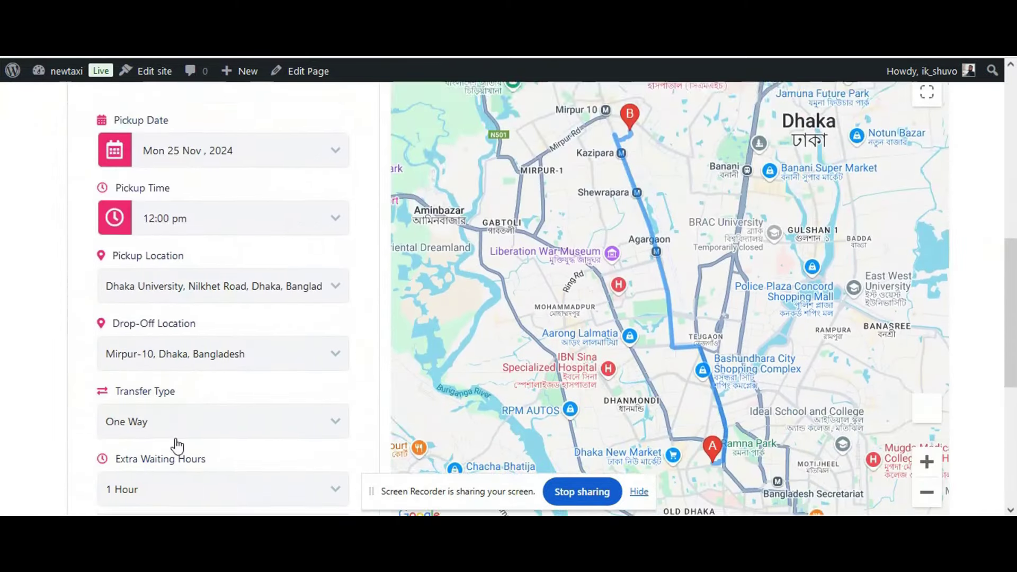
pyautogui.scroll(-2, 177, 446)
pyautogui.click(162, 368)
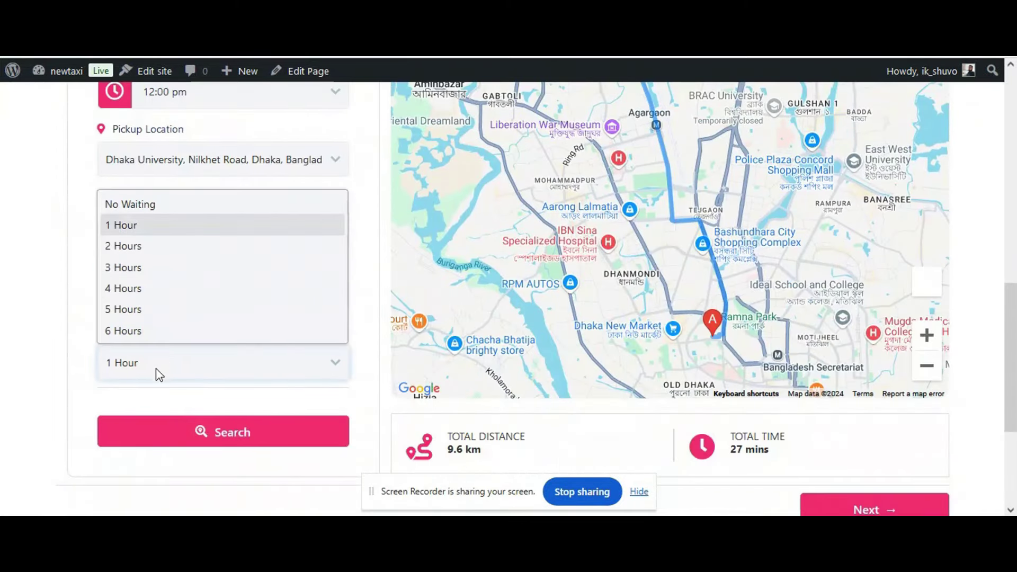
pyautogui.click(154, 209)
# Step: Set the Transfer Type to Return, search for vehicles and check the BMW 5 Series price against the others
pyautogui.click(165, 292)
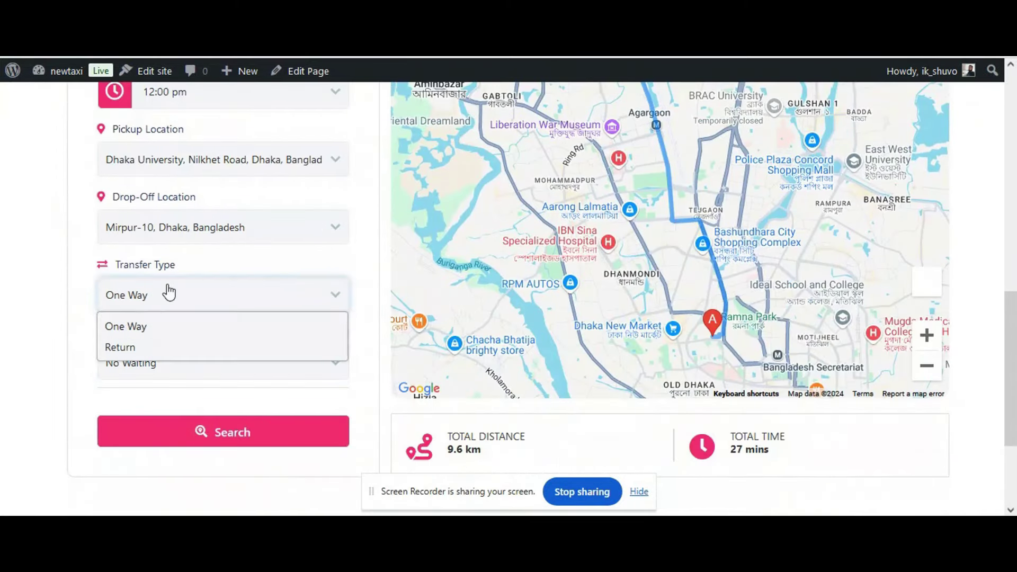
pyautogui.click(125, 346)
pyautogui.click(228, 430)
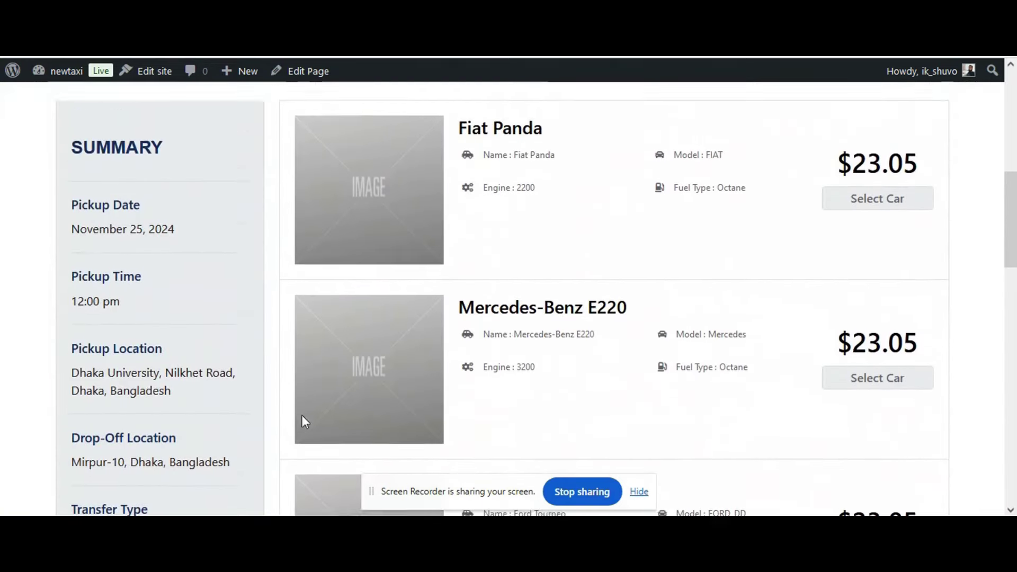
pyautogui.scroll(-5, 800, 279)
pyautogui.scroll(-10, 800, 279)
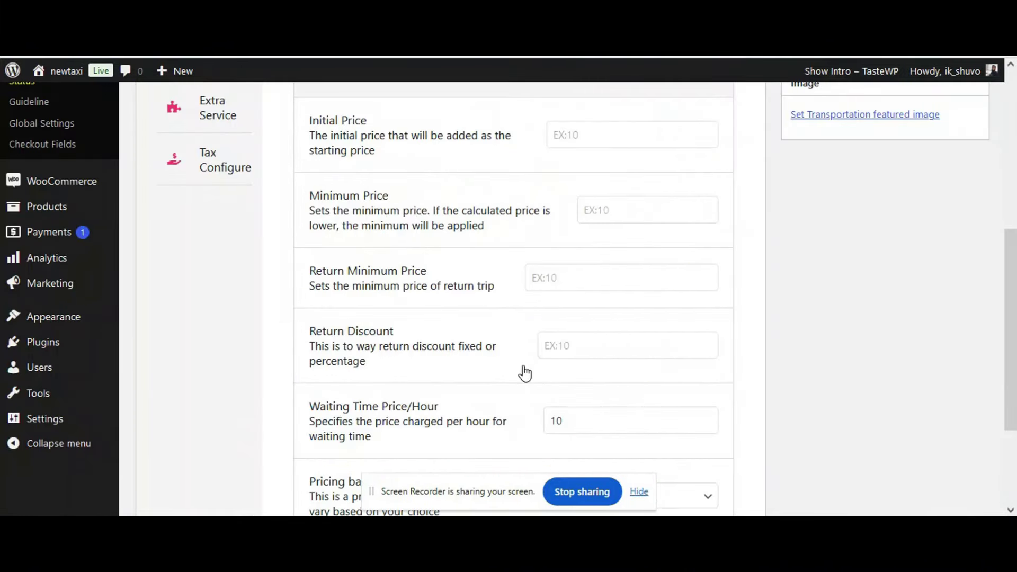
# Step: Set the Initial Price to 10 in the BMW 5 Series pricing settings and update the transportation
pyautogui.scroll(-3, 522, 370)
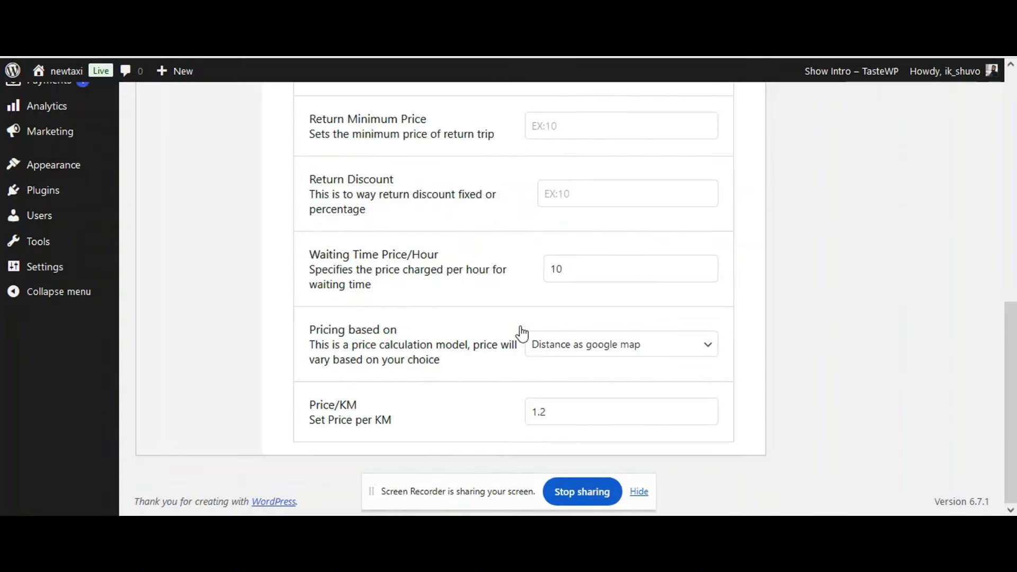
pyautogui.scroll(5, 522, 332)
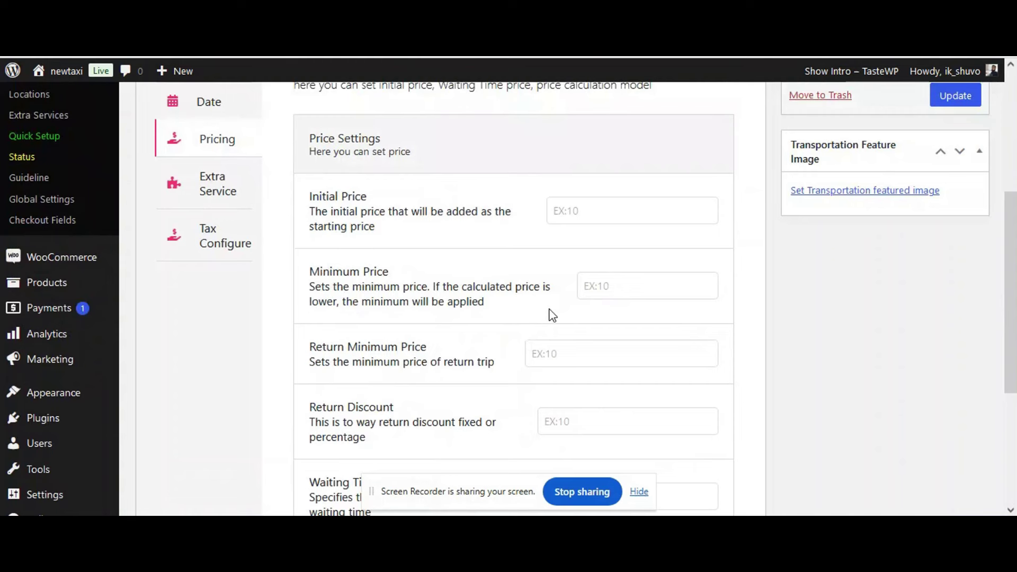
pyautogui.click(580, 210)
pyautogui.write('10')
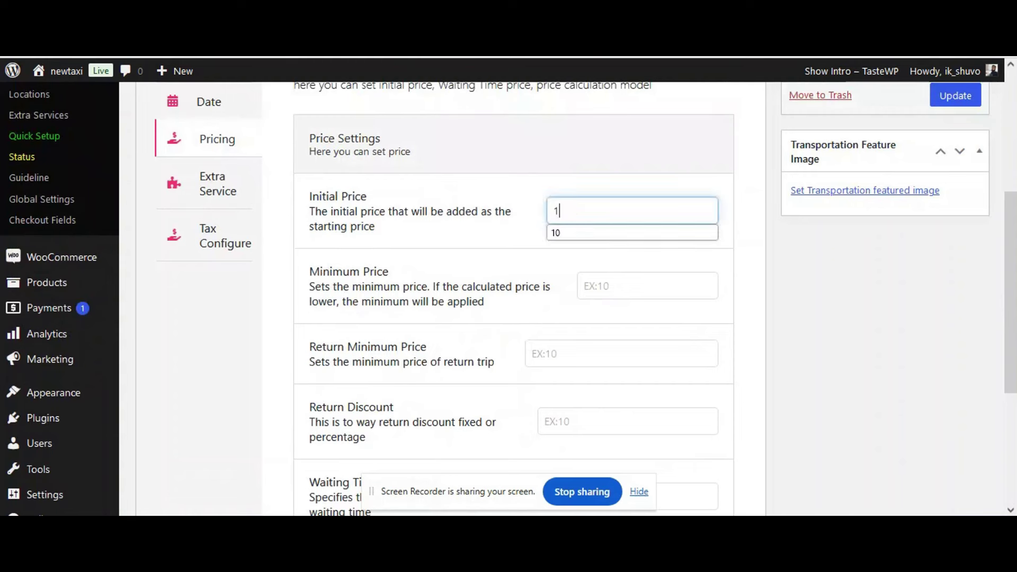
pyautogui.click(485, 235)
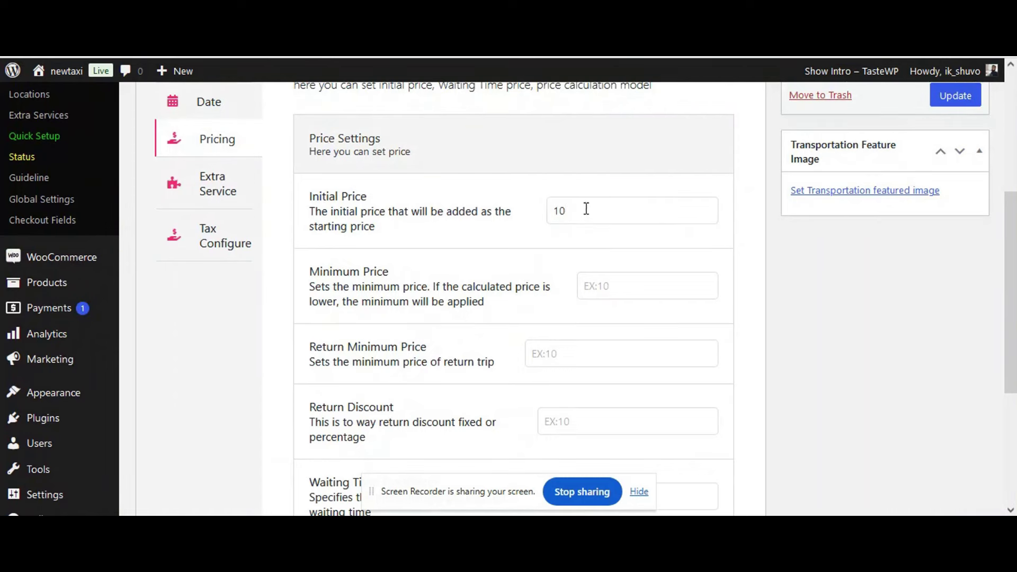
pyautogui.click(954, 105)
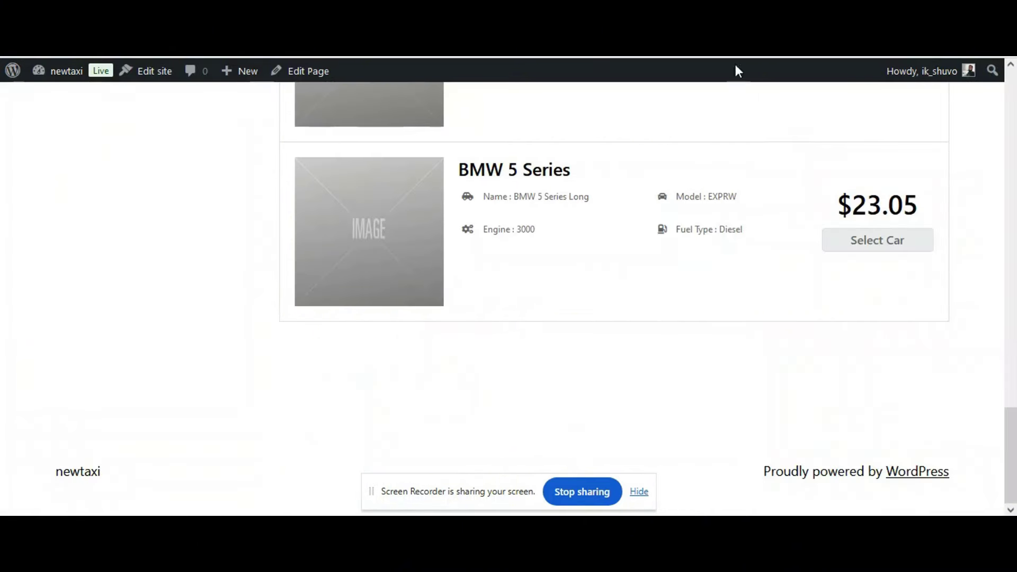
# Step: Go back to the ride details on the booking page, rerun the return search and check the BMW 5 Series price
pyautogui.scroll(1, 490, 288)
pyautogui.scroll(15, 159, 212)
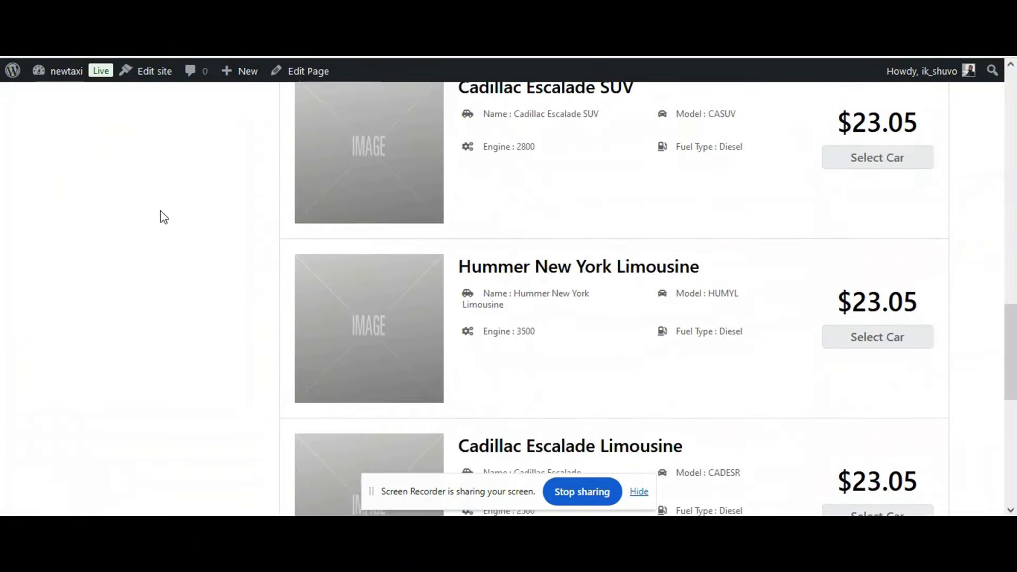
pyautogui.click(145, 391)
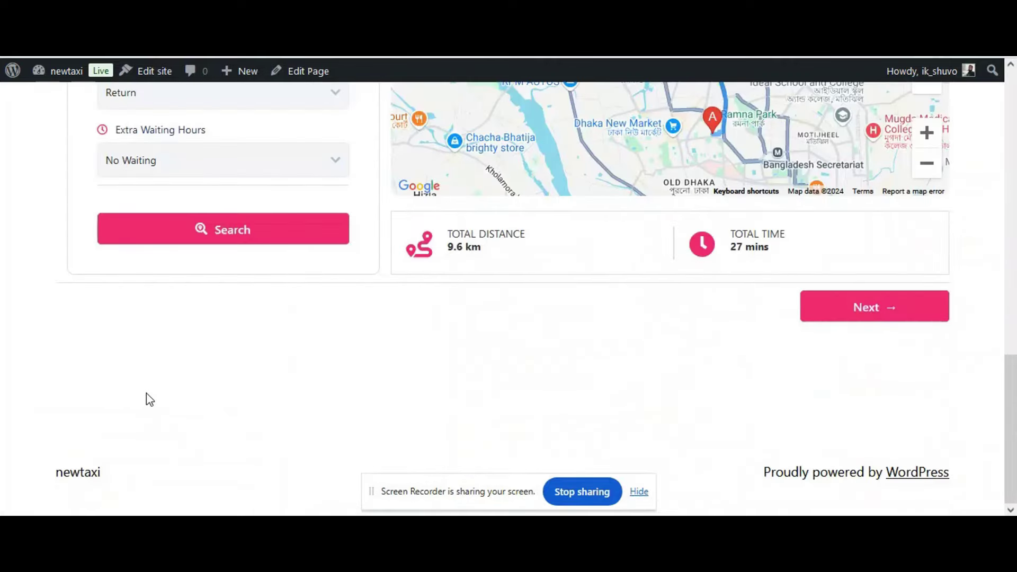
pyautogui.scroll(8, 222, 375)
pyautogui.scroll(-6, 231, 371)
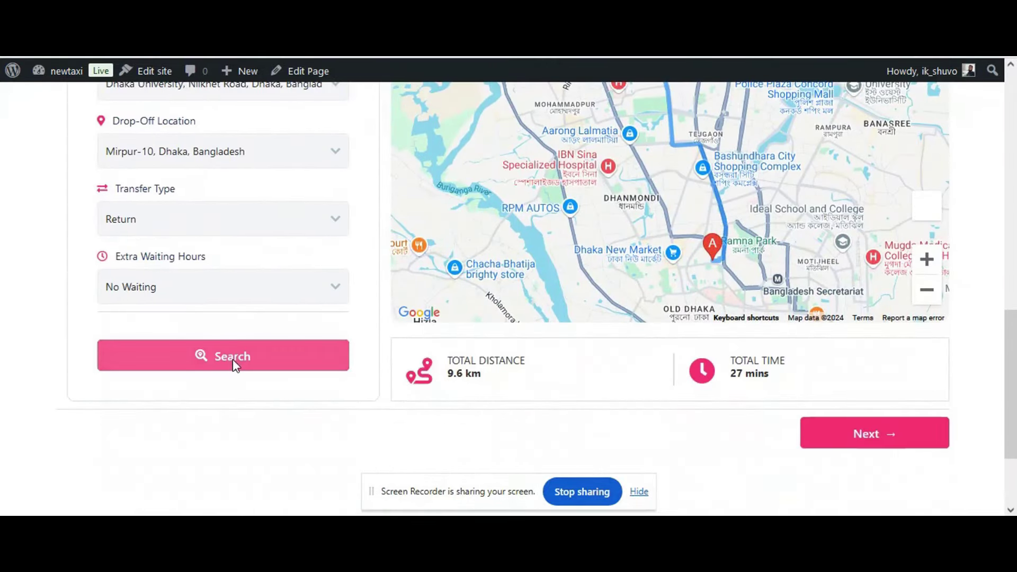
pyautogui.click(233, 360)
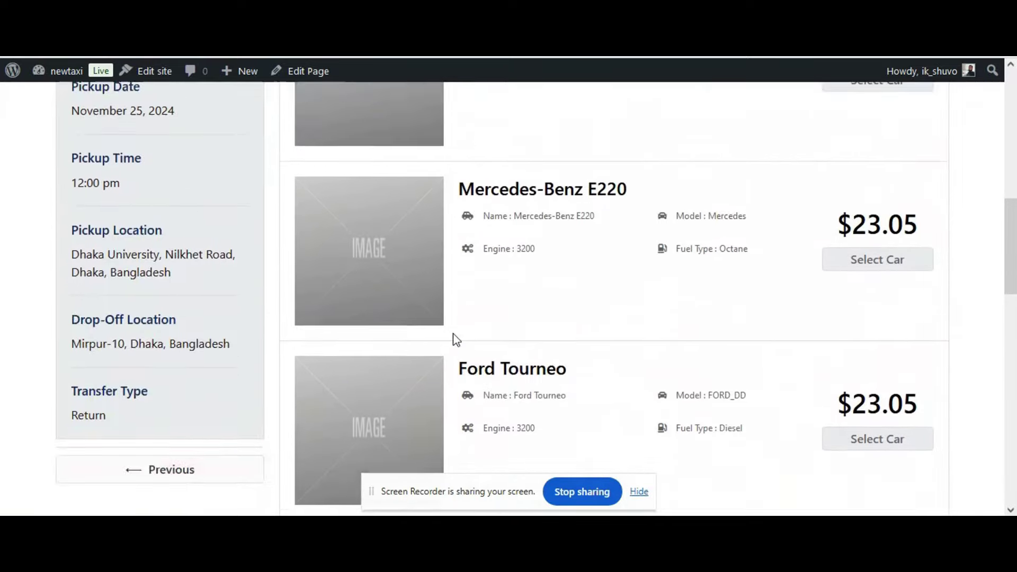
pyautogui.scroll(-2, 665, 255)
pyautogui.scroll(-10, 667, 254)
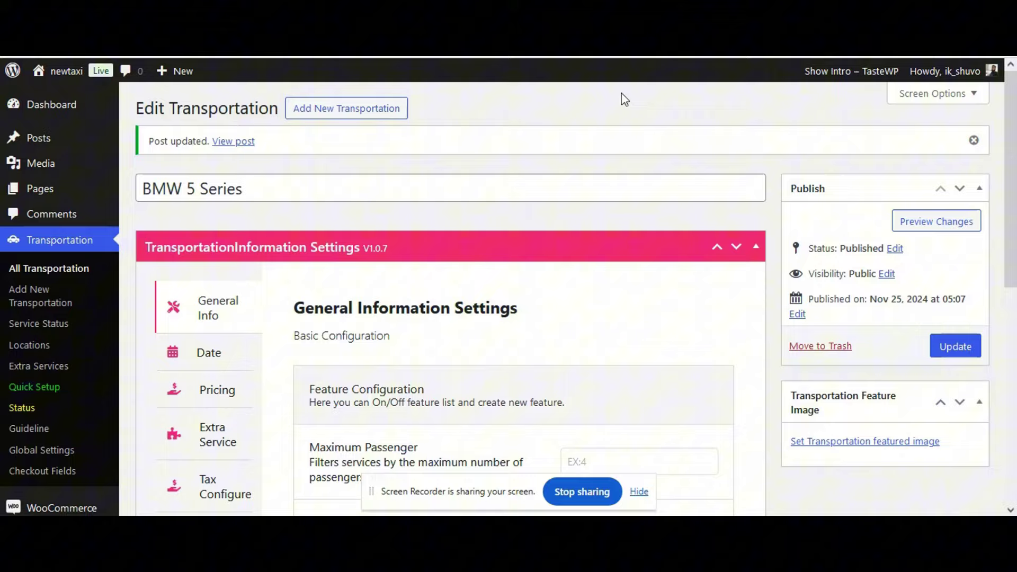
# Step: Reopen the BMW 5 Series pricing settings and clear the Initial Price
pyautogui.scroll(-3, 236, 275)
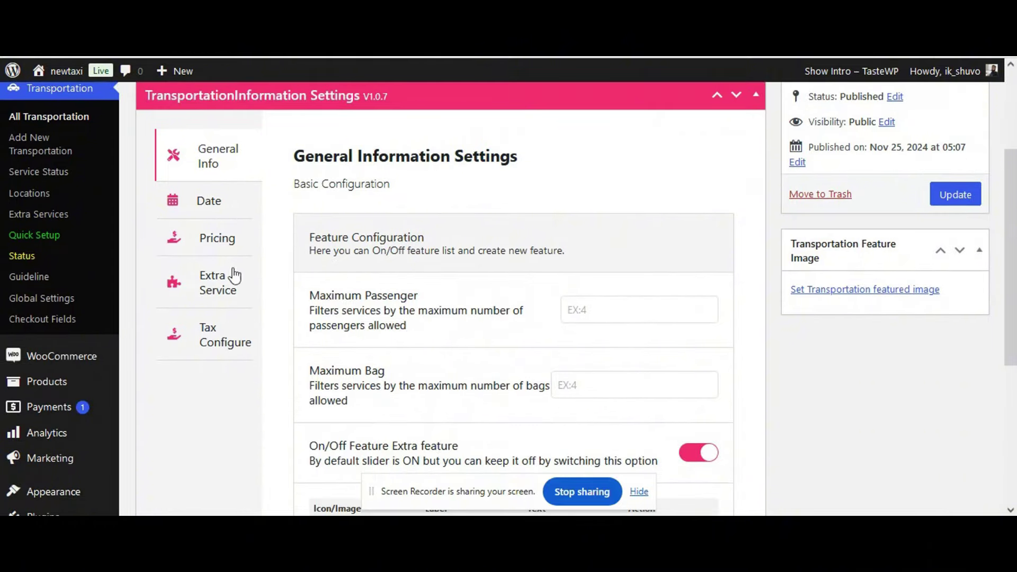
pyautogui.click(218, 236)
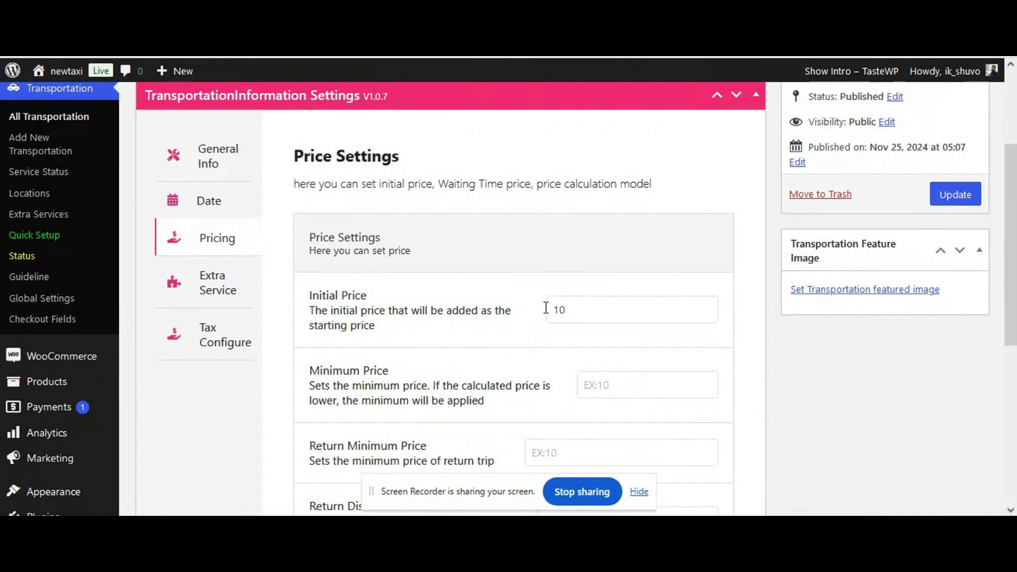
pyautogui.scroll(-3, 591, 307)
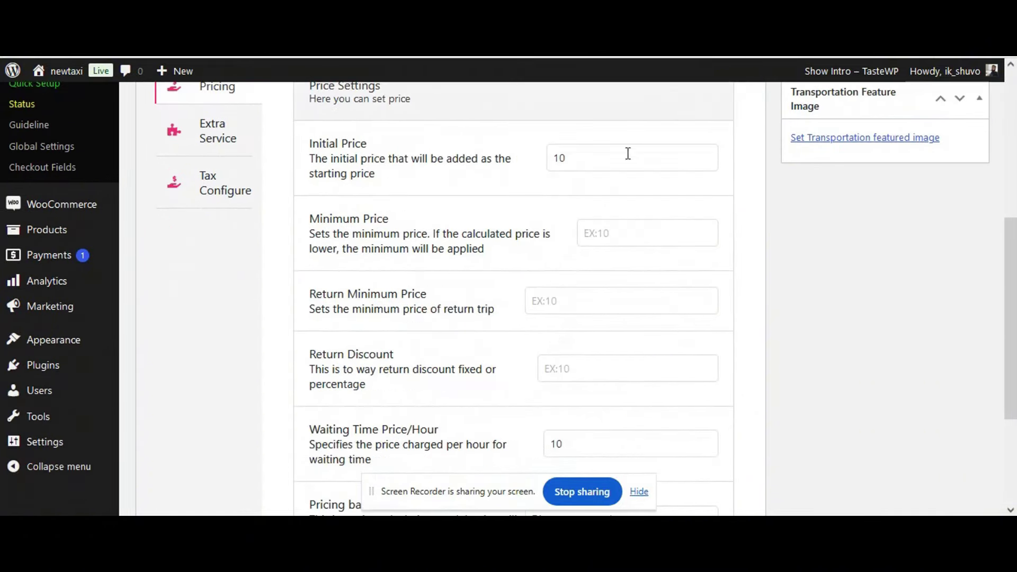
pyautogui.doubleClick(582, 152)
pyautogui.press('BackSpace')
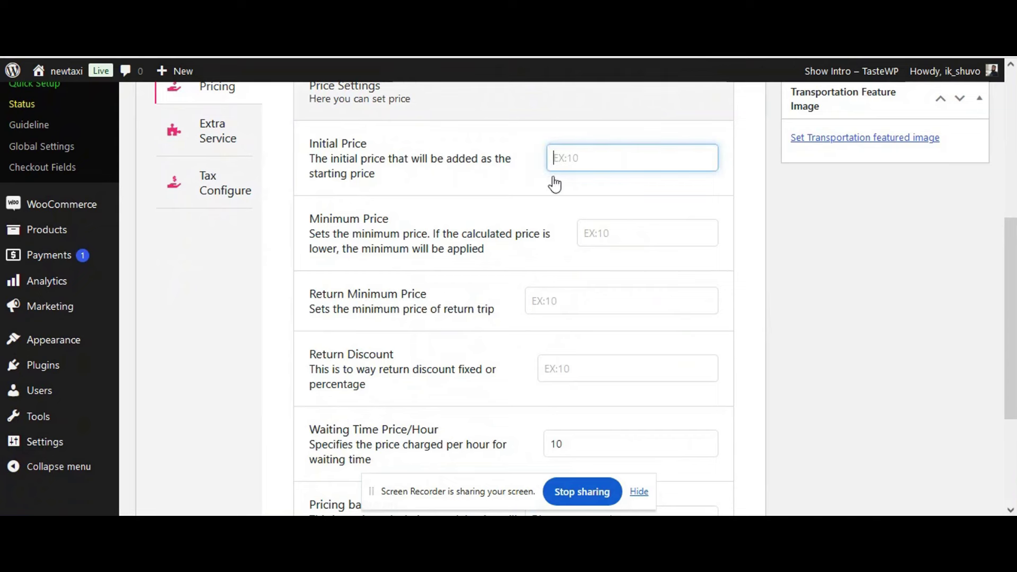
# Step: Set the Return Minimum Price to 40, leave the Minimum Price empty and update the transportation
pyautogui.click(612, 233)
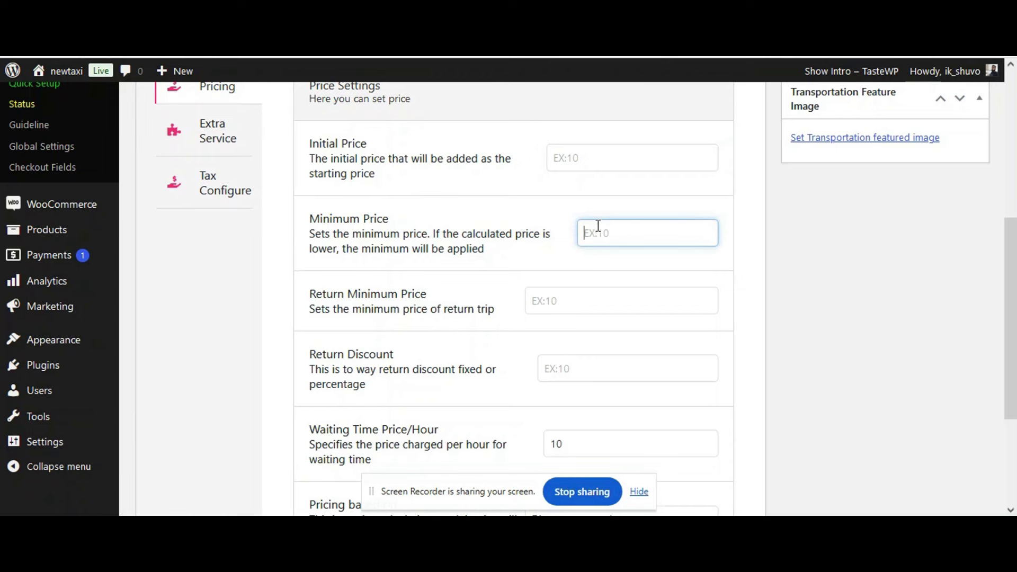
pyautogui.write('2')
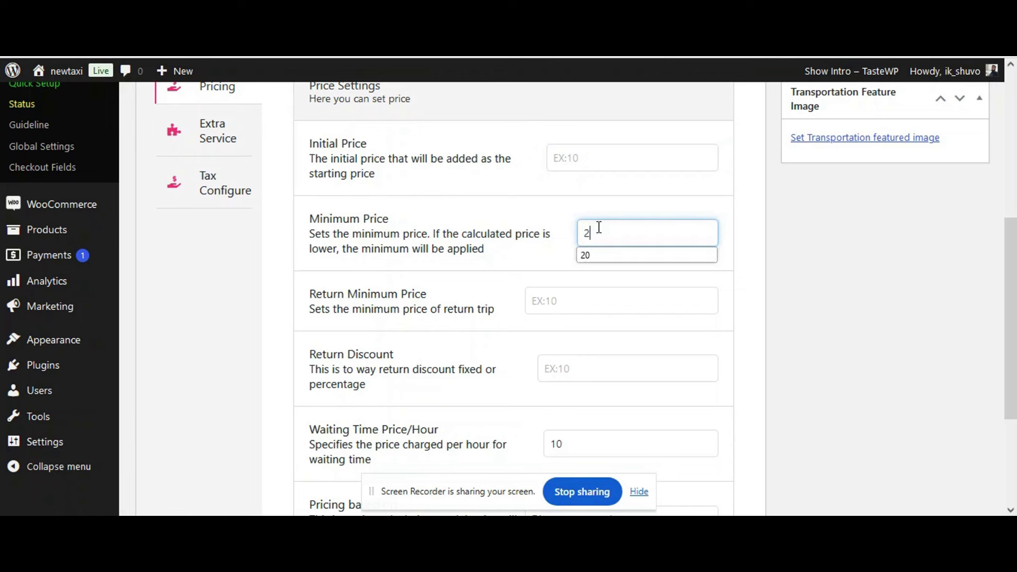
pyautogui.press('BackSpace')
pyautogui.click(557, 296)
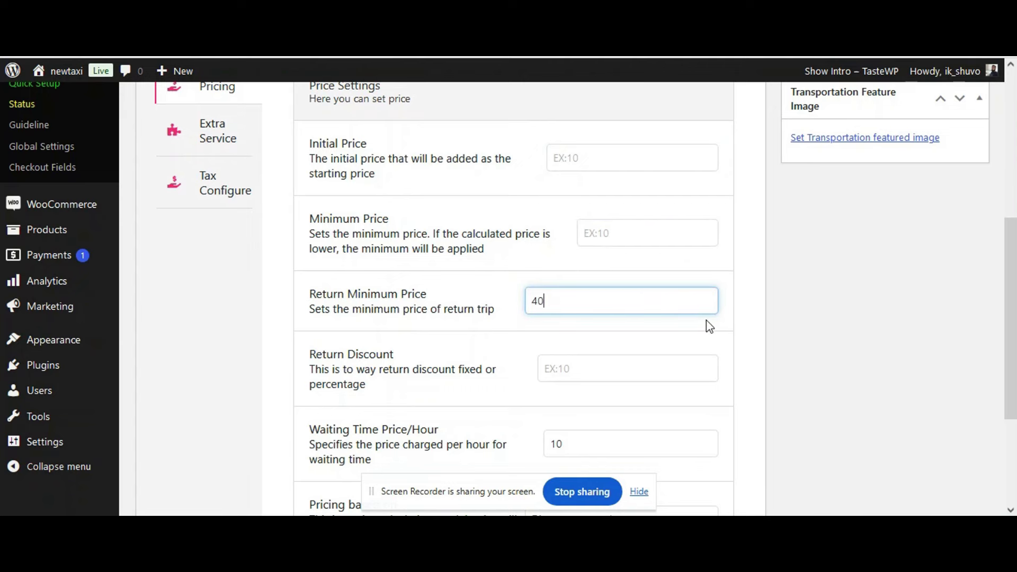
pyautogui.scroll(-3, 707, 324)
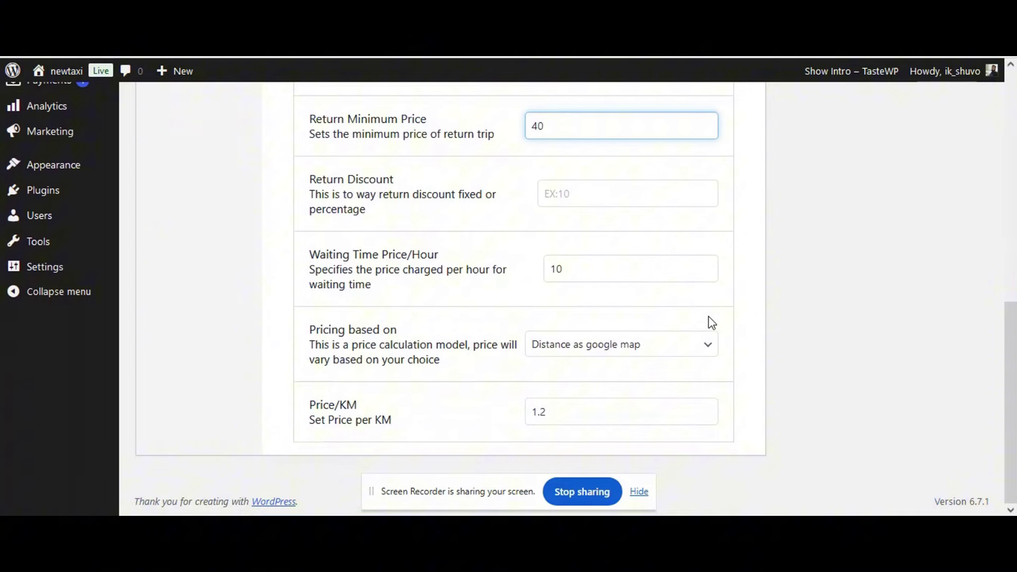
pyautogui.scroll(5, 711, 322)
pyautogui.click(954, 171)
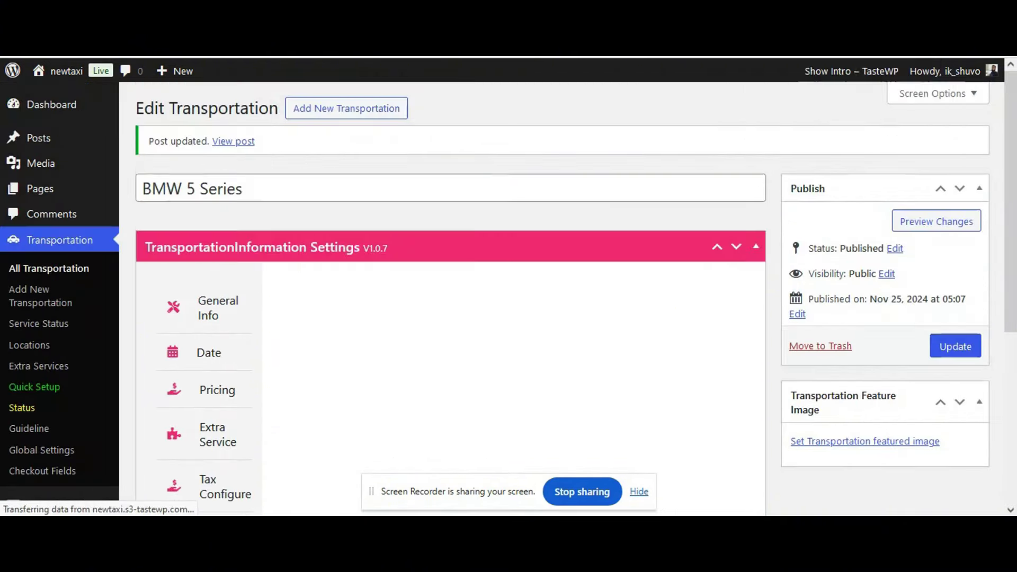
# Step: Search again with the same return ride details on the booking page and check whether the return minimum affects the BMW 5 Series price
pyautogui.hotkey('ctrl', 'Tab')
pyautogui.scroll(8, 175, 268)
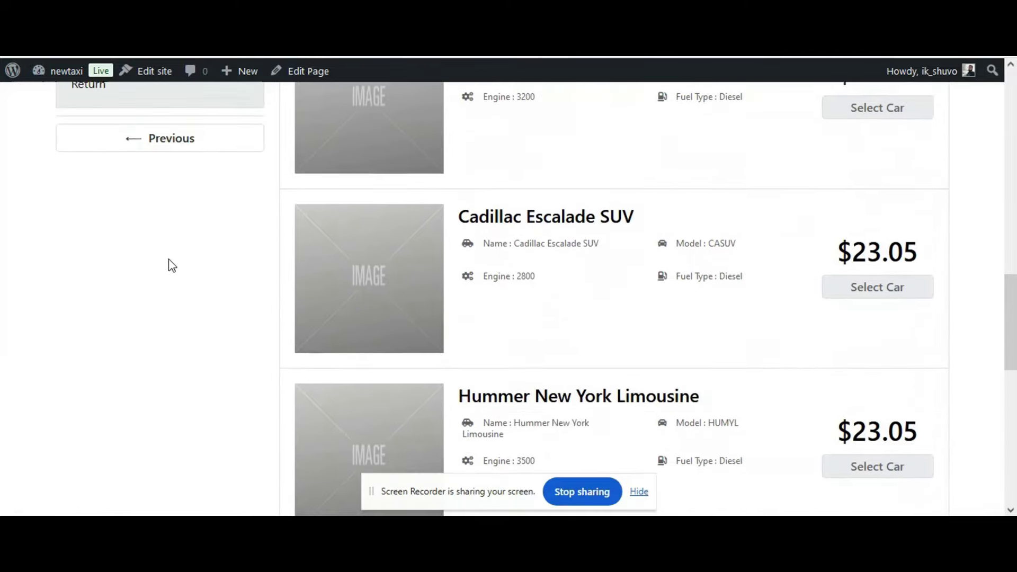
pyautogui.click(155, 210)
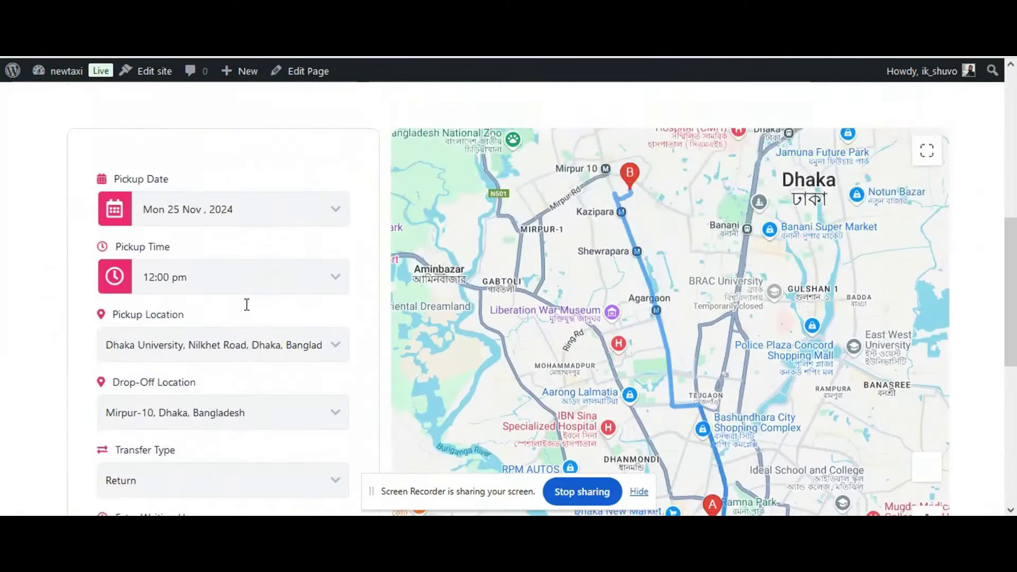
pyautogui.scroll(-3, 247, 305)
pyautogui.click(243, 432)
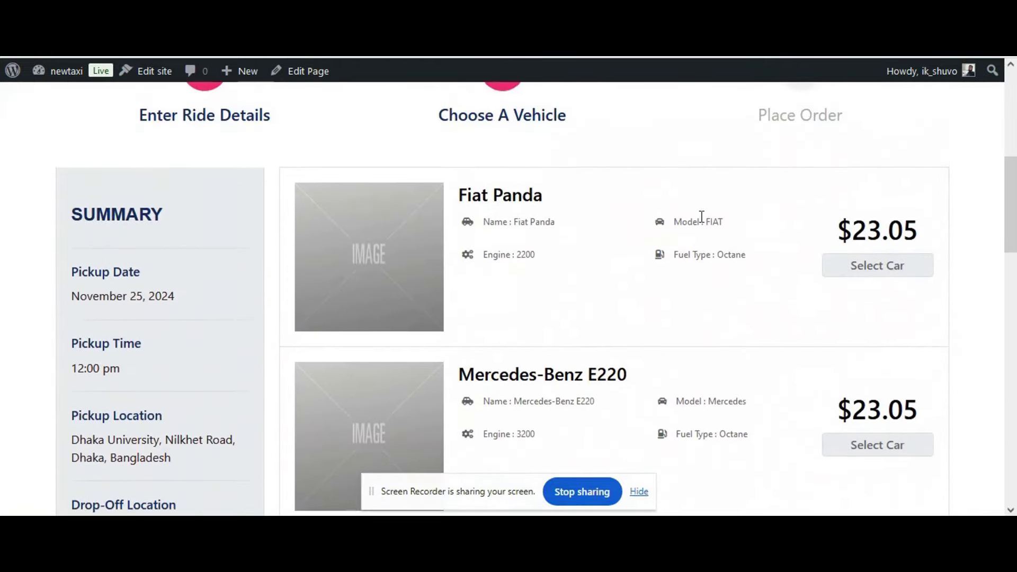
pyautogui.scroll(-20, 804, 220)
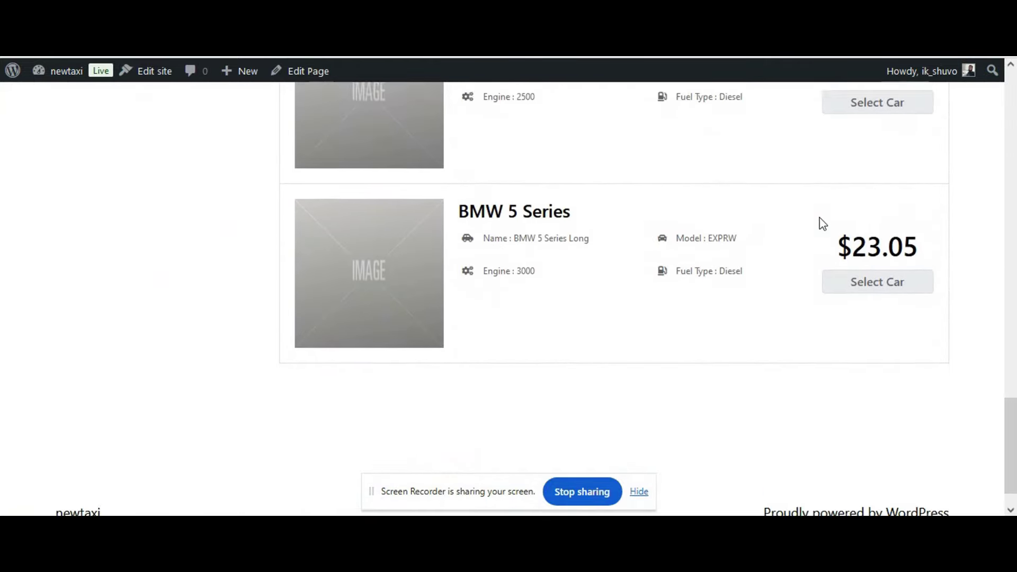
pyautogui.scroll(-1, 823, 222)
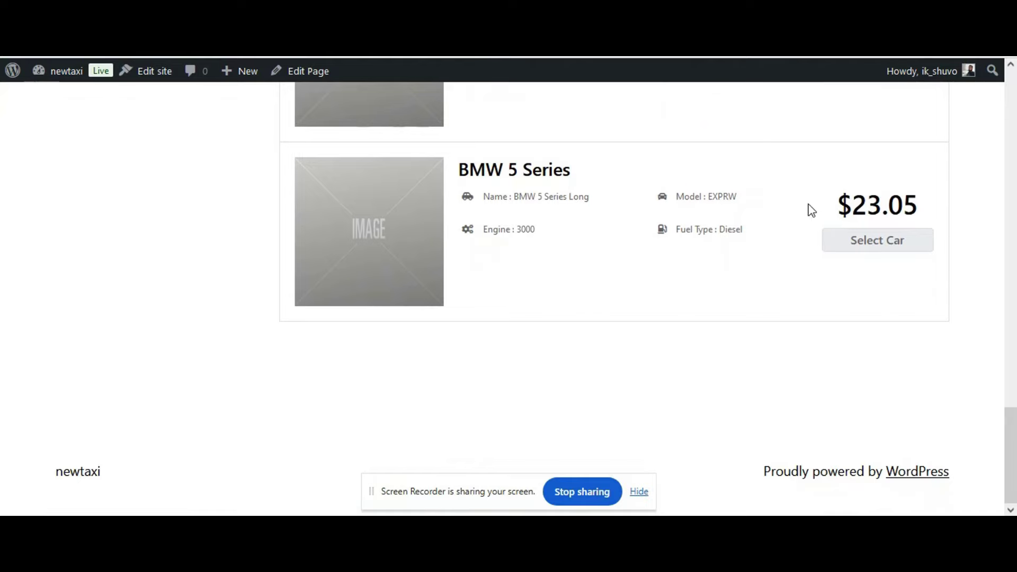
# Step: Reopen the BMW 5 Series pricing settings, set the Minimum Price to 30 and update the transportation
pyautogui.hotkey('ctrl', 'Tab')
pyautogui.click(880, 243)
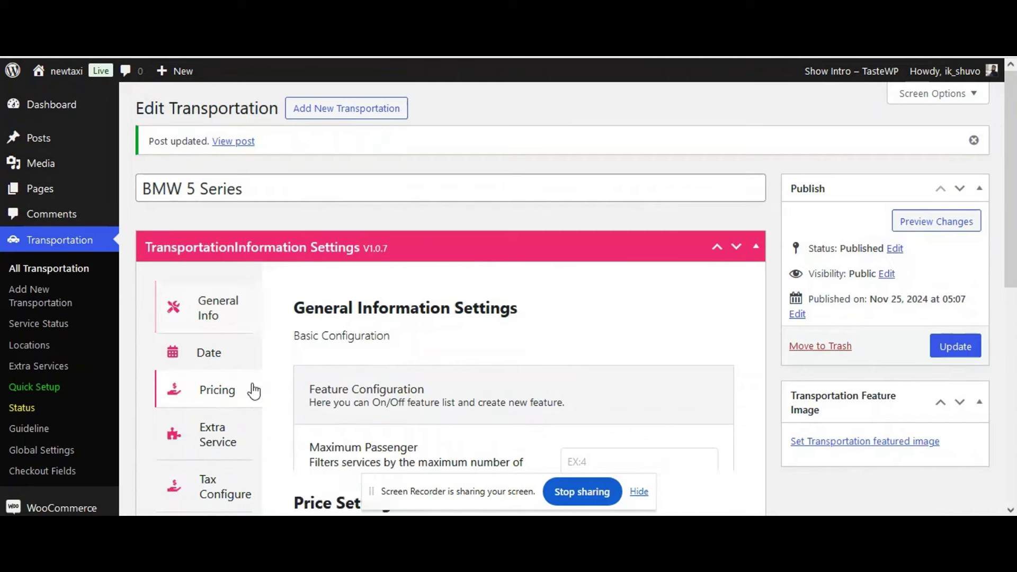
pyautogui.click(254, 391)
pyautogui.scroll(-3, 597, 311)
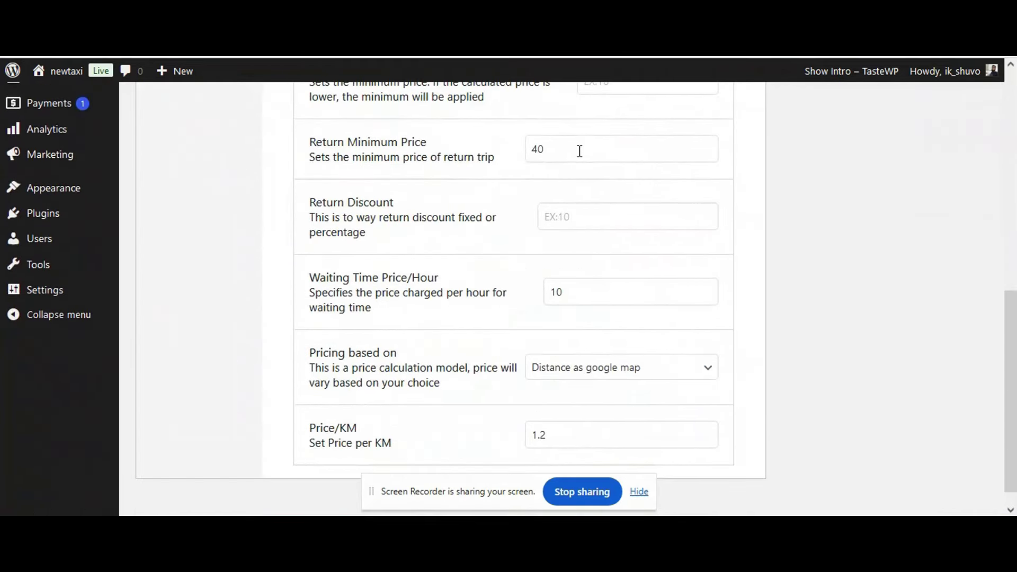
pyautogui.scroll(1, 574, 154)
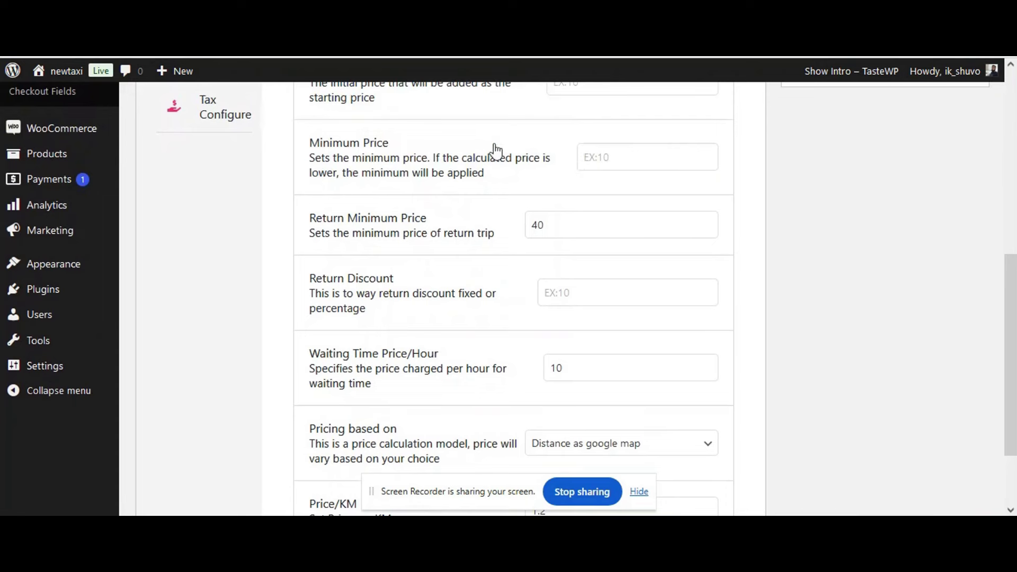
pyautogui.click(618, 159)
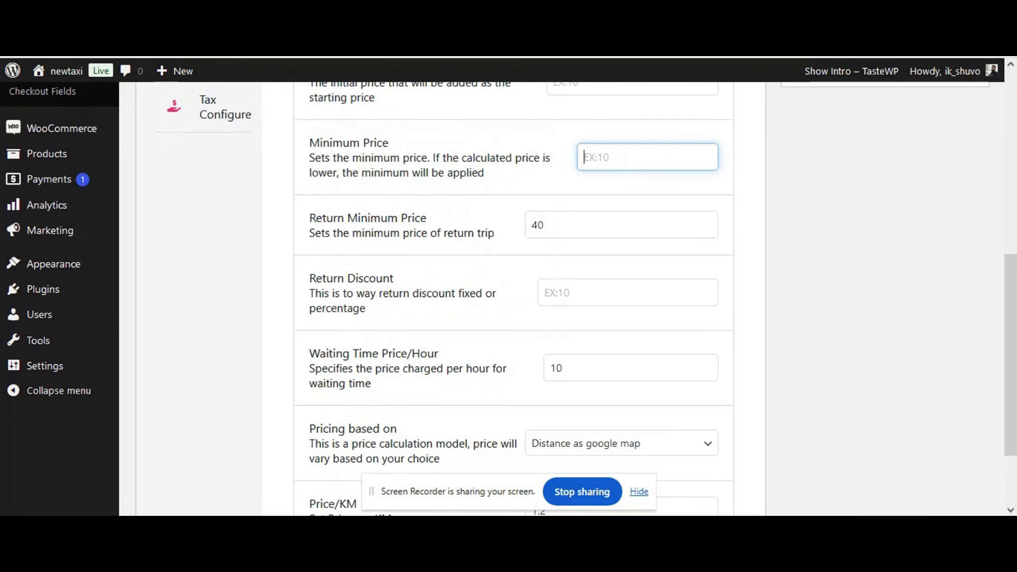
pyautogui.click(625, 186)
pyautogui.scroll(-2, 675, 250)
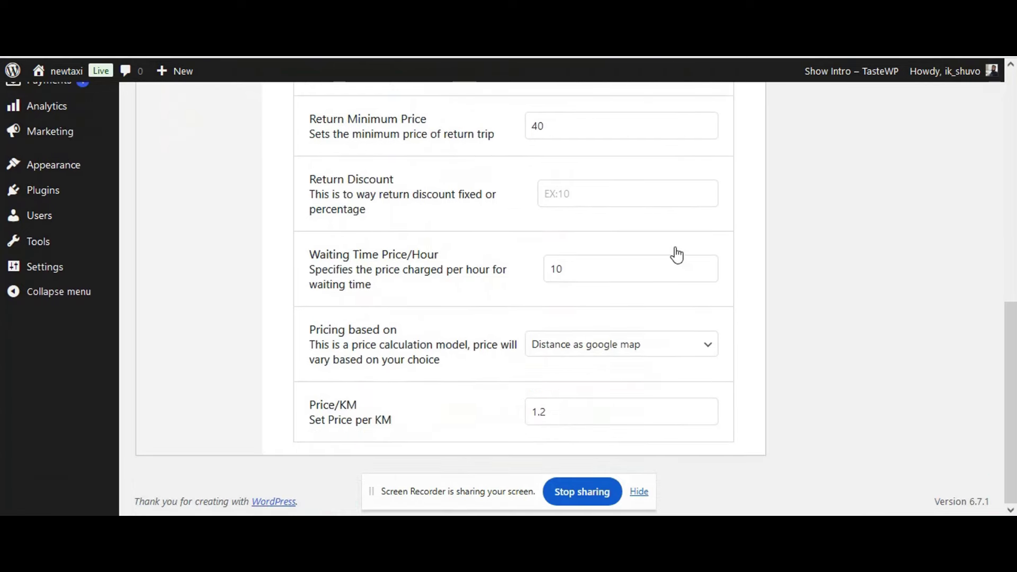
pyautogui.scroll(10, 762, 295)
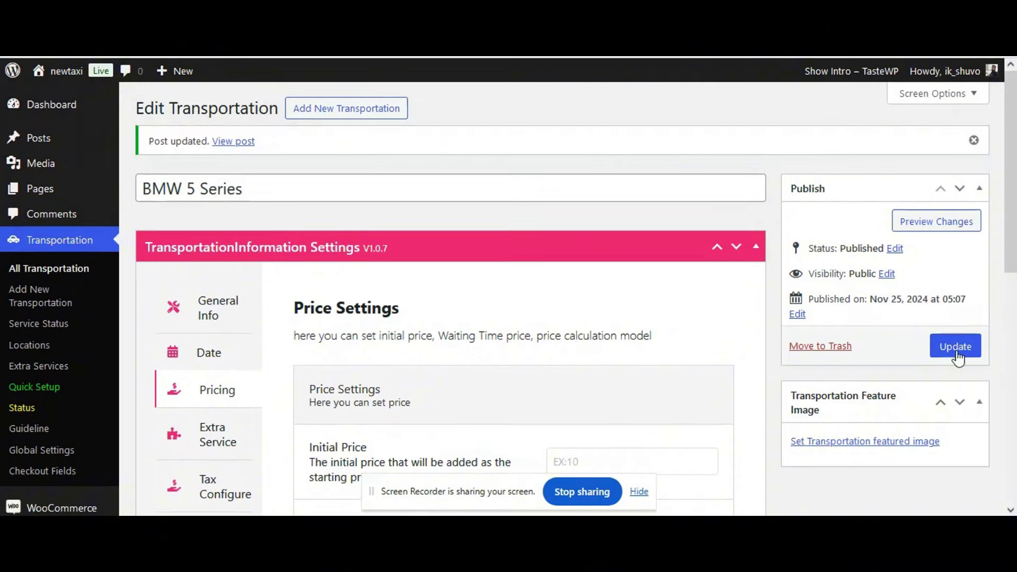
pyautogui.click(953, 347)
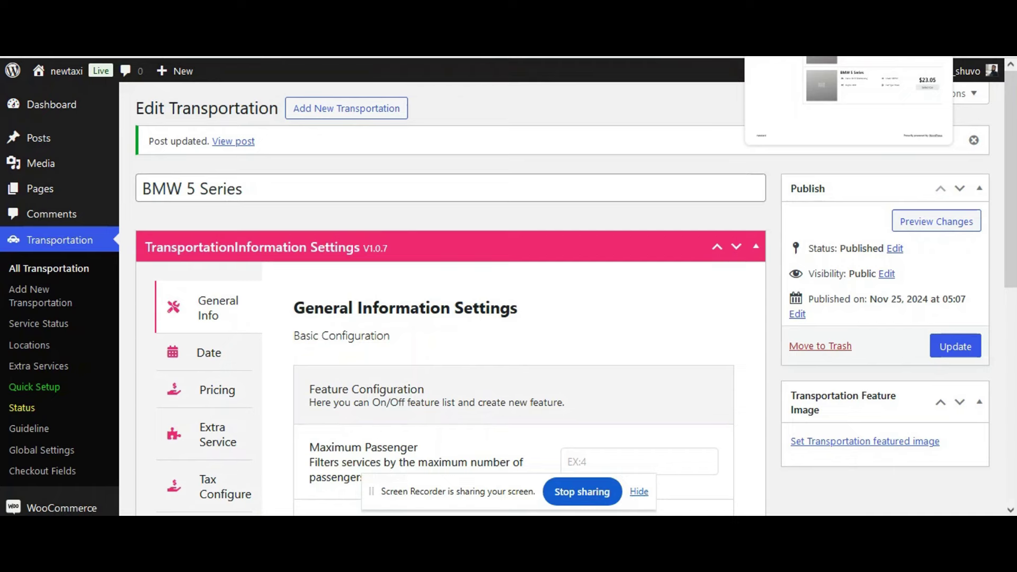
# Step: Rerun the return search on the booking page and check the BMW 5 Series price with both minimum prices set
pyautogui.hotkey('ctrl', 'Tab')
pyautogui.scroll(10, 152, 242)
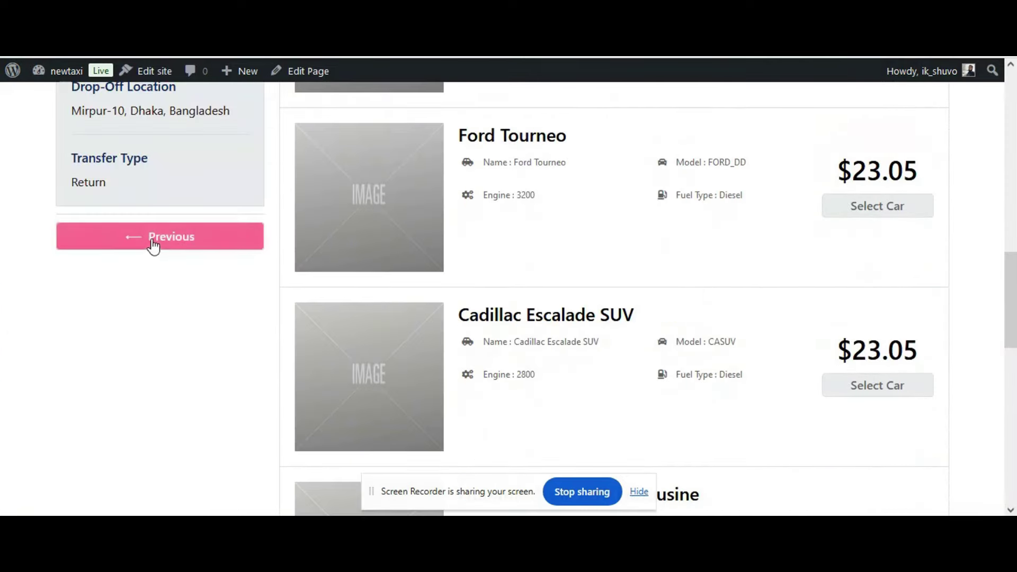
pyautogui.click(152, 243)
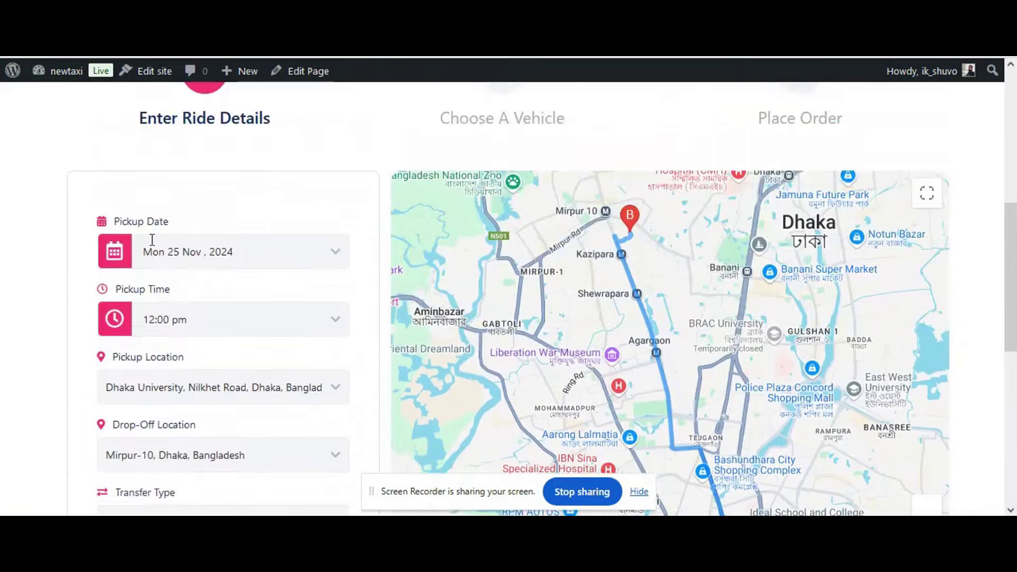
pyautogui.scroll(-7, 152, 234)
pyautogui.click(236, 289)
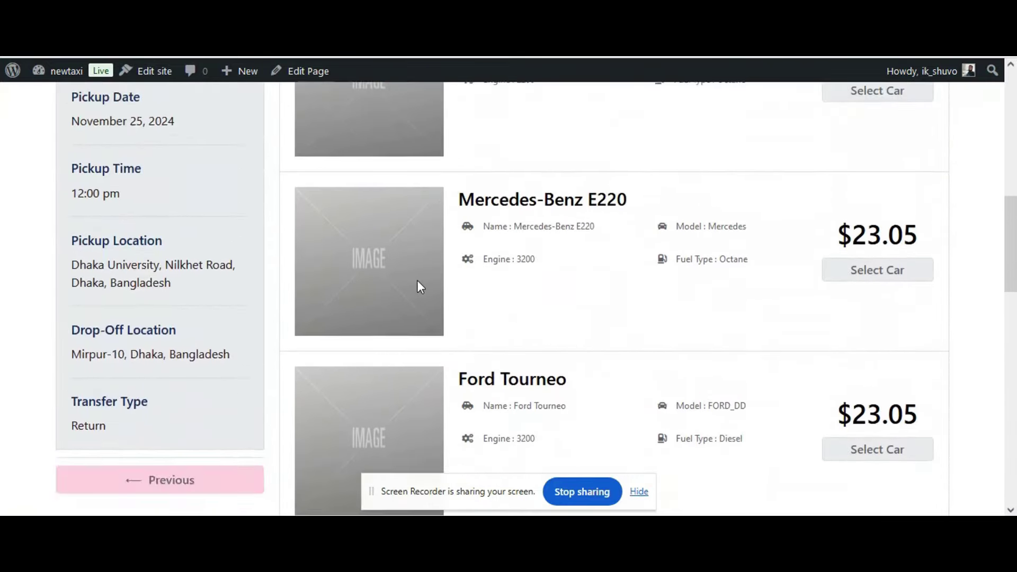
pyautogui.scroll(-8, 880, 261)
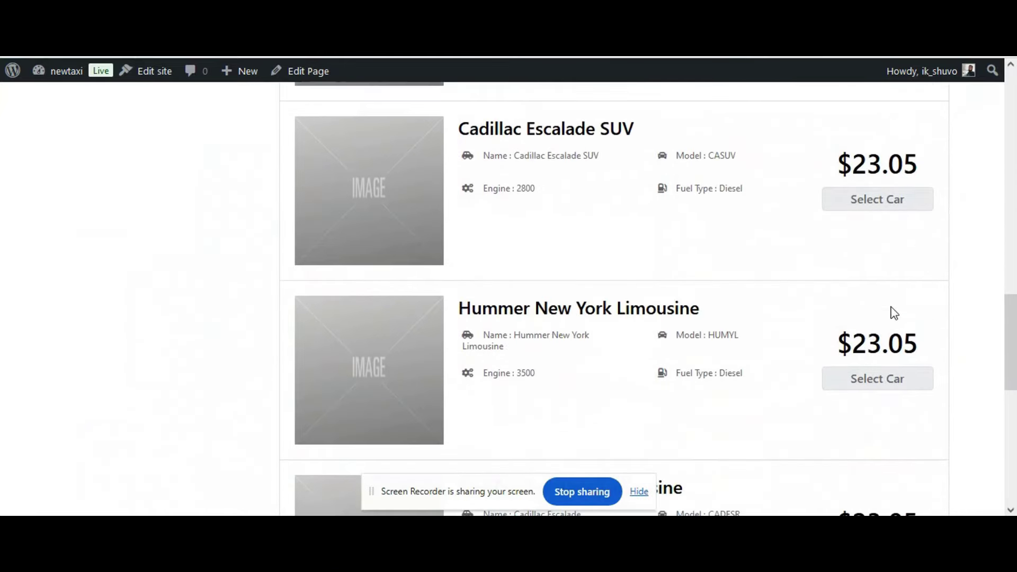
pyautogui.scroll(-8, 894, 312)
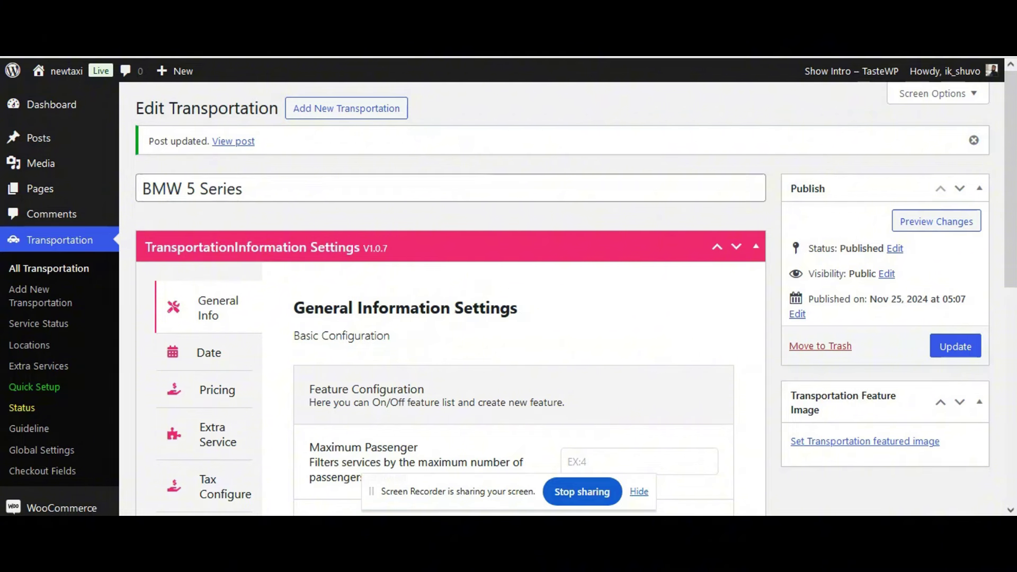
# Step: Clear the Return Minimum Price and the Minimum Price in the BMW 5 Series pricing settings
pyautogui.click(211, 390)
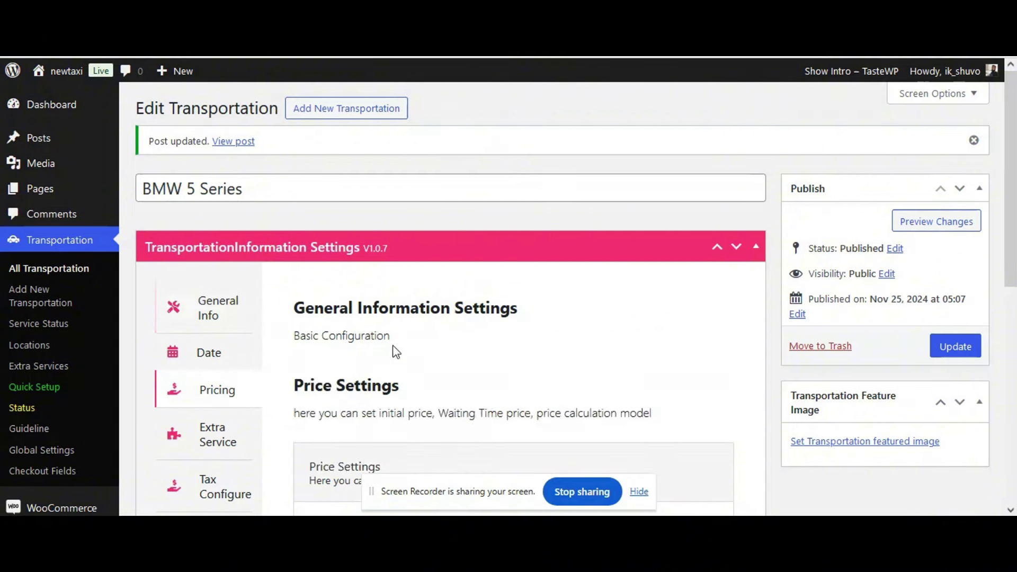
pyautogui.scroll(-7, 455, 333)
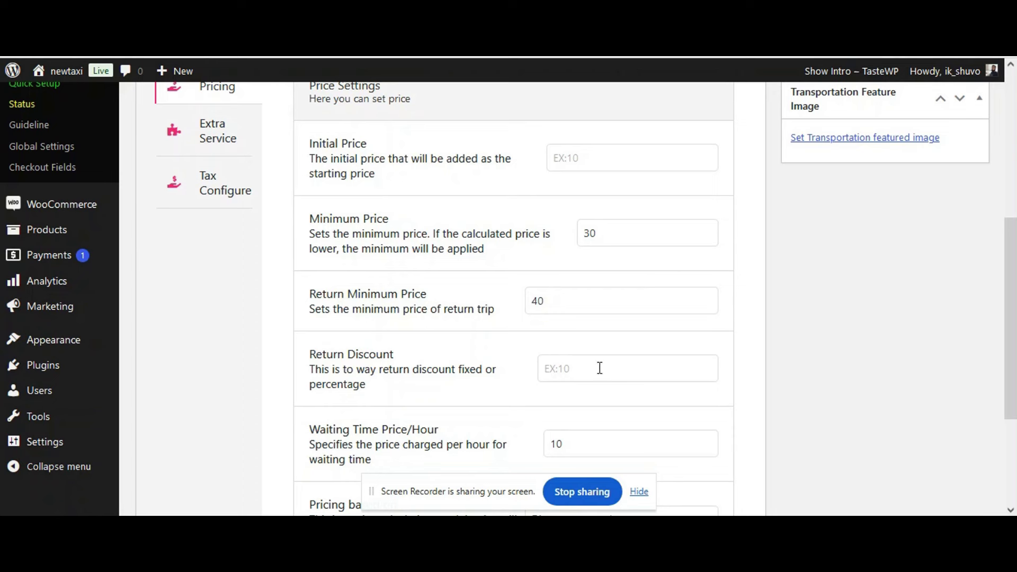
pyautogui.moveTo(565, 293); pyautogui.dragTo(489, 300)
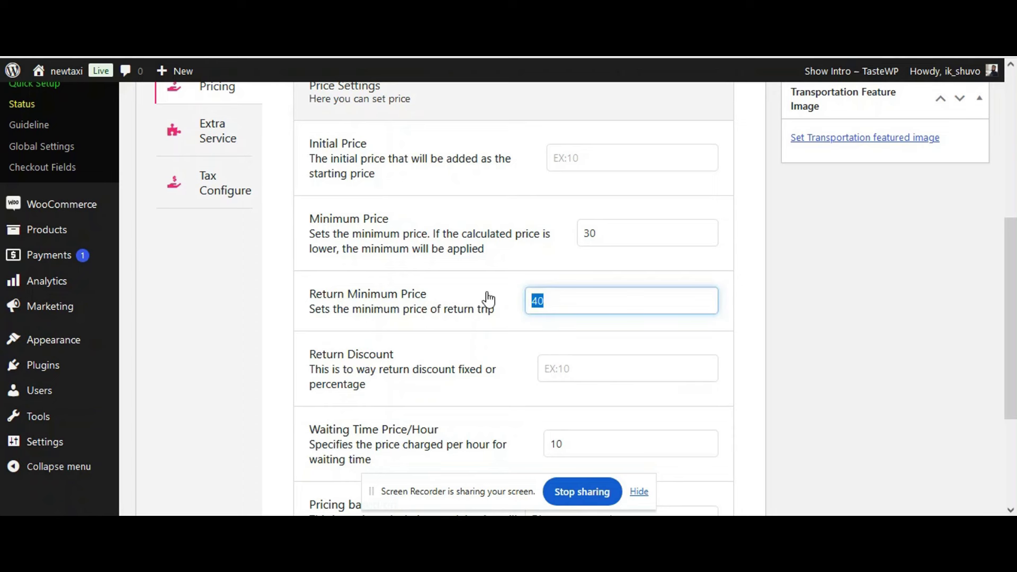
pyautogui.press('BackSpace')
pyautogui.moveTo(645, 237); pyautogui.dragTo(500, 241)
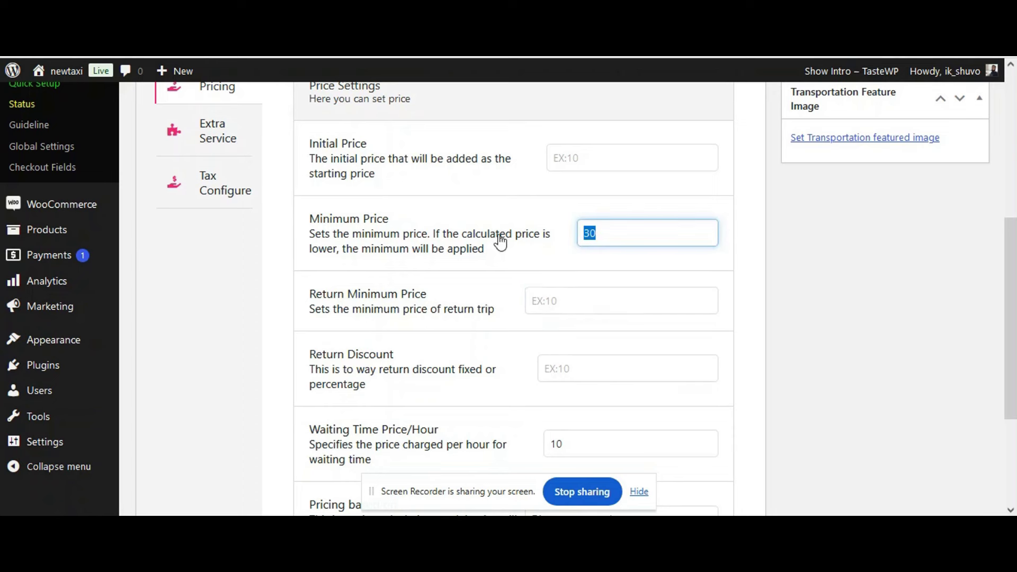
pyautogui.press('BackSpace')
# Step: Set the Return Discount to a fixed 10 and update the transportation
pyautogui.click(558, 366)
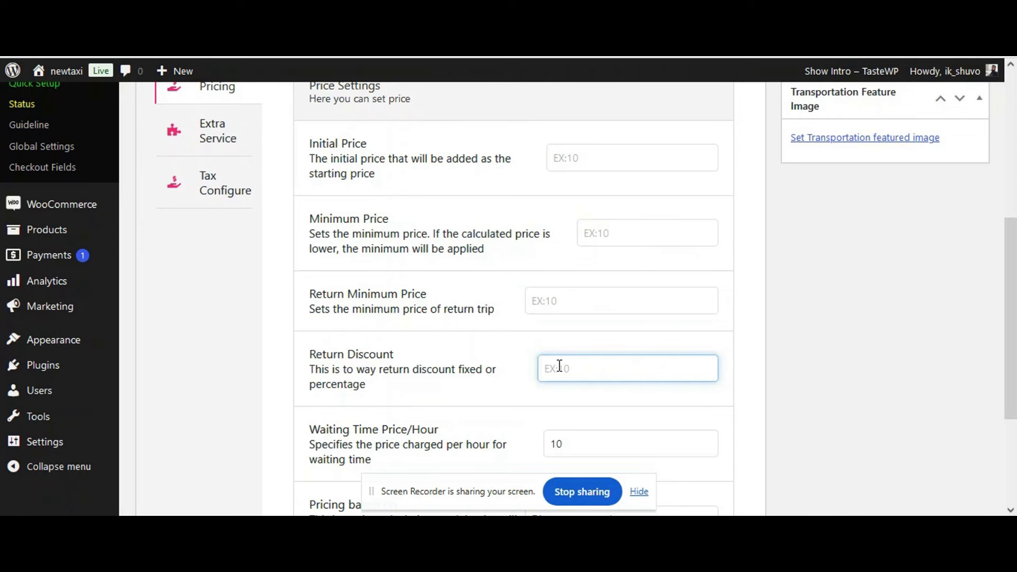
pyautogui.write('1')
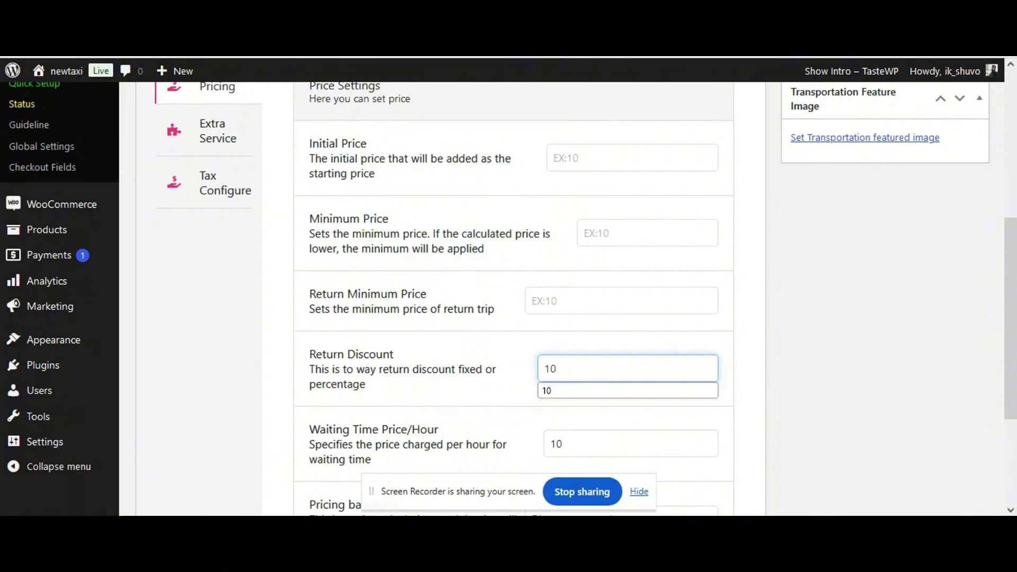
pyautogui.write('0')
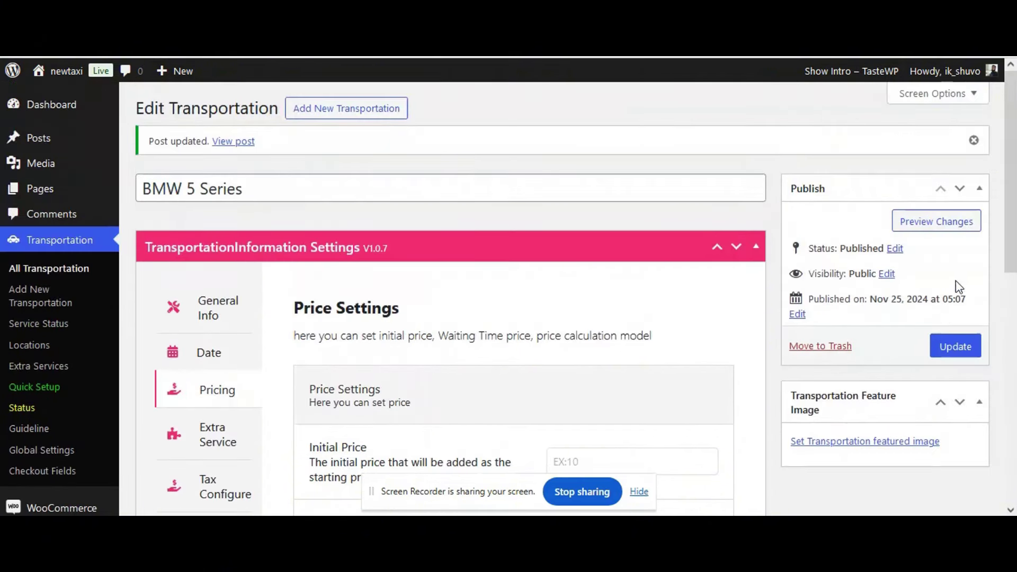
pyautogui.click(955, 346)
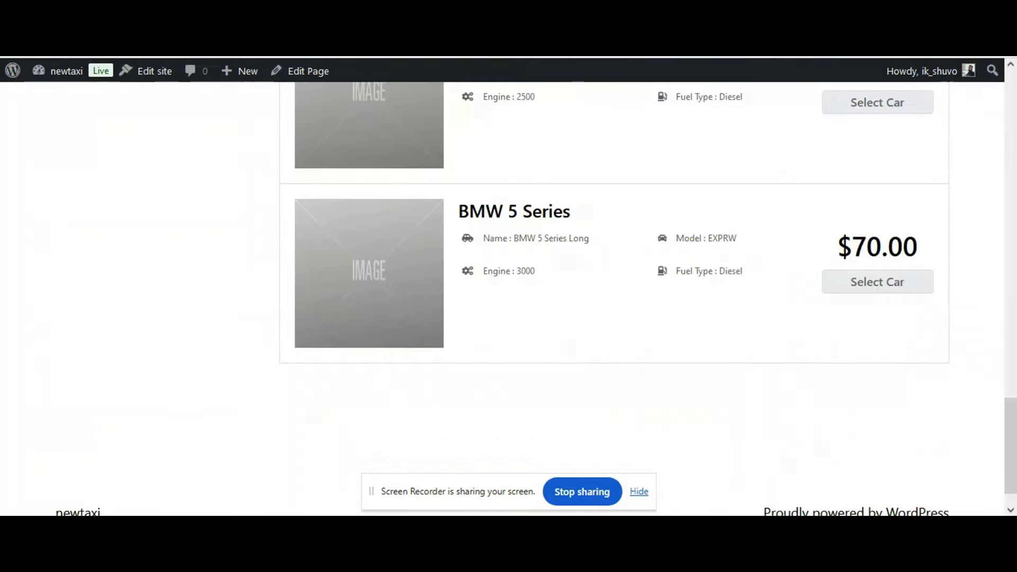
# Step: Go back to the ride details, repeat the return search and check the BMW 5 Series price with the fixed return discount
pyautogui.scroll(10, 175, 228)
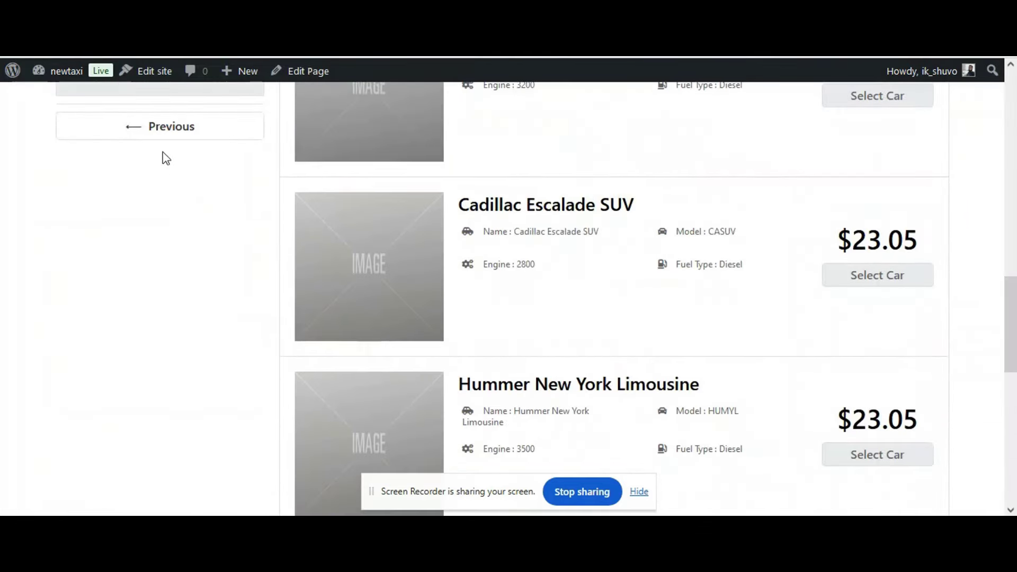
pyautogui.click(161, 133)
pyautogui.scroll(7, 259, 295)
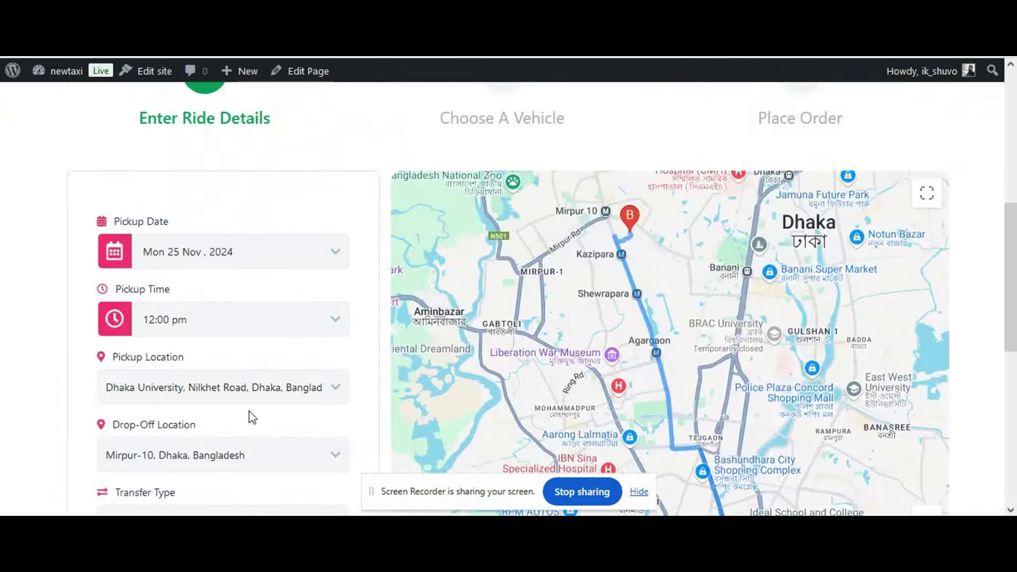
pyautogui.scroll(-5, 250, 415)
pyautogui.click(228, 360)
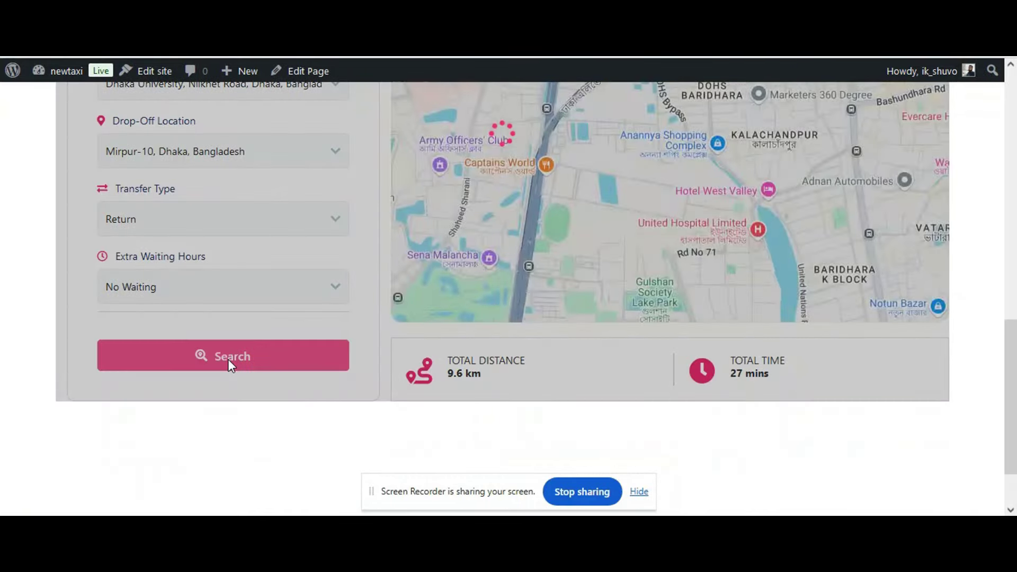
pyautogui.scroll(5, 607, 353)
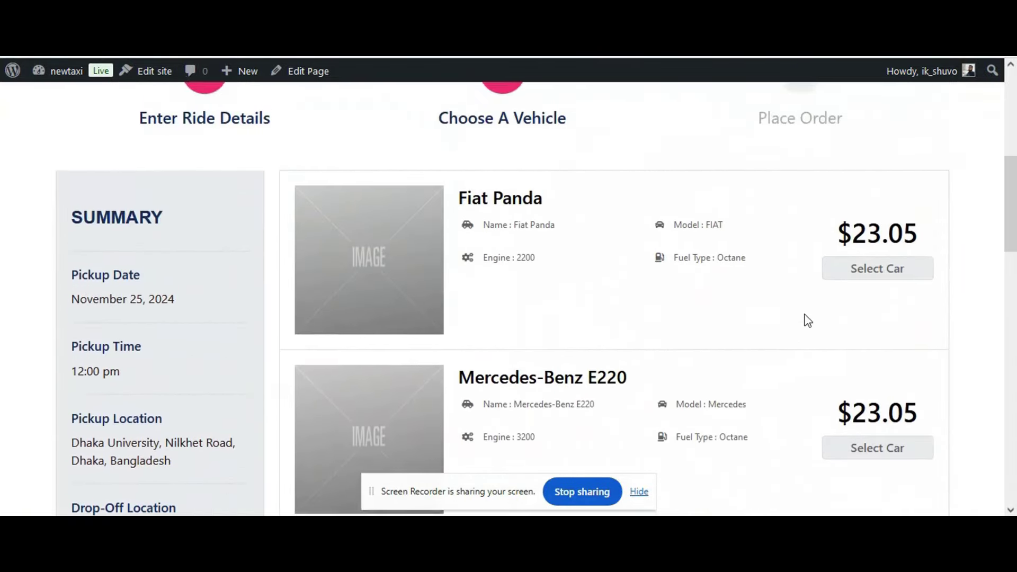
pyautogui.scroll(-4, 808, 320)
pyautogui.scroll(-15, 810, 318)
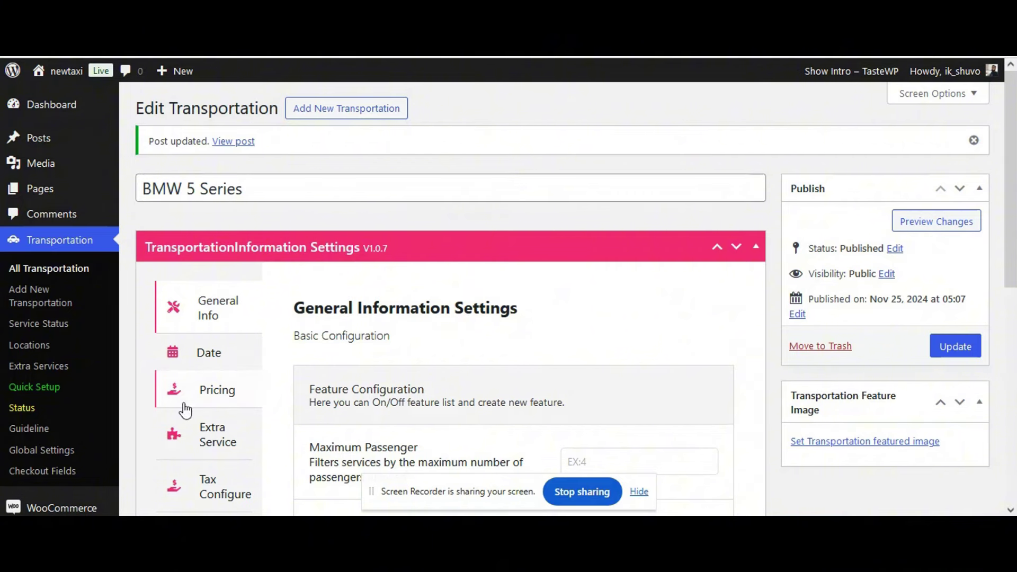
# Step: Change the BMW 5 Series Return Discount to 10% and update the transportation
pyautogui.click(207, 393)
pyautogui.scroll(-9, 548, 357)
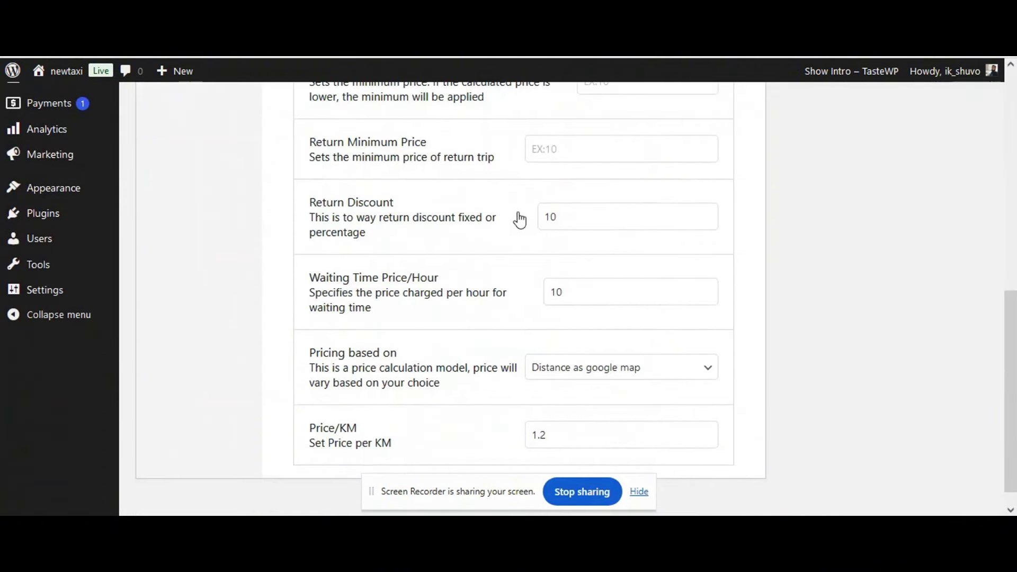
pyautogui.click(560, 212)
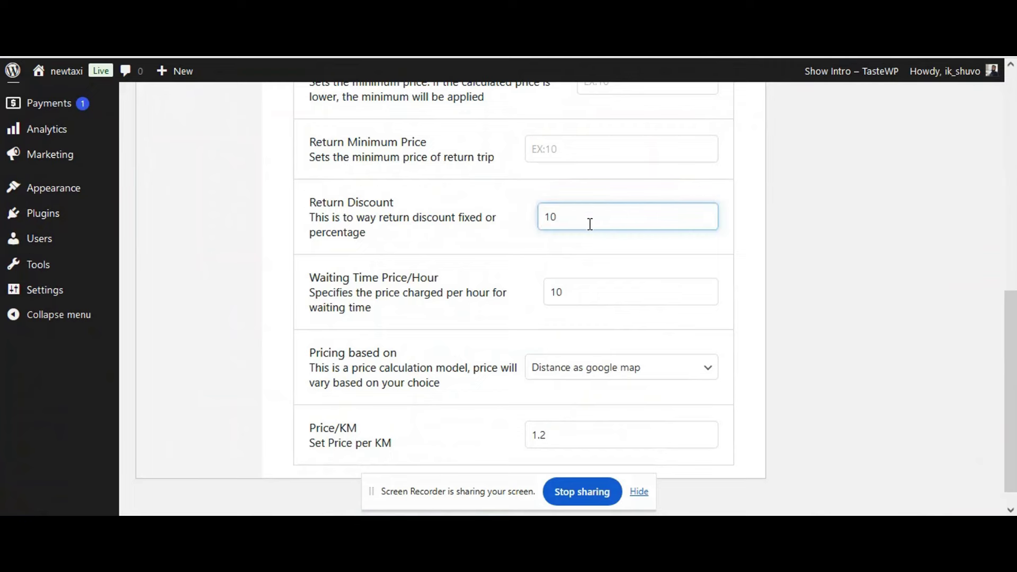
pyautogui.write('%')
pyautogui.press('Escape')
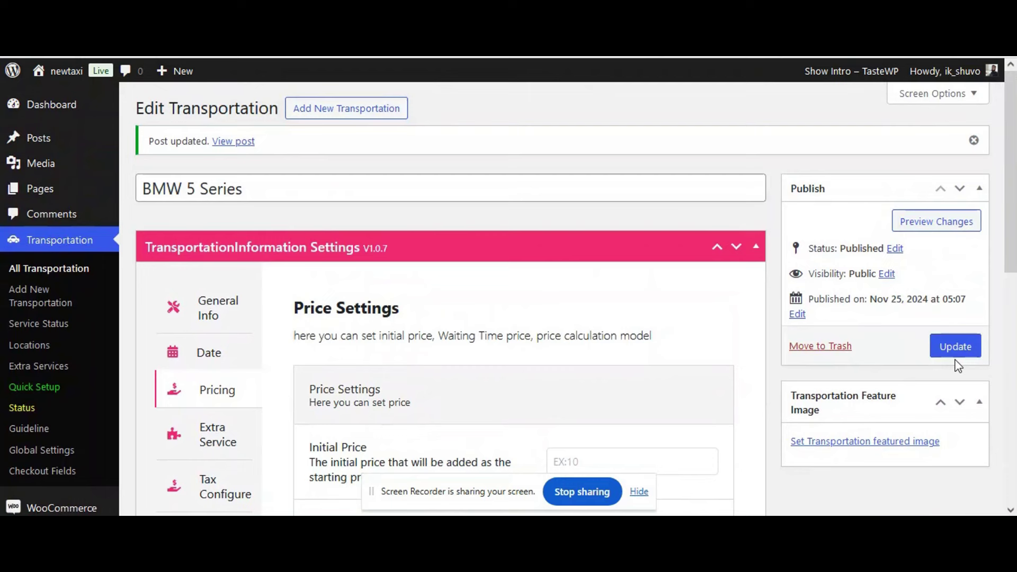
pyautogui.click(957, 349)
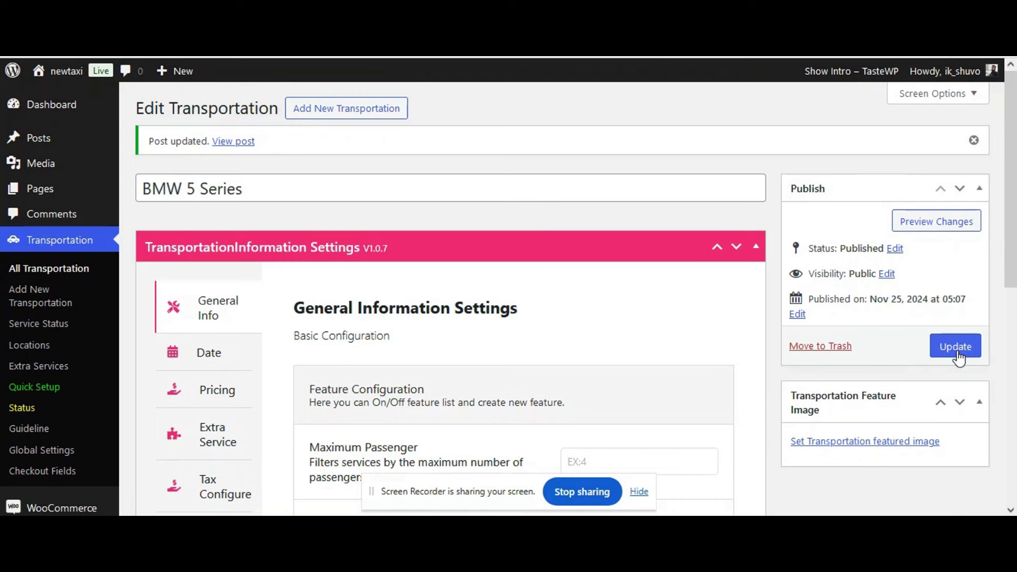
# Step: Search again with the same return ride details and check the BMW 5 Series price with the percentage return discount
pyautogui.hotkey('ctrl', 'Tab')
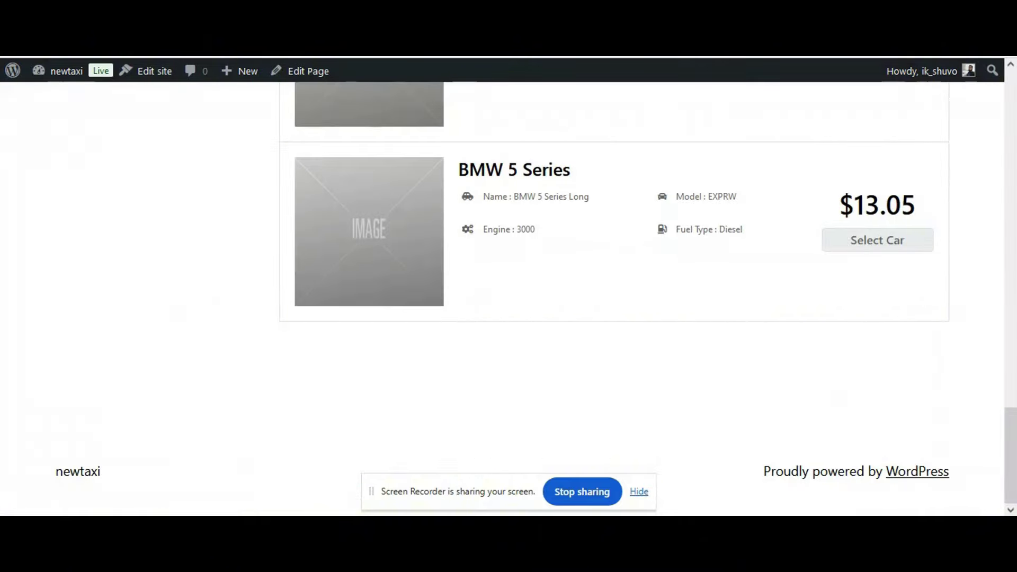
pyautogui.scroll(17, 183, 331)
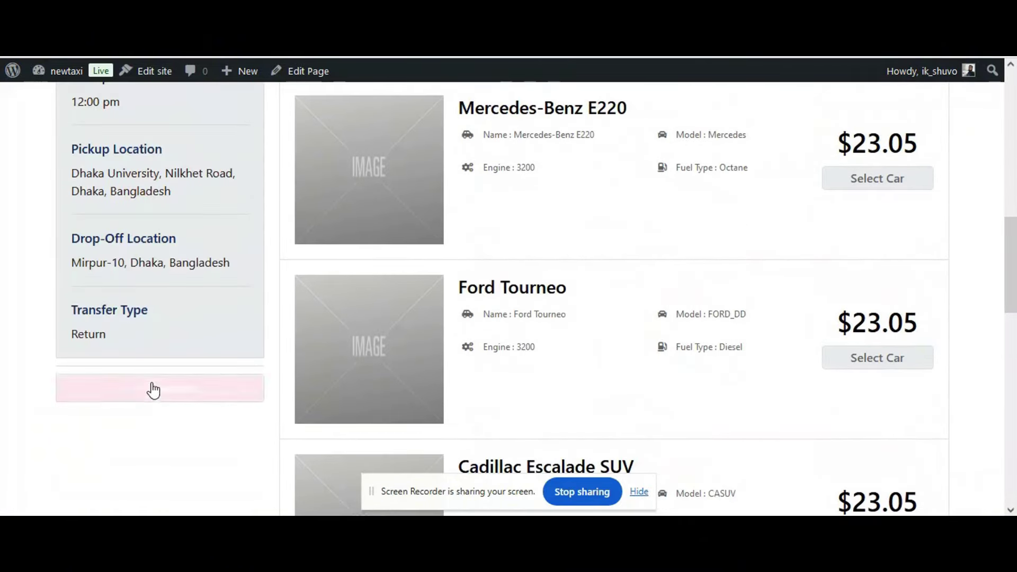
pyautogui.scroll(-7, 151, 389)
pyautogui.scroll(7, 159, 402)
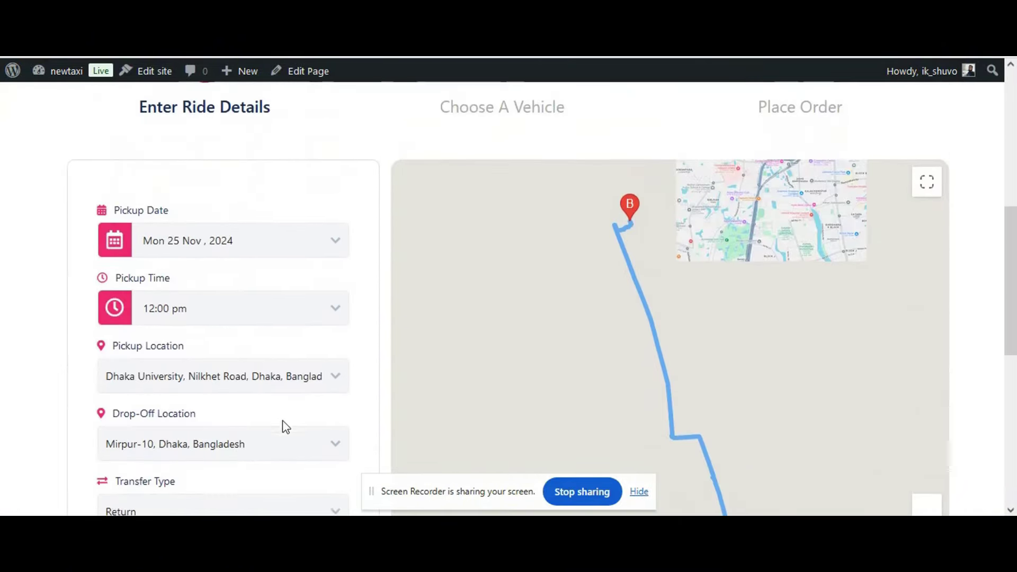
pyautogui.scroll(-5, 284, 424)
pyautogui.click(251, 366)
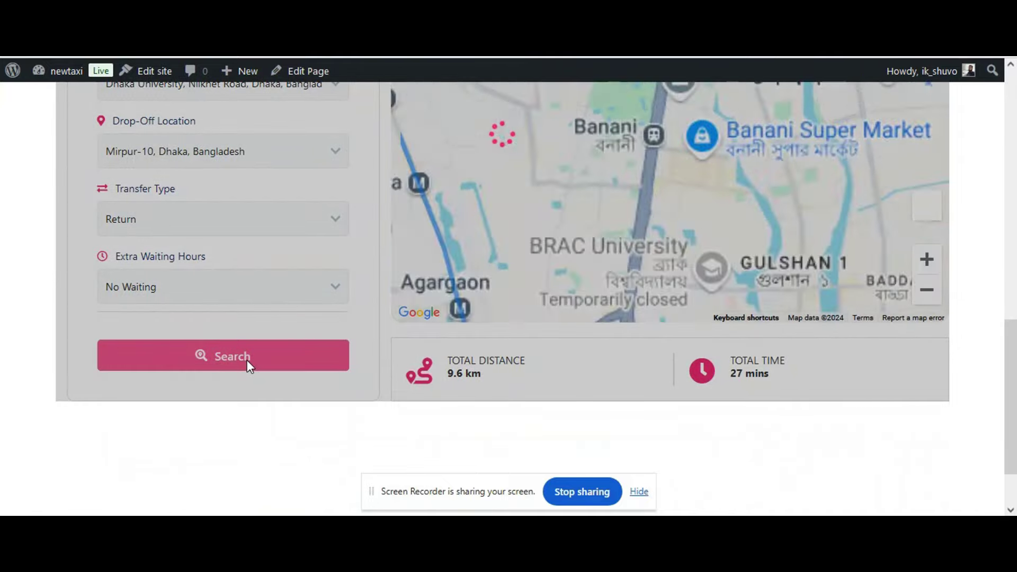
pyautogui.scroll(5, 325, 361)
pyautogui.scroll(-14, 876, 261)
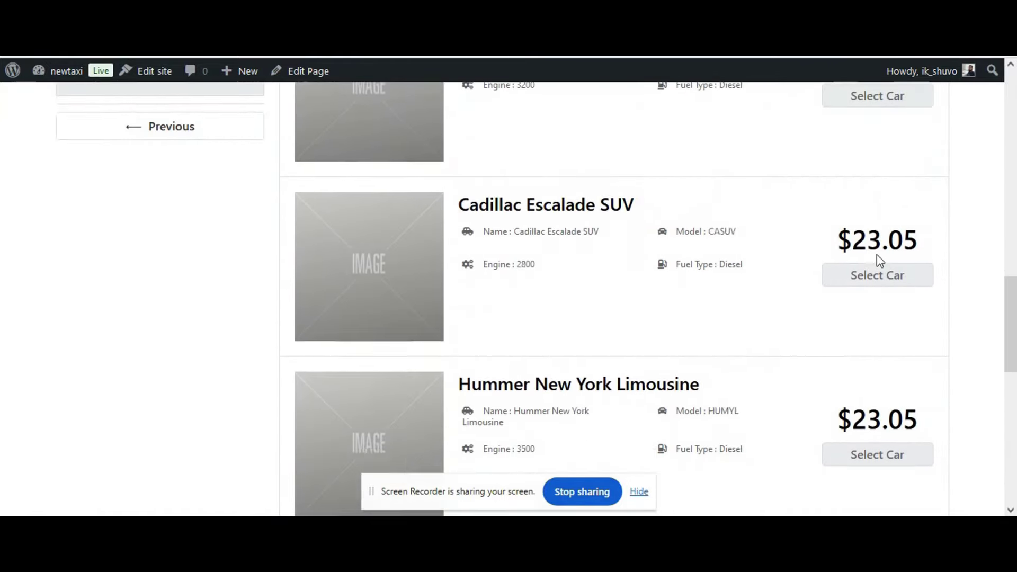
pyautogui.scroll(-7, 877, 257)
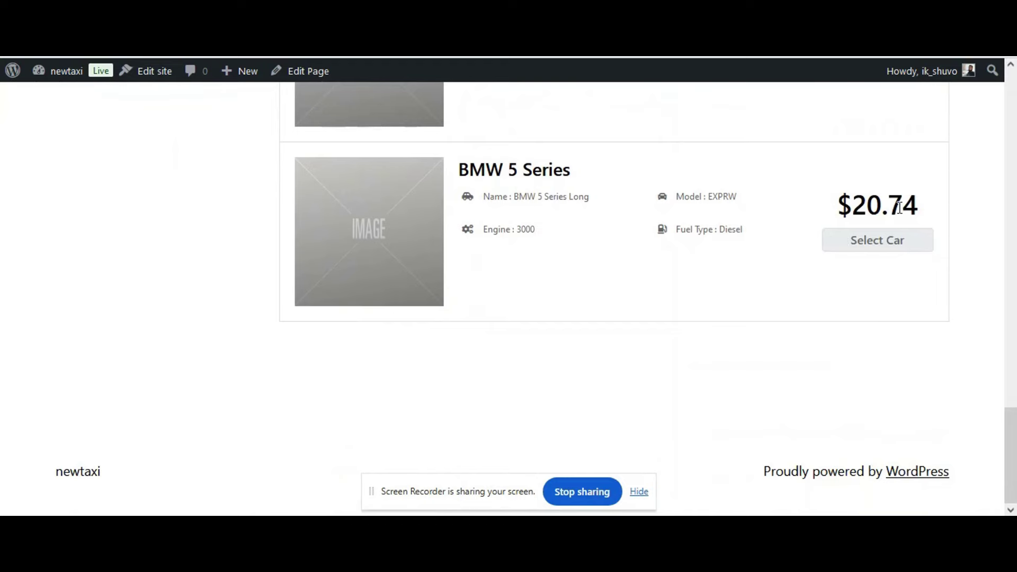
# Step: Return to the BMW 5 Series transportation, set its pricing model to Manual as fixed Location and update it
pyautogui.scroll(3, 844, 207)
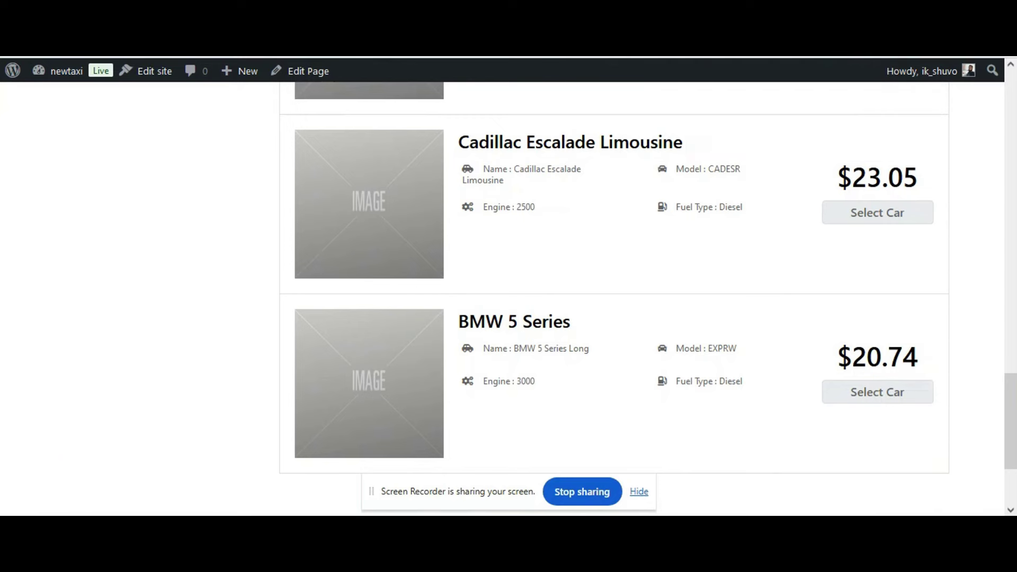
pyautogui.click(710, 57)
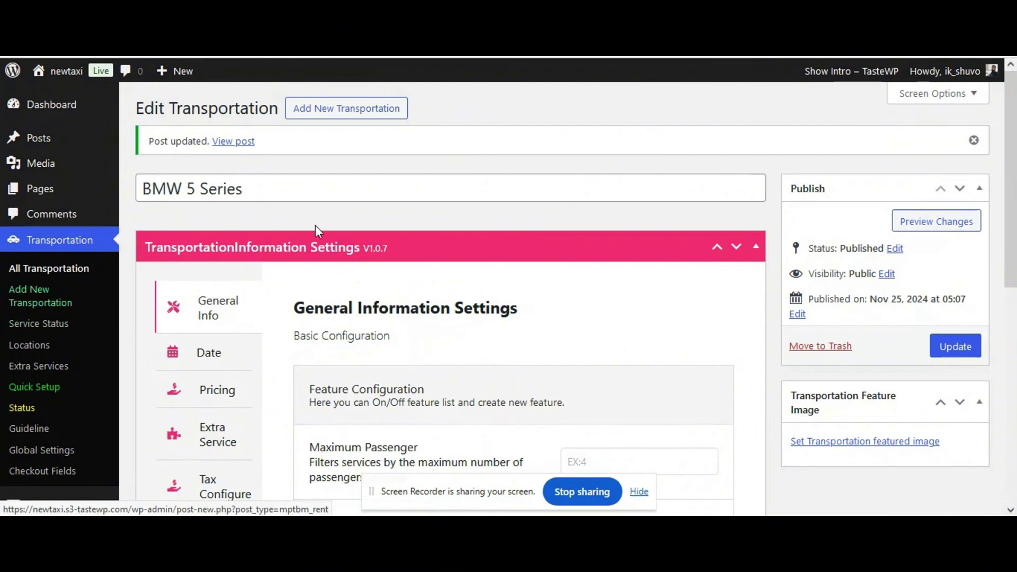
pyautogui.click(315, 57)
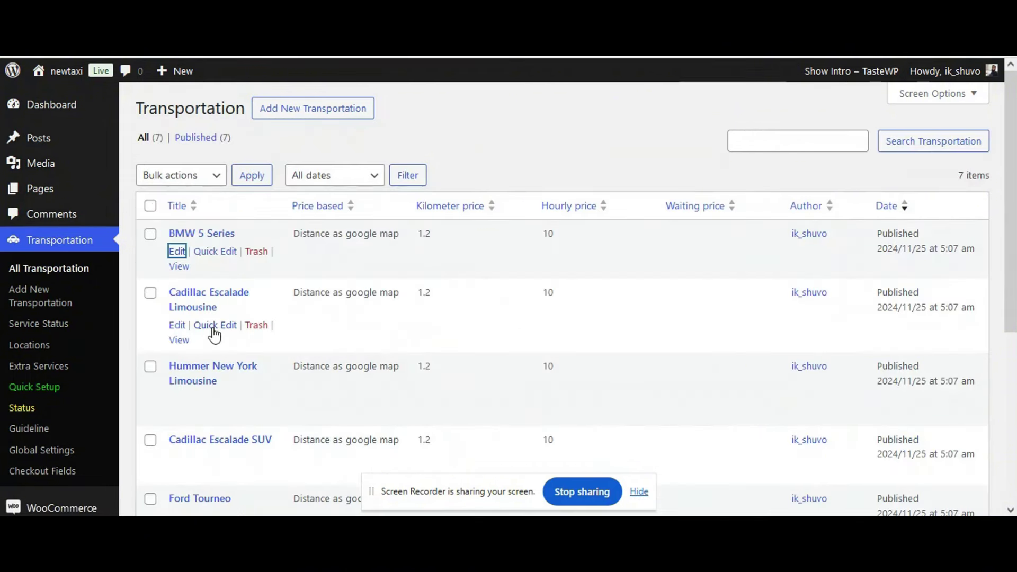
pyautogui.hotkey('ctrl', 'Tab')
pyautogui.scroll(15, 683, 313)
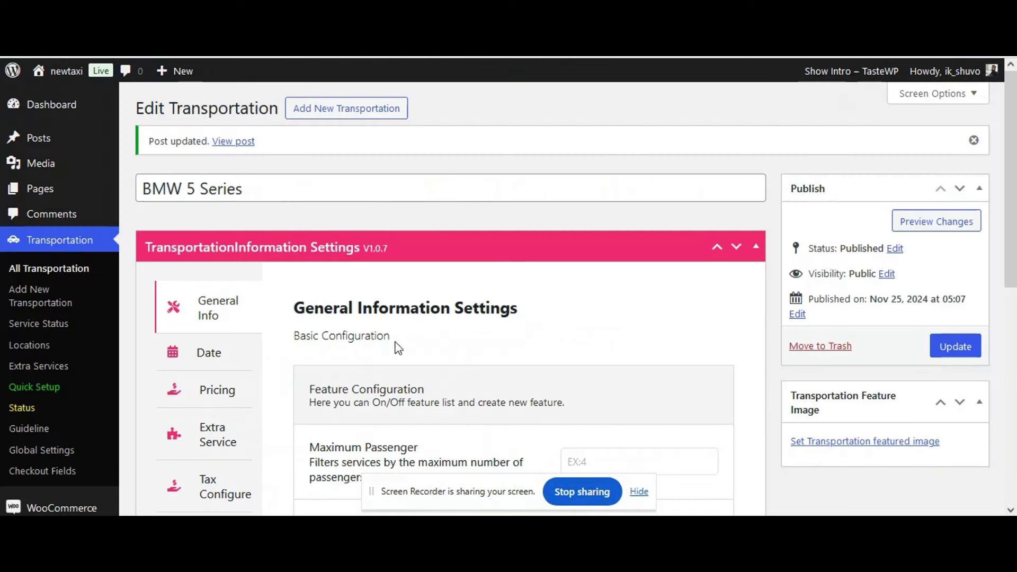
pyautogui.scroll(-2, 209, 351)
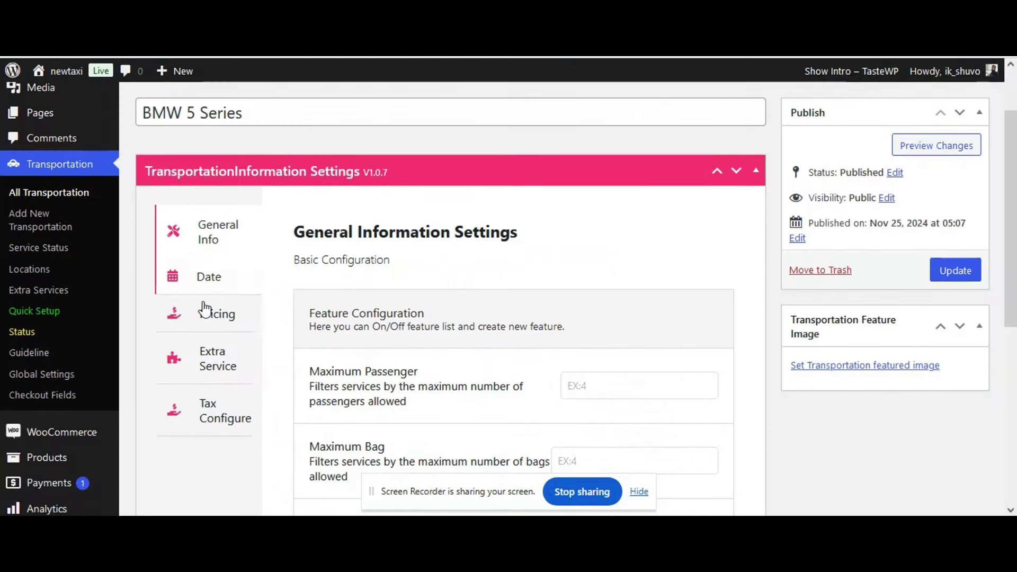
pyautogui.click(209, 313)
pyautogui.scroll(-10, 462, 328)
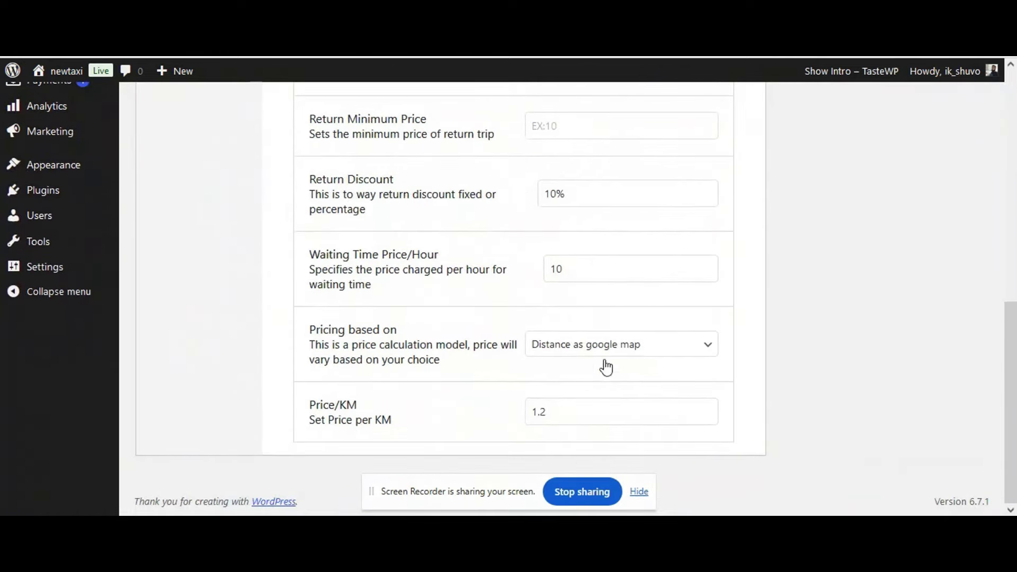
pyautogui.click(635, 350)
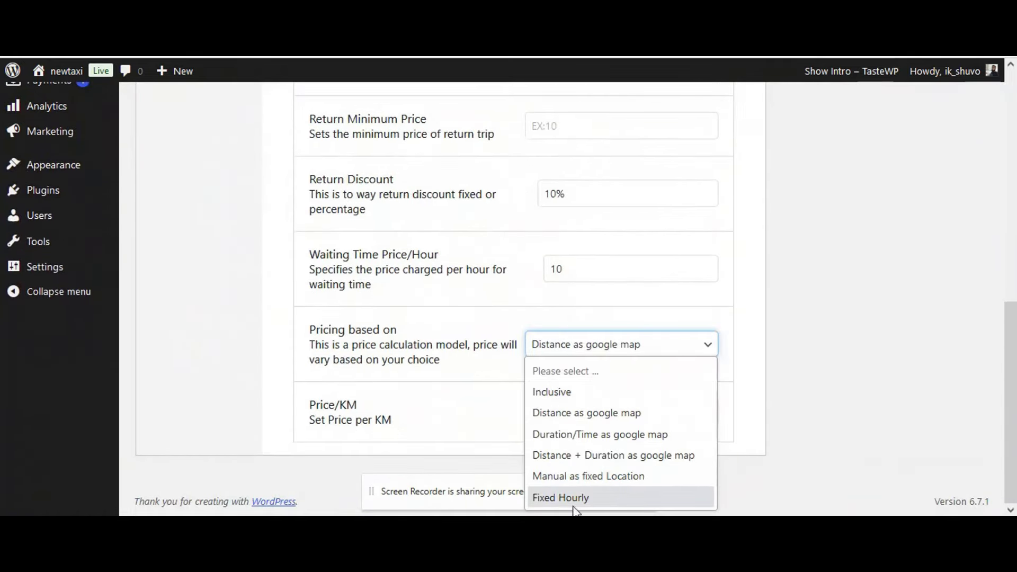
pyautogui.click(591, 476)
pyautogui.scroll(1, 591, 475)
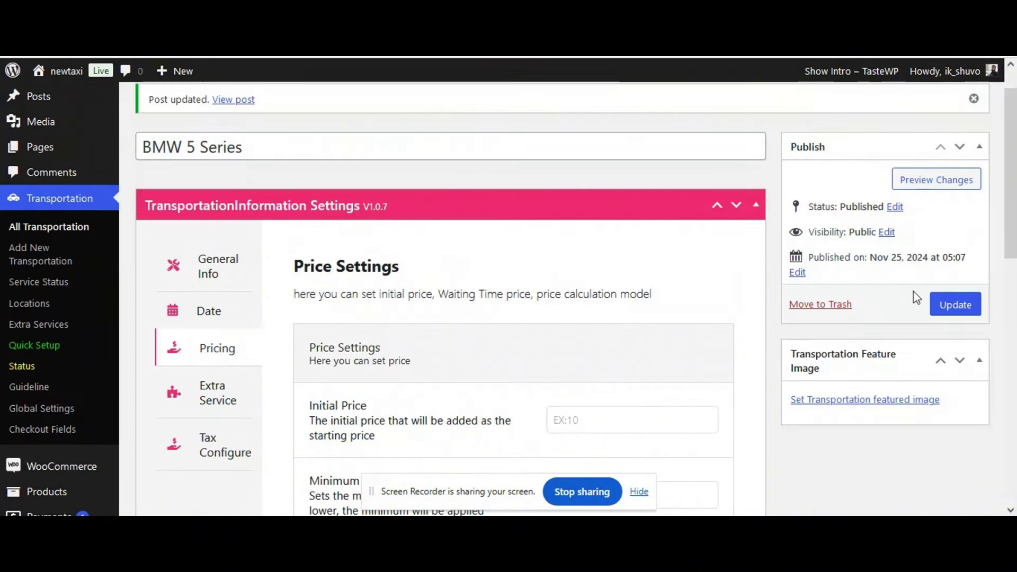
pyautogui.click(949, 306)
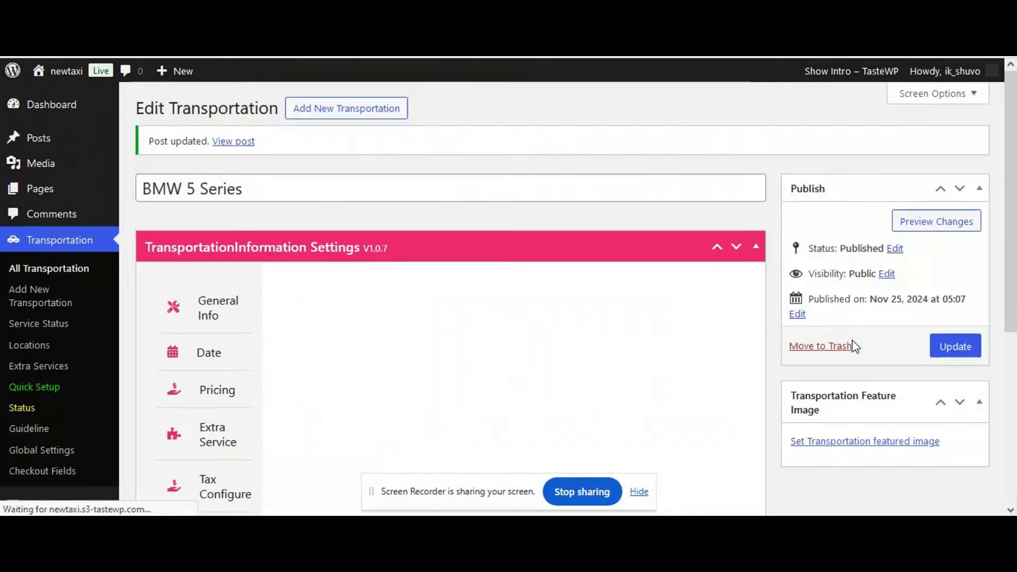
# Step: Open the Transport Booking Manual page and set the pickup to 26 November 2024 at 12:00 am
pyautogui.click(869, 50)
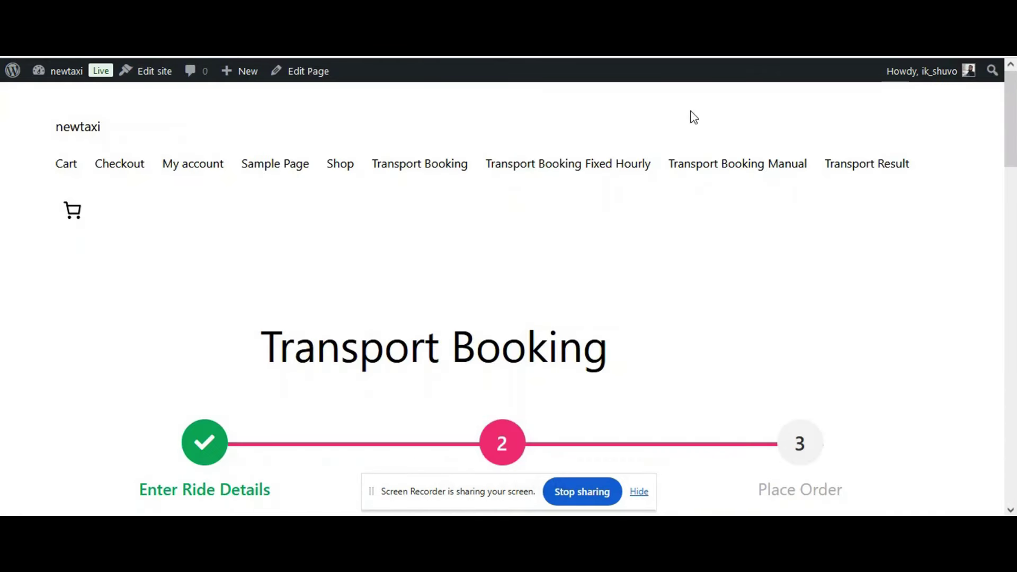
pyautogui.click(727, 165)
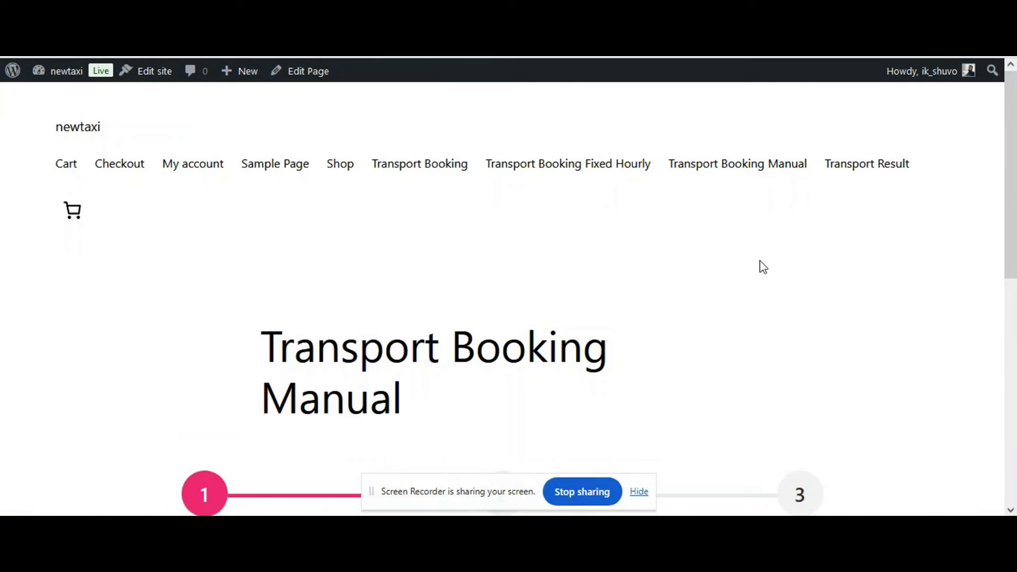
pyautogui.scroll(-10, 763, 267)
pyautogui.click(178, 226)
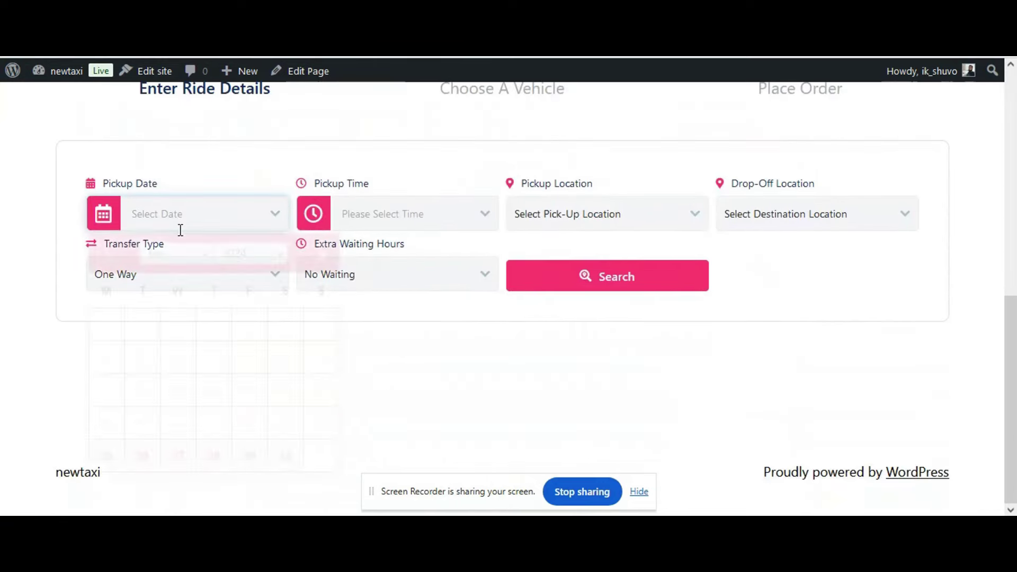
pyautogui.click(143, 456)
pyautogui.click(404, 211)
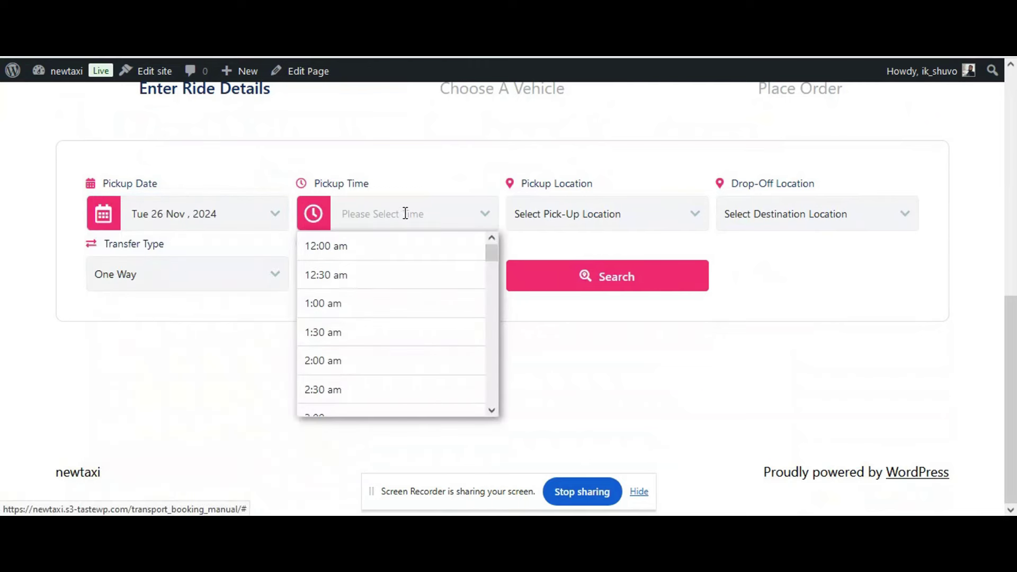
pyautogui.click(366, 256)
# Step: Set the pickup location to Dhaka and the drop-off to Chittagong, keep the transfer One Way, and search for vehicles
pyautogui.click(564, 216)
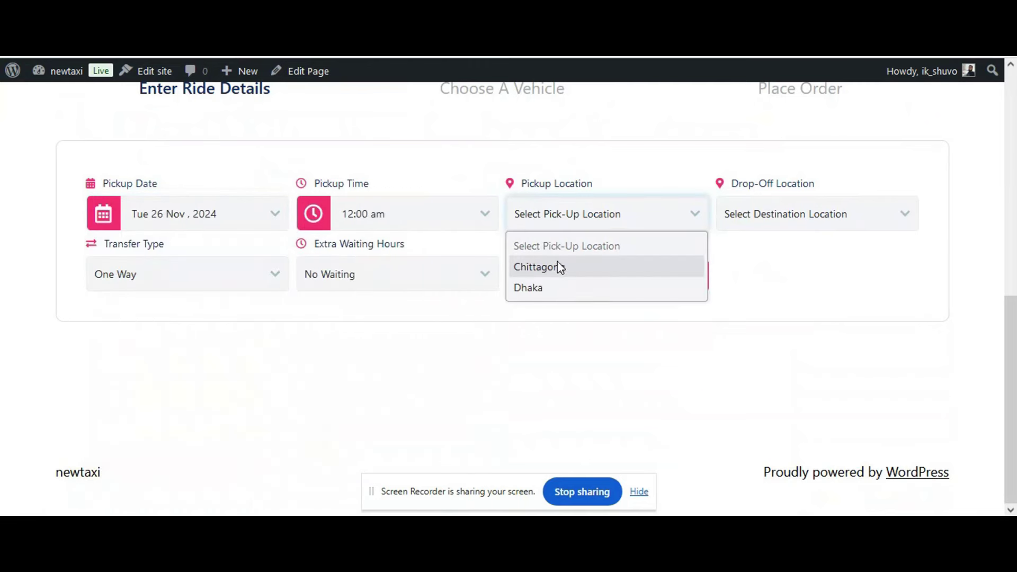
pyautogui.click(547, 288)
pyautogui.click(776, 216)
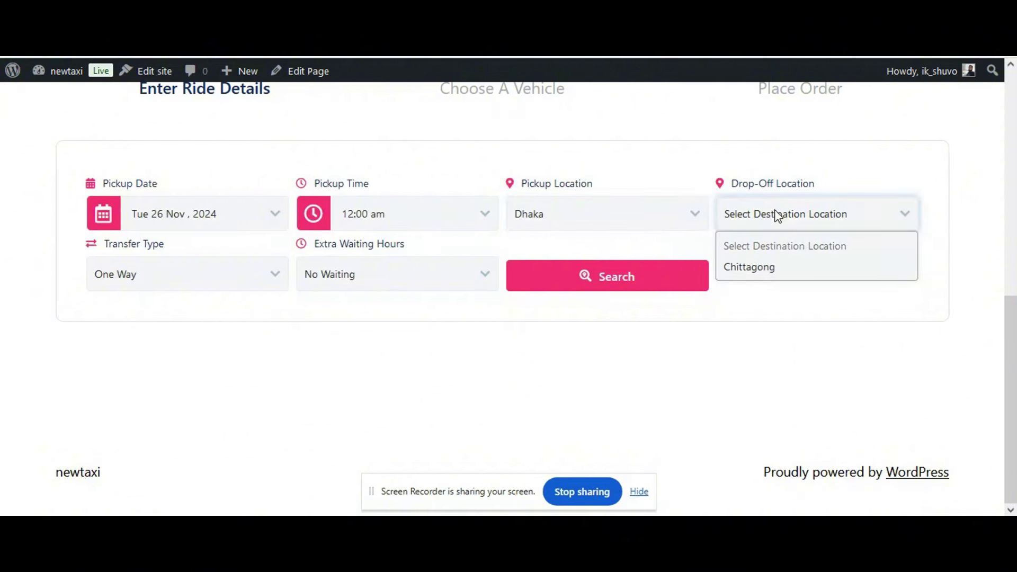
pyautogui.click(777, 265)
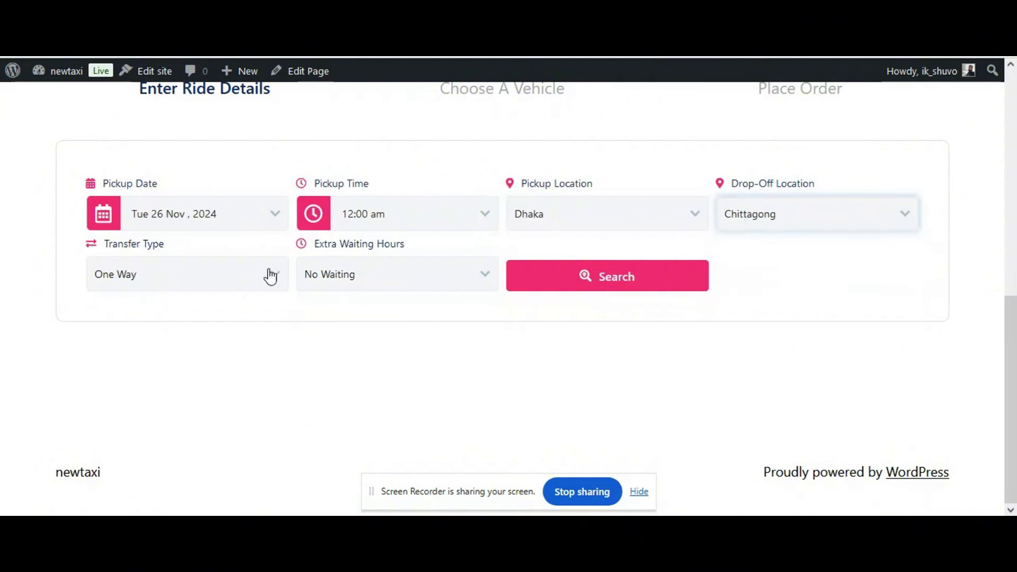
pyautogui.click(180, 282)
pyautogui.click(186, 281)
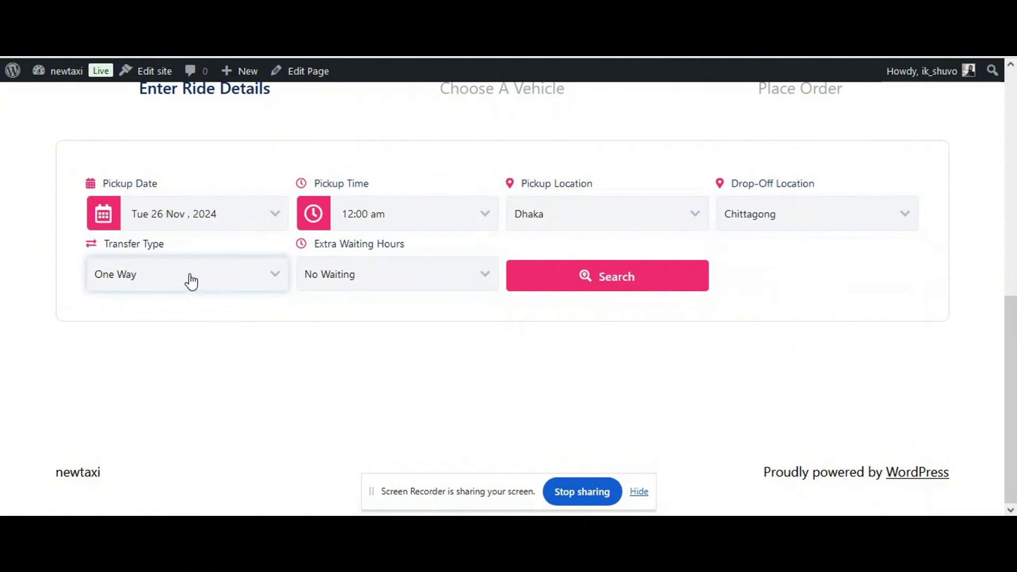
pyautogui.click(602, 270)
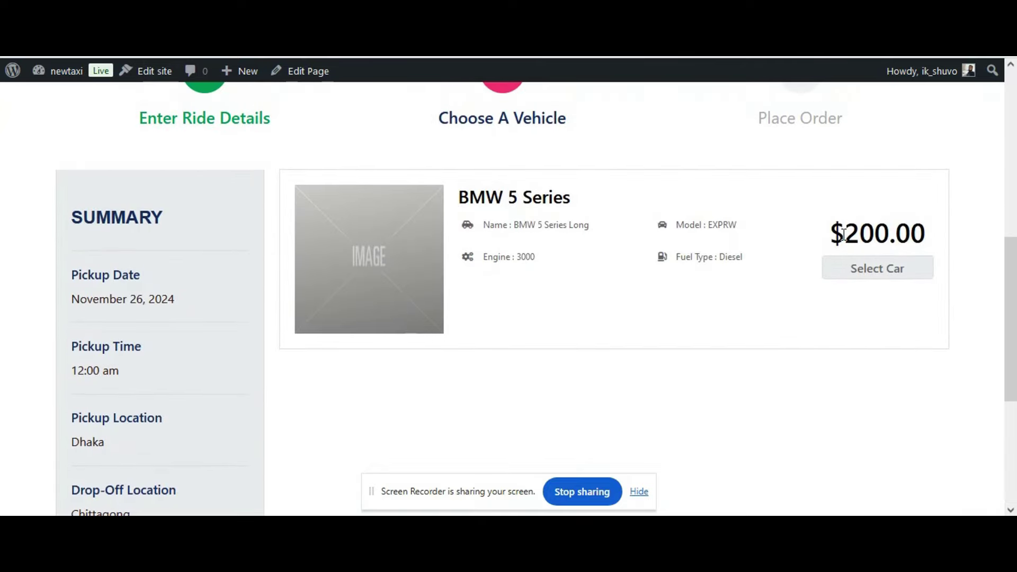
# Step: Review the manual location prices in the BMW 5 Series pricing settings
pyautogui.hotkey('ctrl', 'Tab')
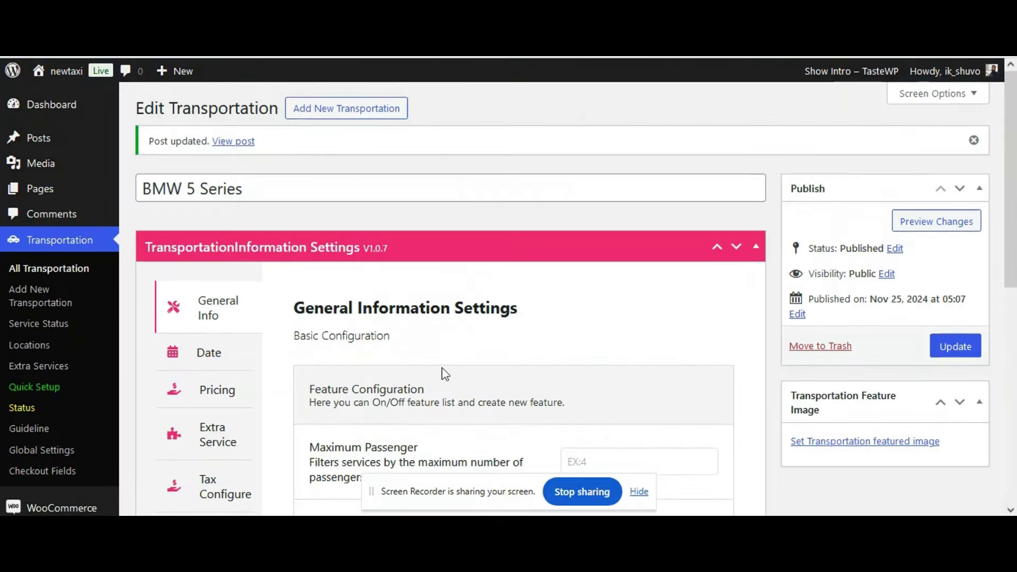
pyautogui.scroll(-8, 443, 370)
pyautogui.scroll(10, 339, 323)
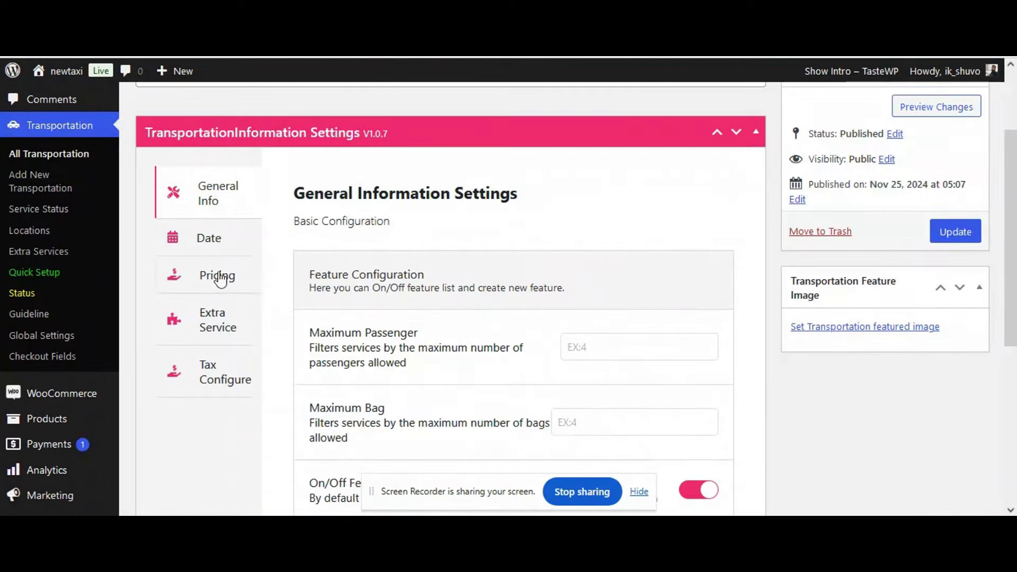
pyautogui.click(228, 276)
pyautogui.scroll(-6, 440, 331)
pyautogui.scroll(-3, 451, 331)
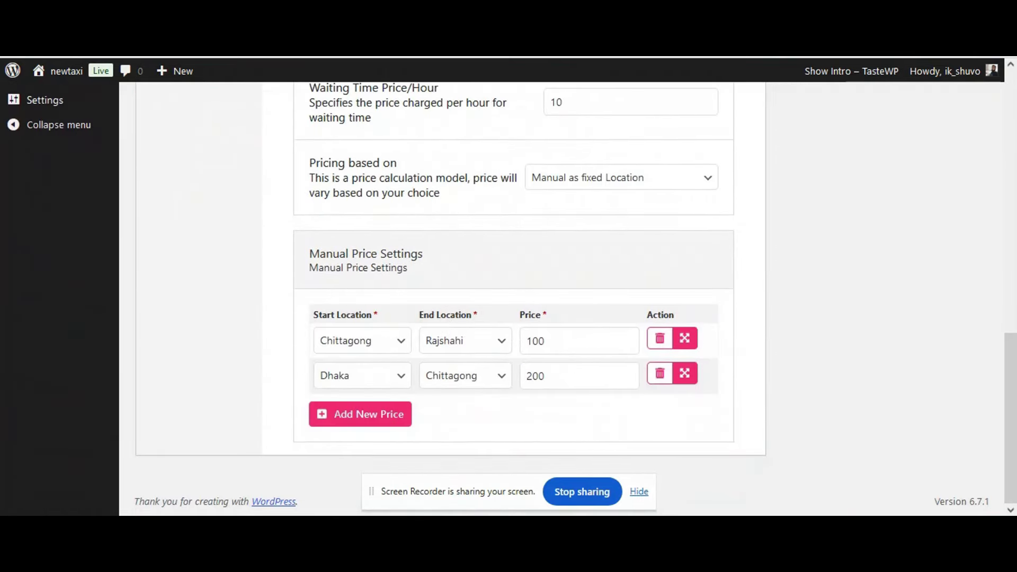
# Step: Go back to the manual booking's ride details, change the transfer type to Return and search again
pyautogui.hotkey('ctrl', 'Tab')
pyautogui.scroll(-5, 222, 323)
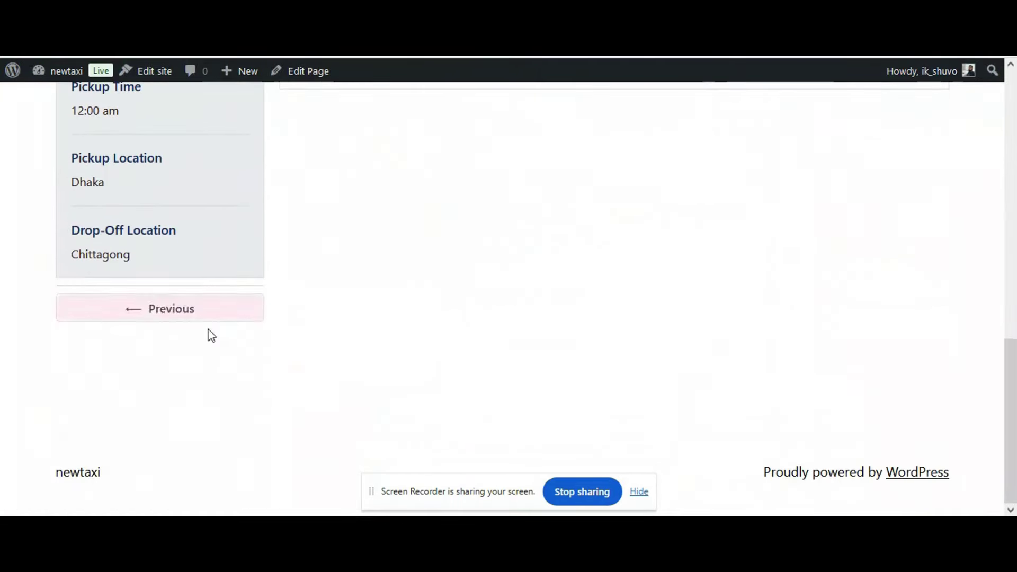
pyautogui.click(159, 310)
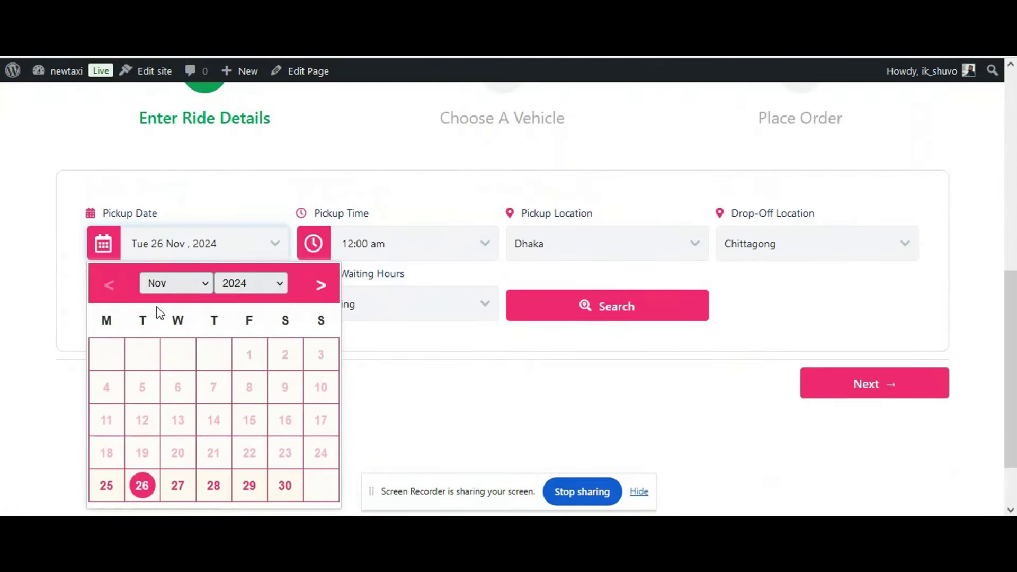
pyautogui.click(16, 306)
pyautogui.click(147, 311)
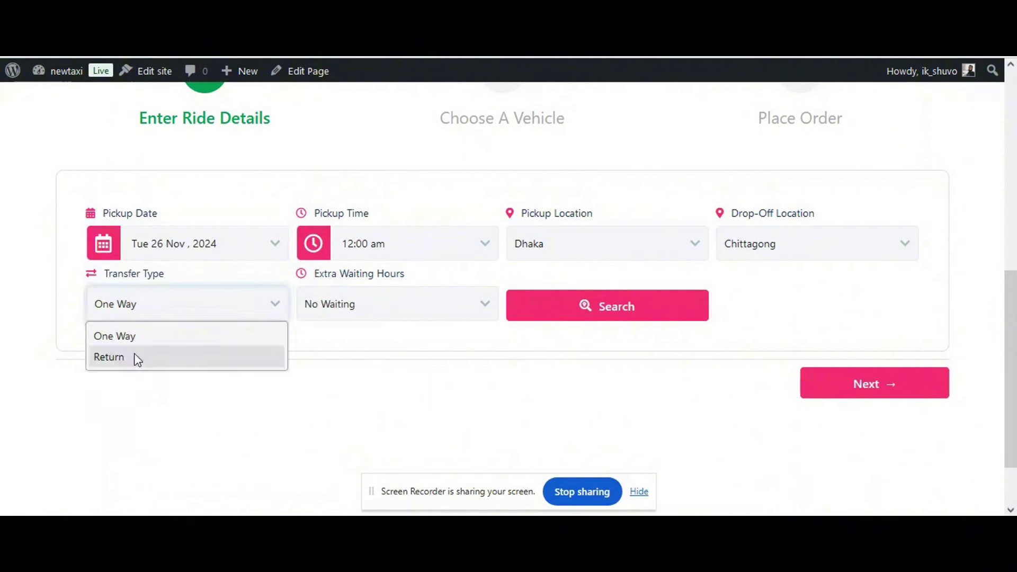
pyautogui.click(136, 356)
pyautogui.click(618, 306)
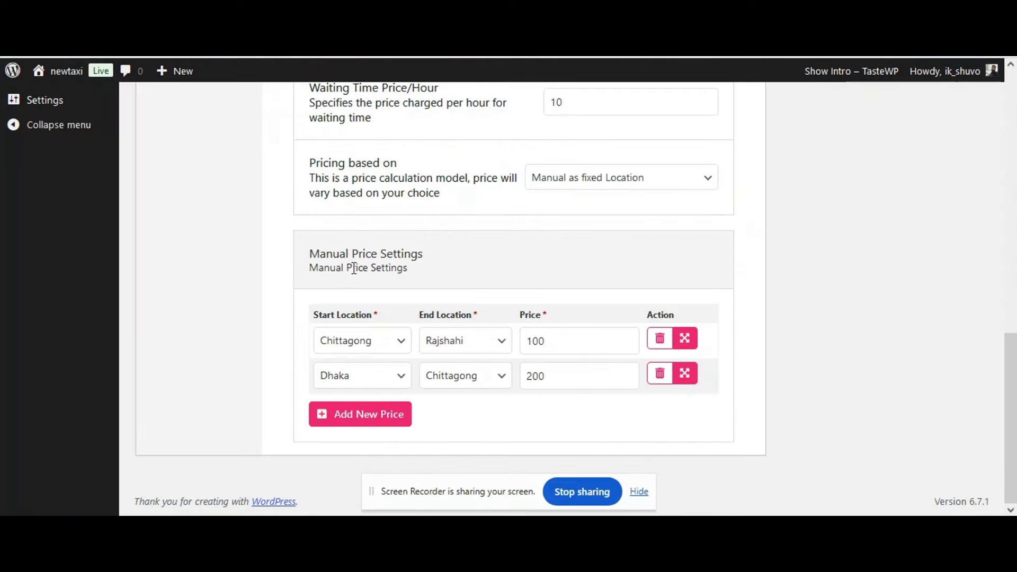
# Step: Clear the BMW 5 Series Return Discount and update the transportation
pyautogui.scroll(10, 341, 272)
pyautogui.scroll(-4, 483, 318)
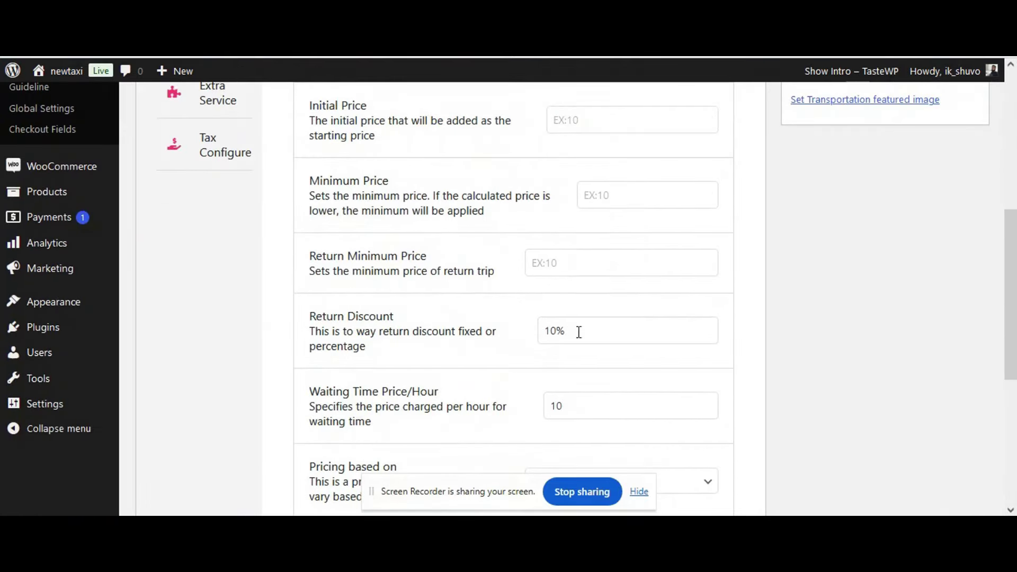
pyautogui.moveTo(578, 329); pyautogui.dragTo(497, 342)
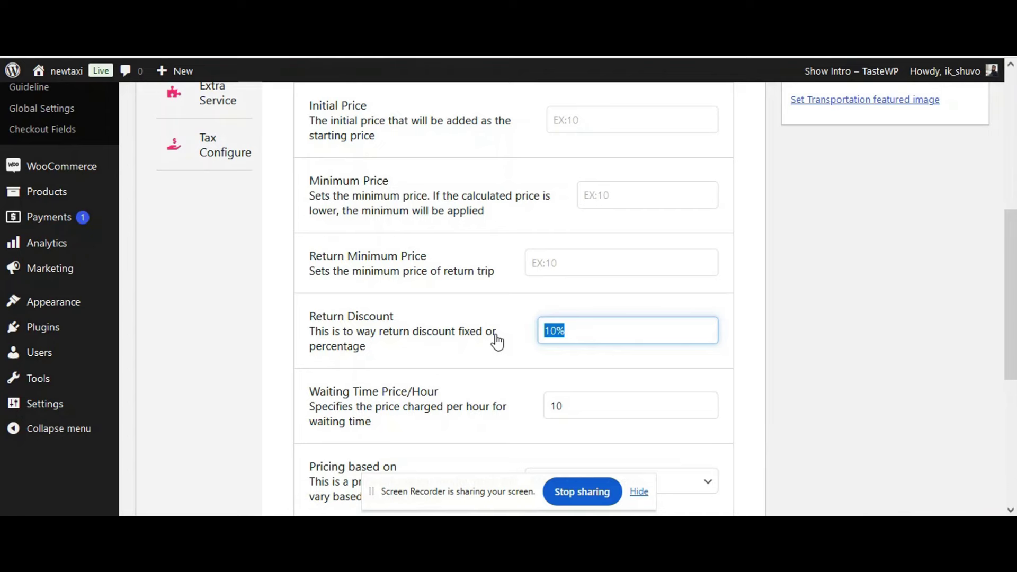
pyautogui.press('BackSpace')
pyautogui.scroll(4, 961, 326)
pyautogui.click(956, 234)
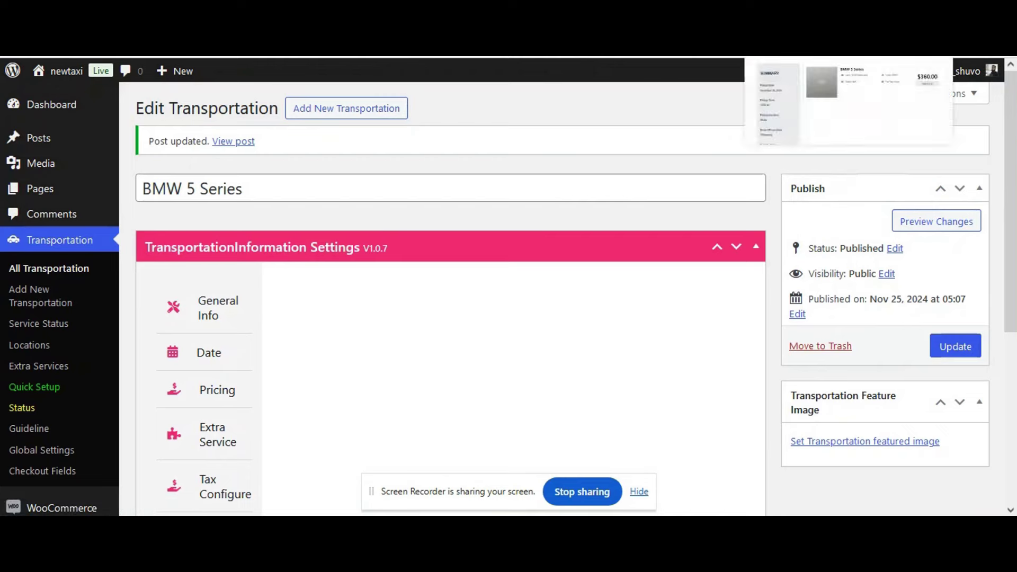
# Step: Repeat the Dhaka to Chittagong return search and check the BMW 5 Series price without the return discount
pyautogui.click(784, 56)
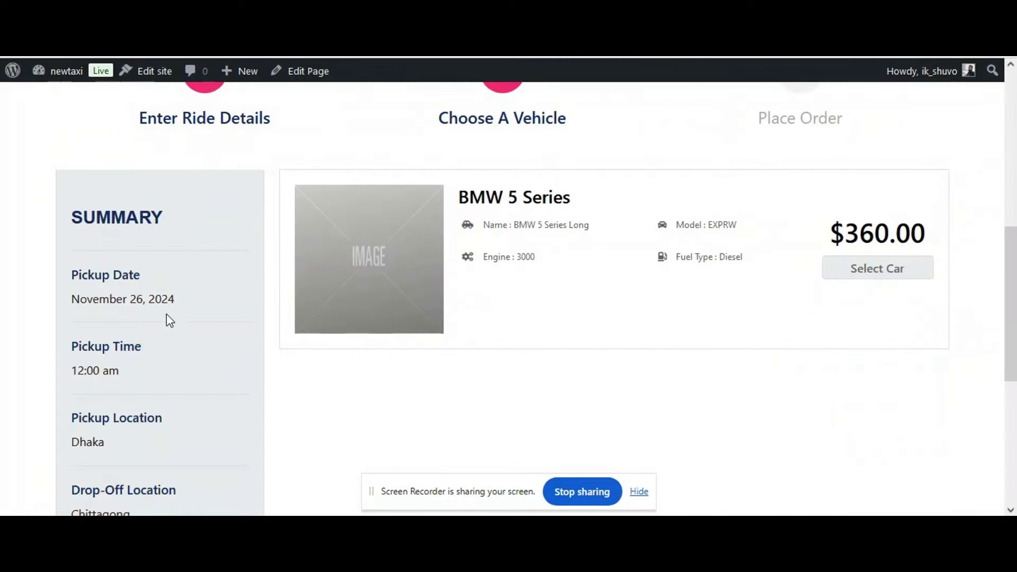
pyautogui.scroll(-5, 166, 318)
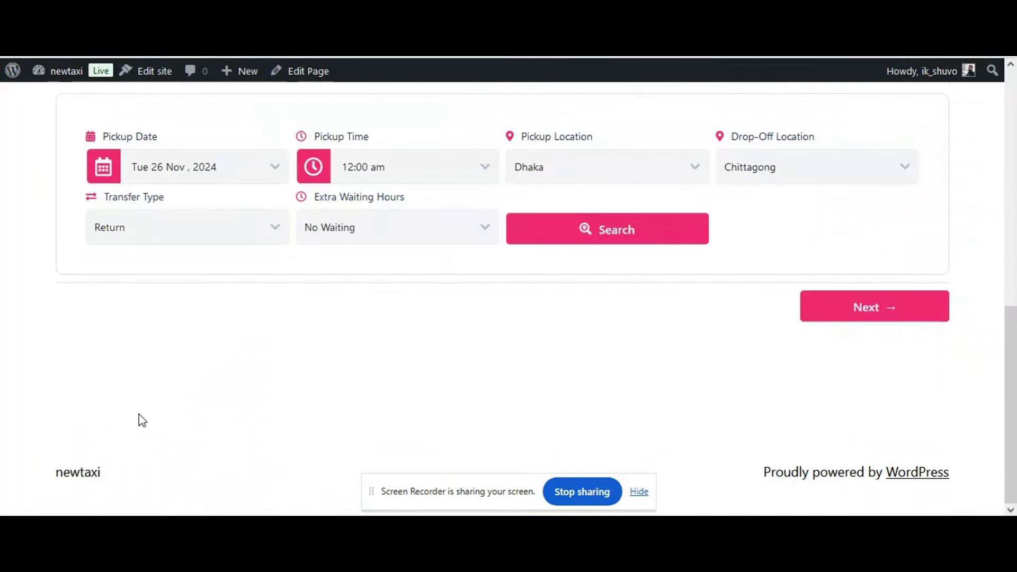
pyautogui.scroll(2, 593, 257)
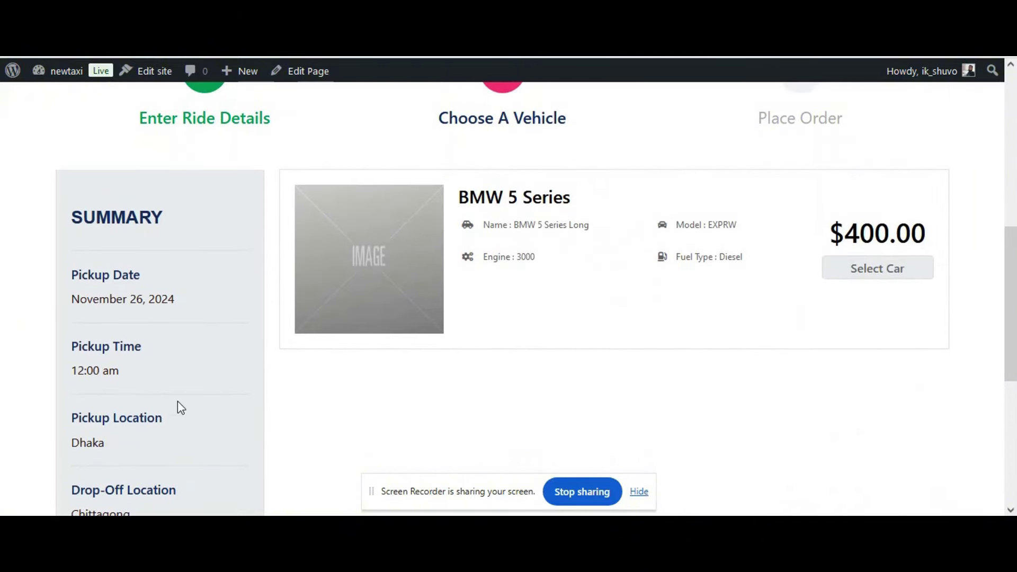
pyautogui.scroll(-4, 179, 404)
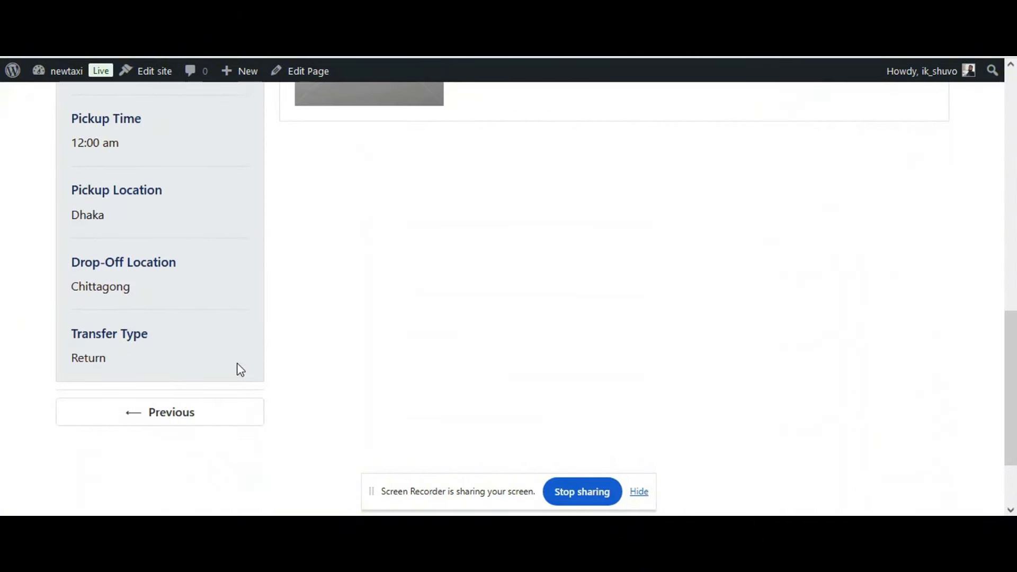
pyautogui.scroll(4, 633, 311)
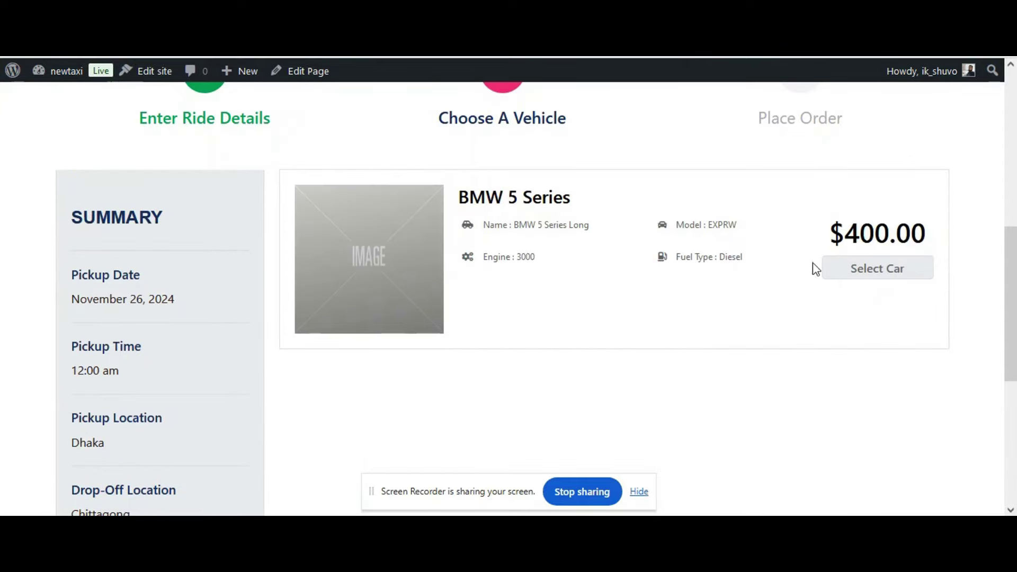
# Step: Add extra waiting hours to the Dhaka to Chittagong return ride, search again and check the BMW 5 Series price
pyautogui.scroll(-3, 237, 364)
pyautogui.scroll(-3, 191, 442)
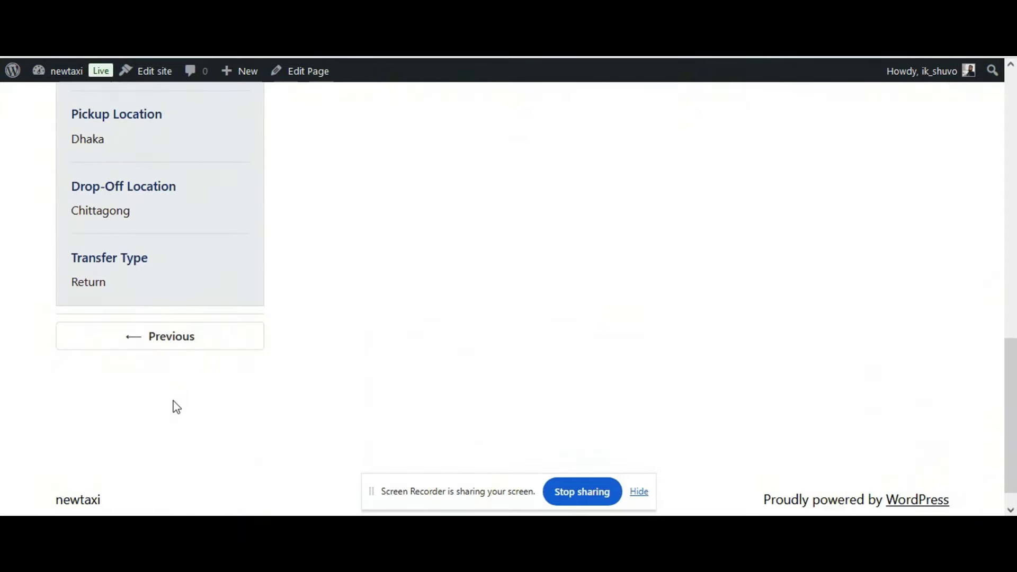
pyautogui.click(160, 347)
pyautogui.scroll(2, 427, 326)
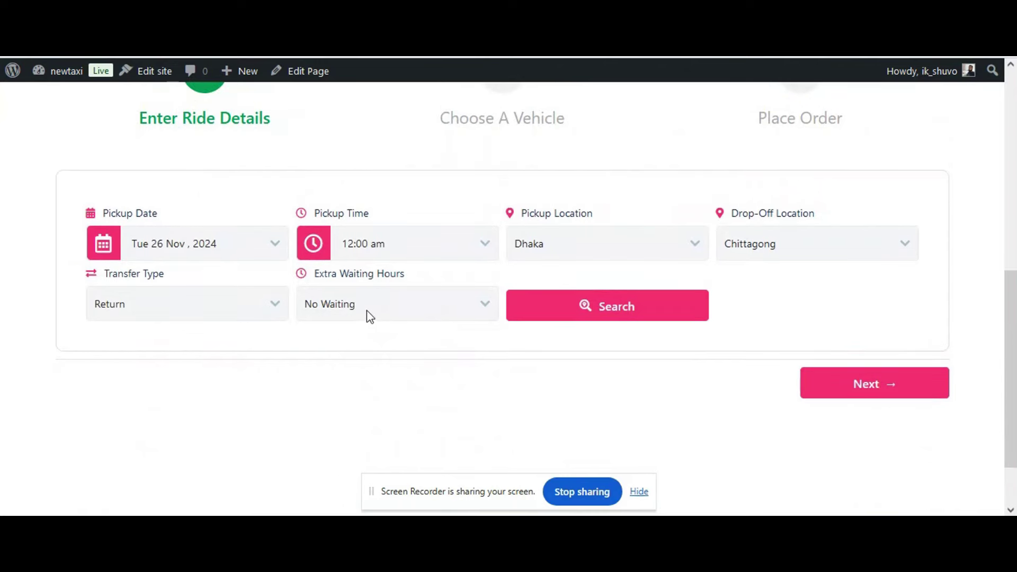
pyautogui.click(368, 315)
pyautogui.click(344, 376)
pyautogui.click(625, 309)
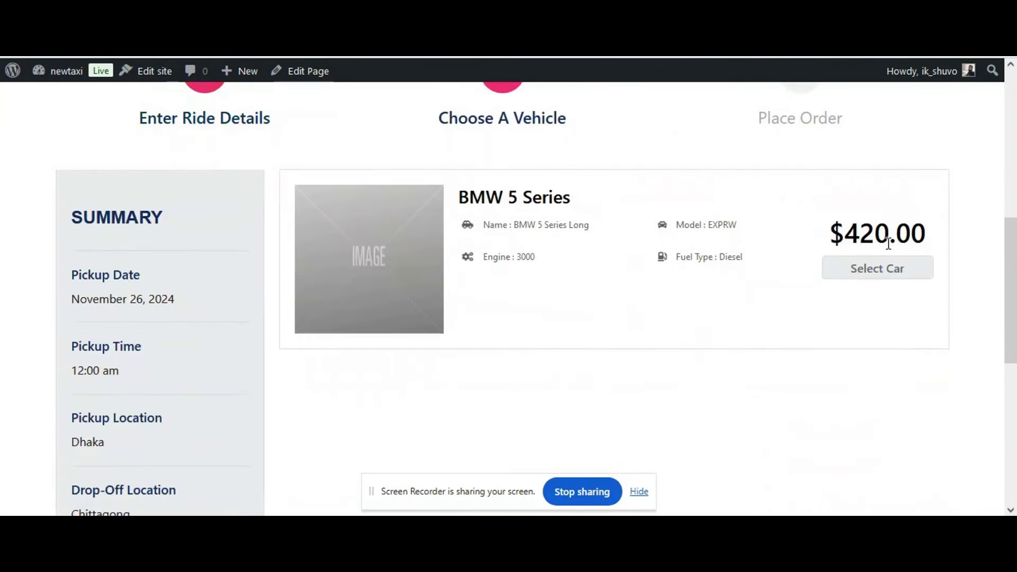
pyautogui.scroll(-4, 399, 377)
pyautogui.scroll(4, 398, 377)
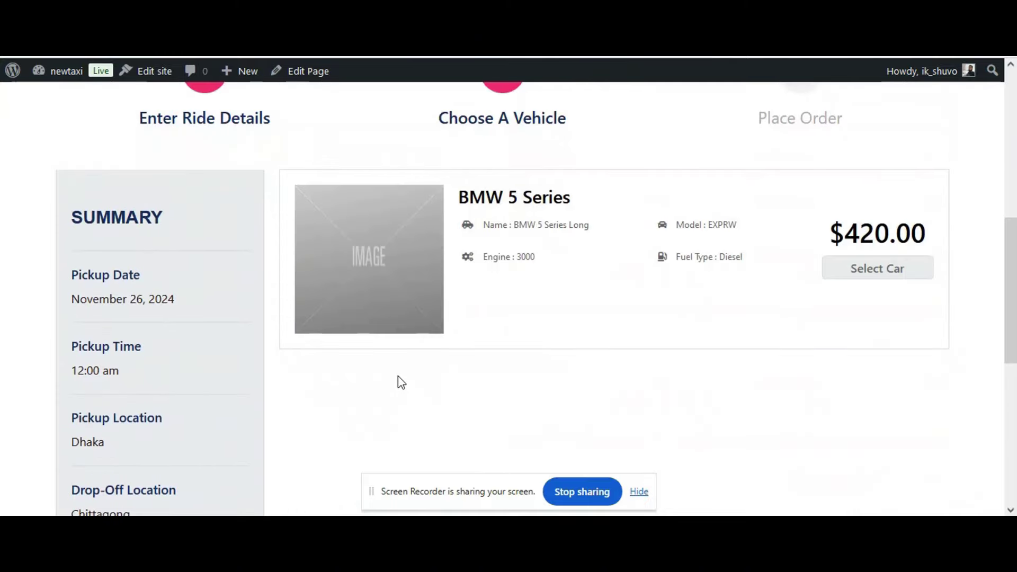
# Step: Change the BMW 5 Series pricing model to Fixed Hourly and update the transportation
pyautogui.hotkey('ctrl', 'Tab')
pyautogui.scroll(-8, 626, 381)
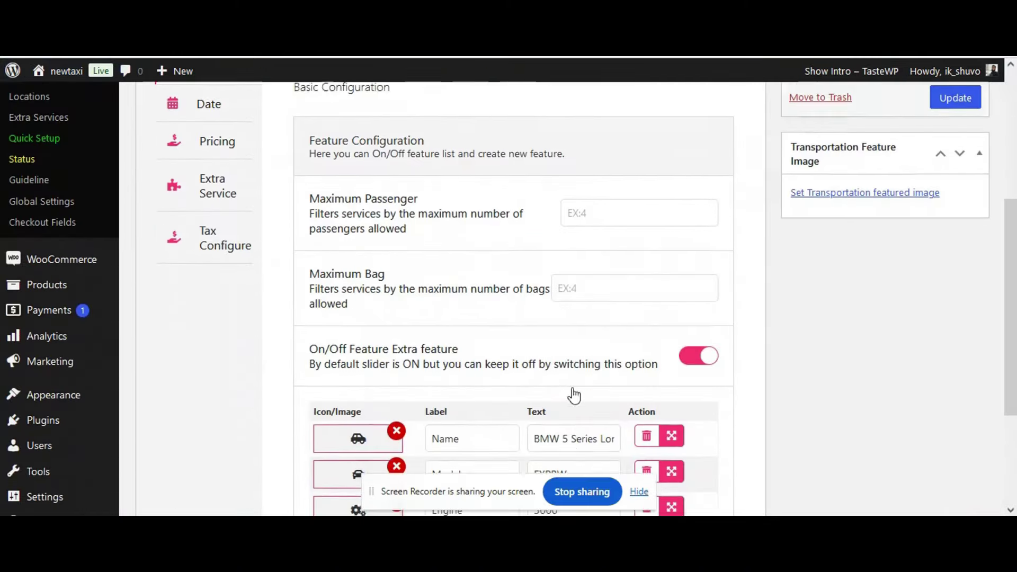
pyautogui.scroll(5, 572, 386)
pyautogui.click(228, 279)
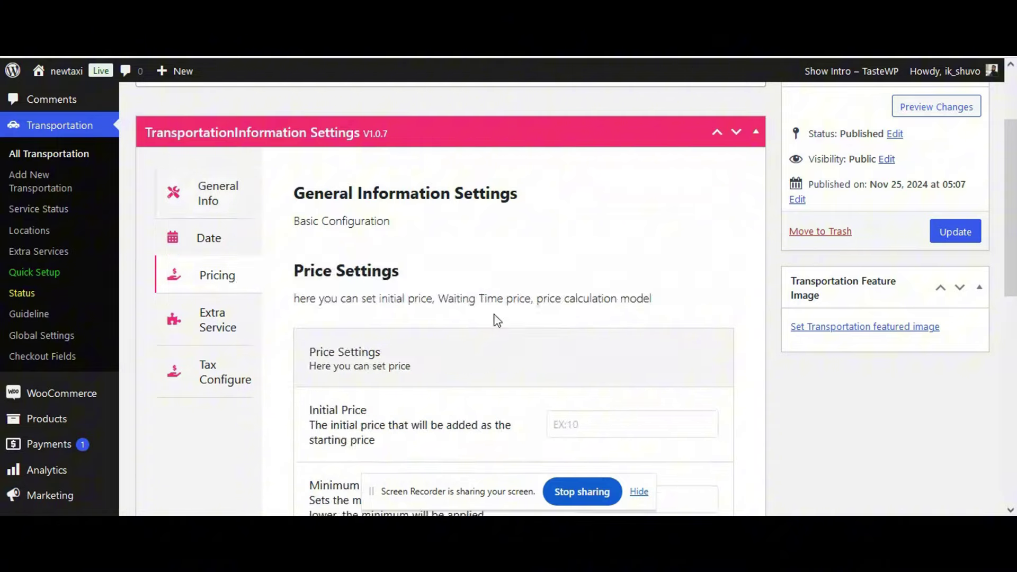
pyautogui.scroll(-10, 622, 325)
pyautogui.click(625, 184)
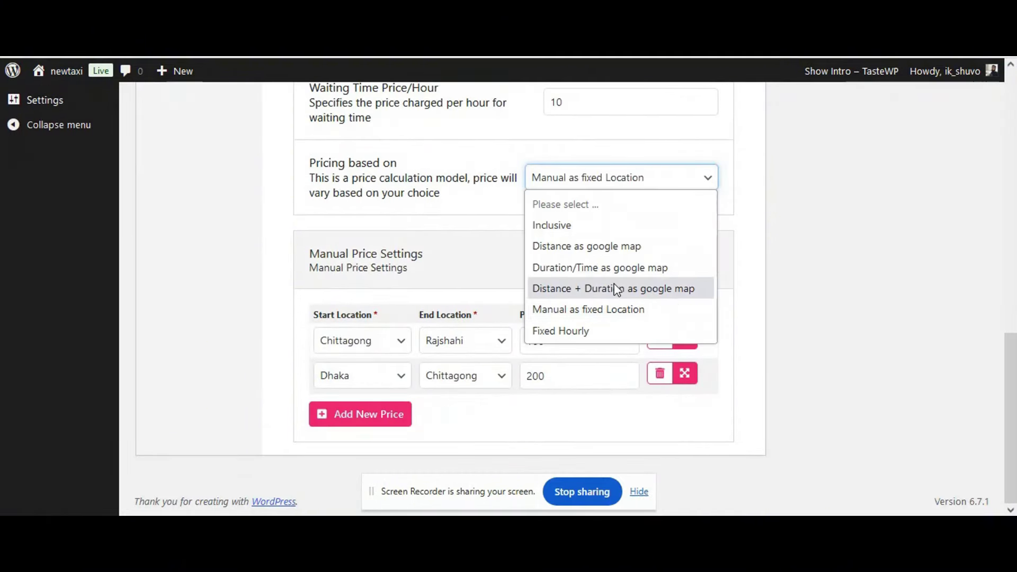
pyautogui.click(563, 331)
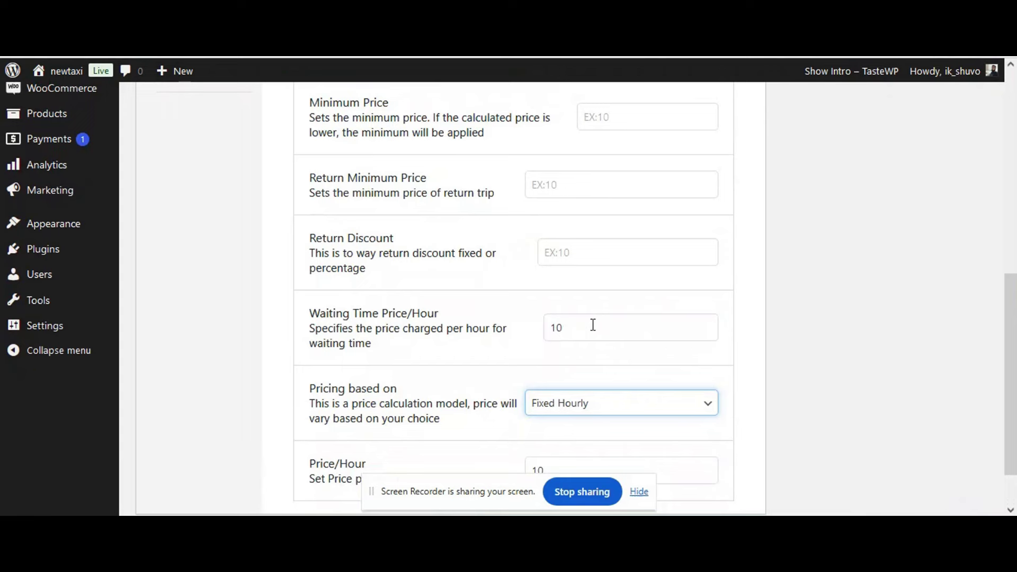
pyautogui.scroll(-2, 592, 325)
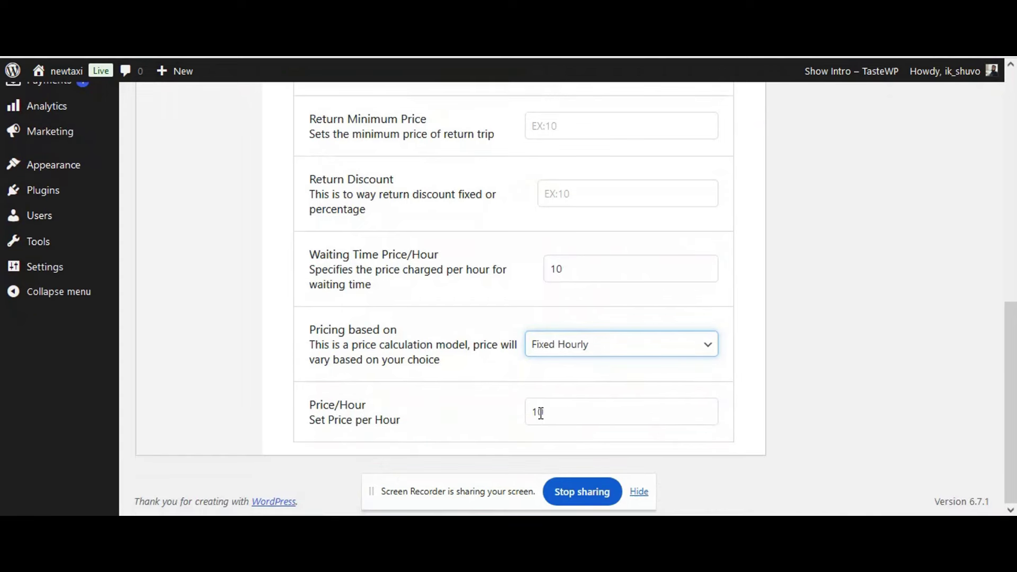
pyautogui.scroll(8, 707, 353)
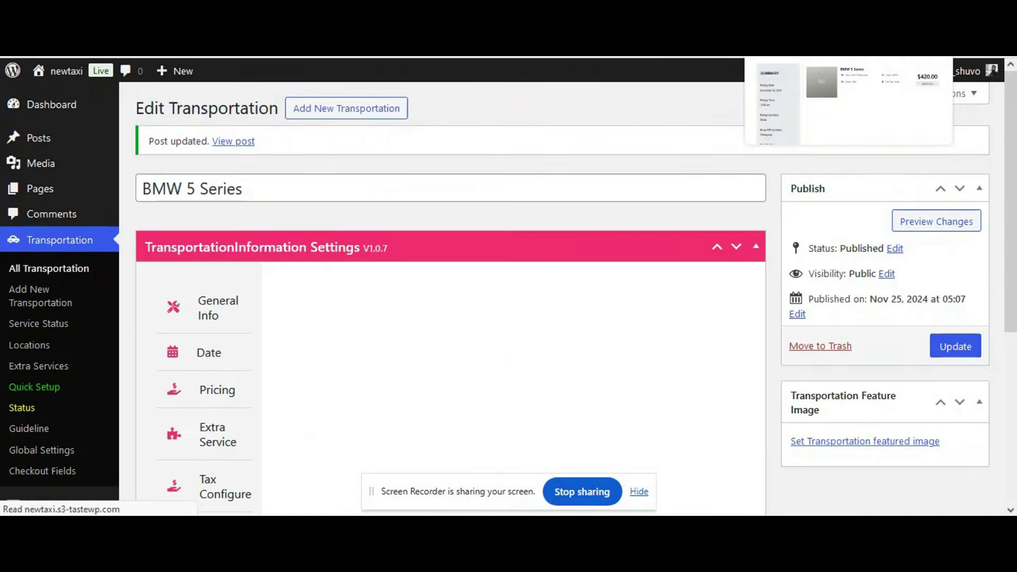
# Step: Open the Transport Booking Fixed Hourly page and set the pickup to Mon 25 Nov, 2024 at 12:30 pm
pyautogui.click(783, 49)
pyautogui.scroll(7, 731, 296)
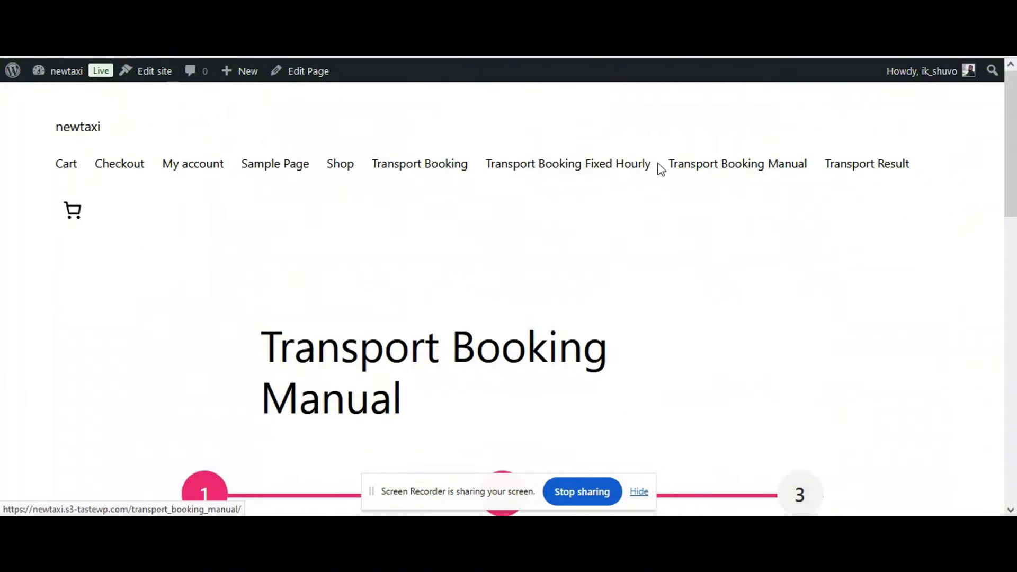
pyautogui.click(589, 167)
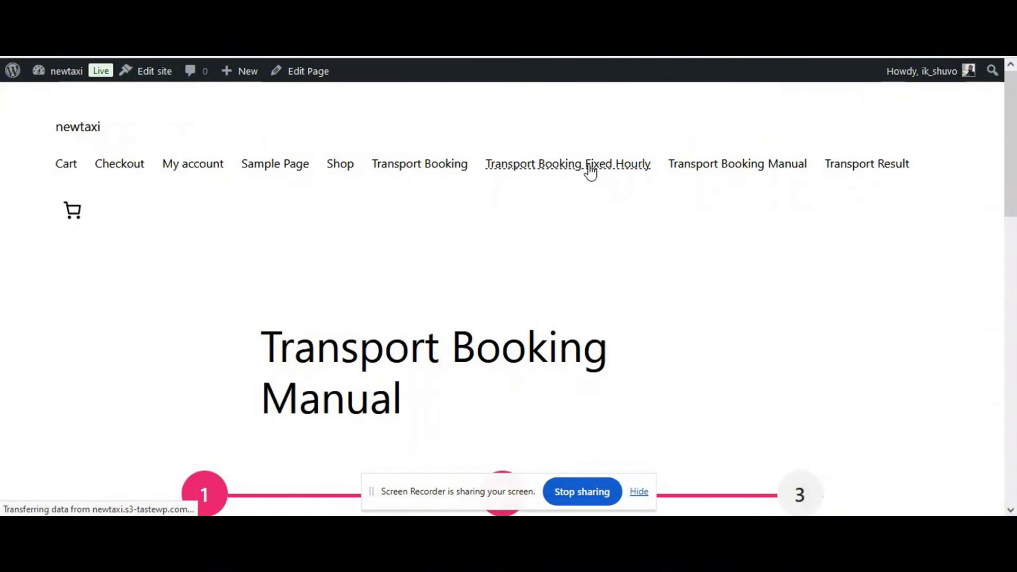
pyautogui.scroll(-6, 606, 213)
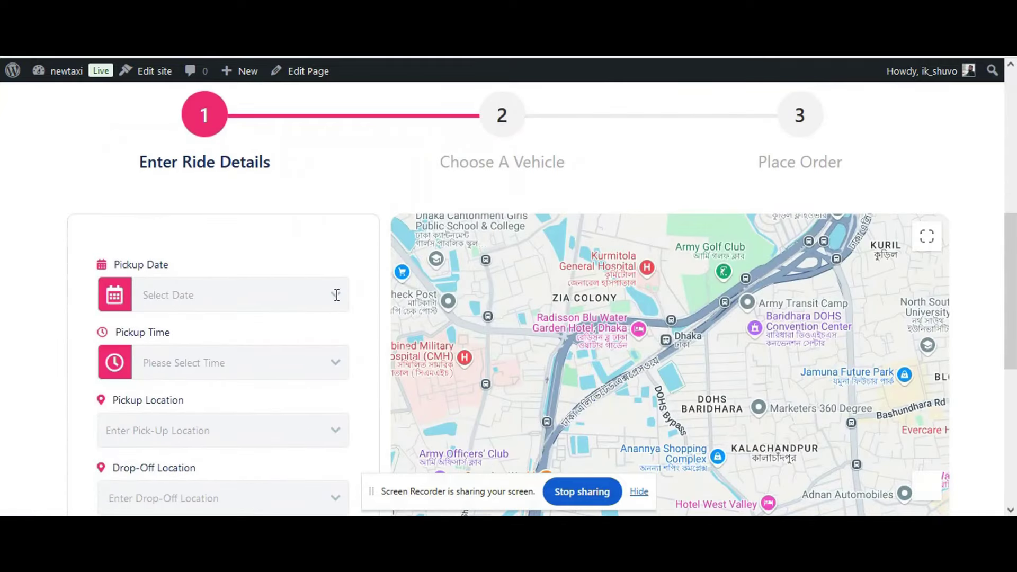
pyautogui.click(220, 295)
pyautogui.click(134, 256)
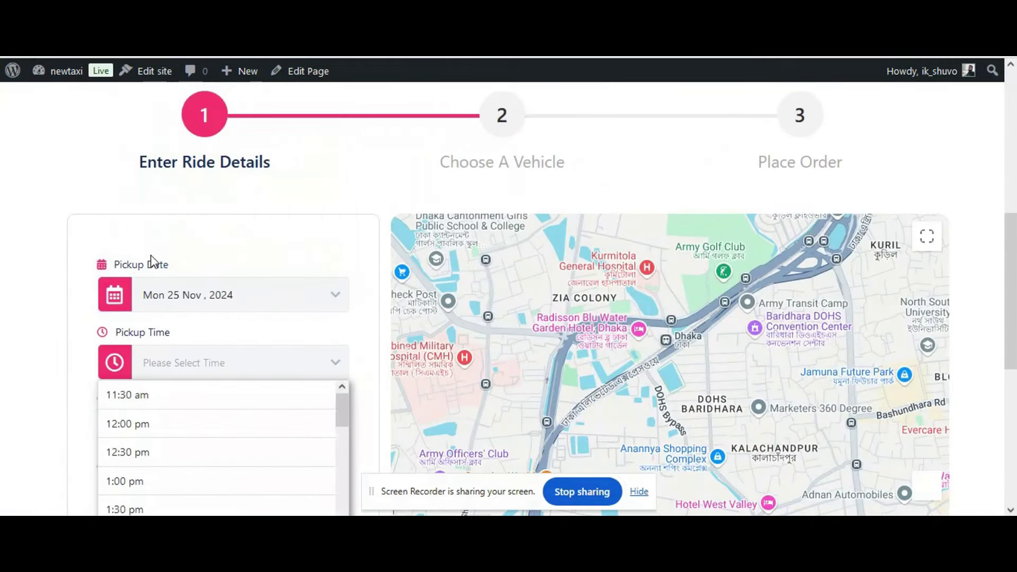
pyautogui.scroll(-4, 211, 326)
pyautogui.click(172, 228)
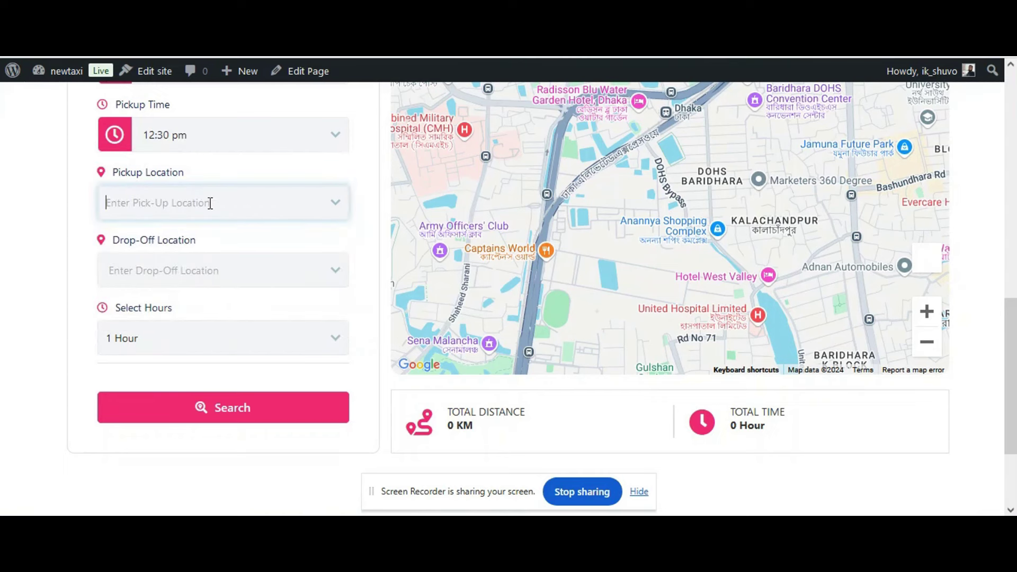
# Step: Set the pickup location to Dhaka University, Nilkhet Road and the drop-off location to Rajshahi Medical College Hospital
pyautogui.write('dhka')
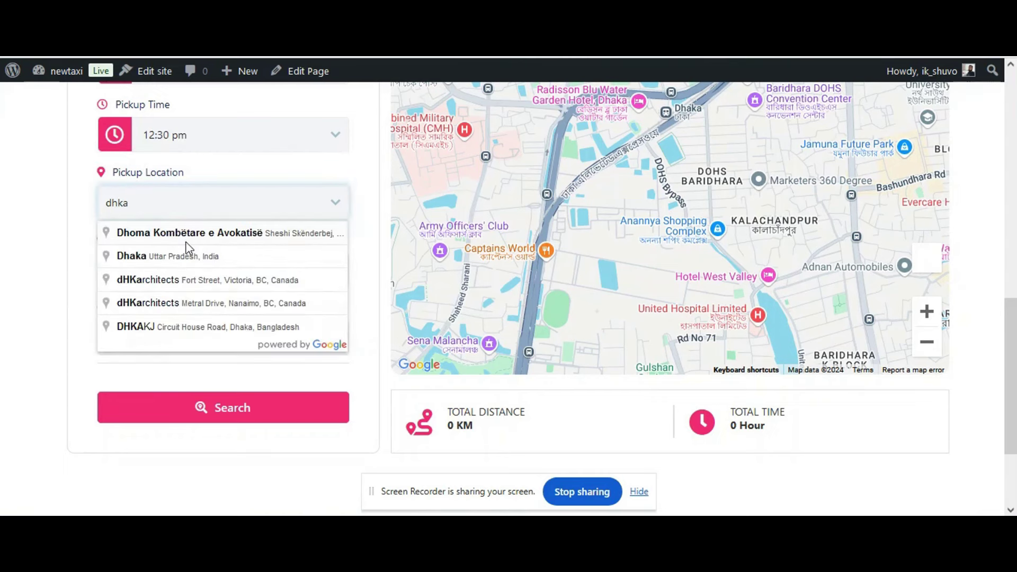
pyautogui.press('BackSpace')
pyautogui.press('BackSpace')
pyautogui.write('a')
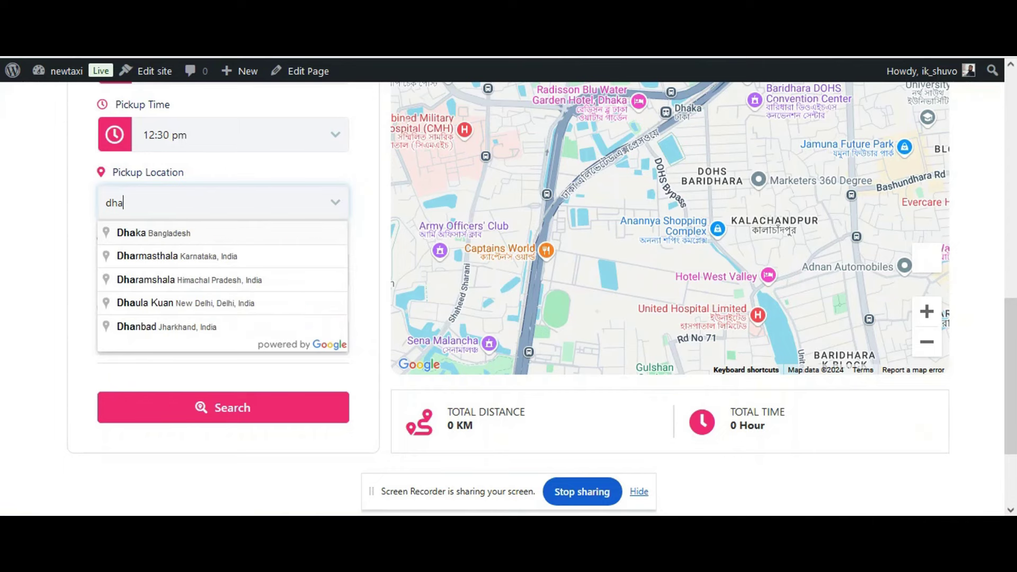
pyautogui.click(207, 264)
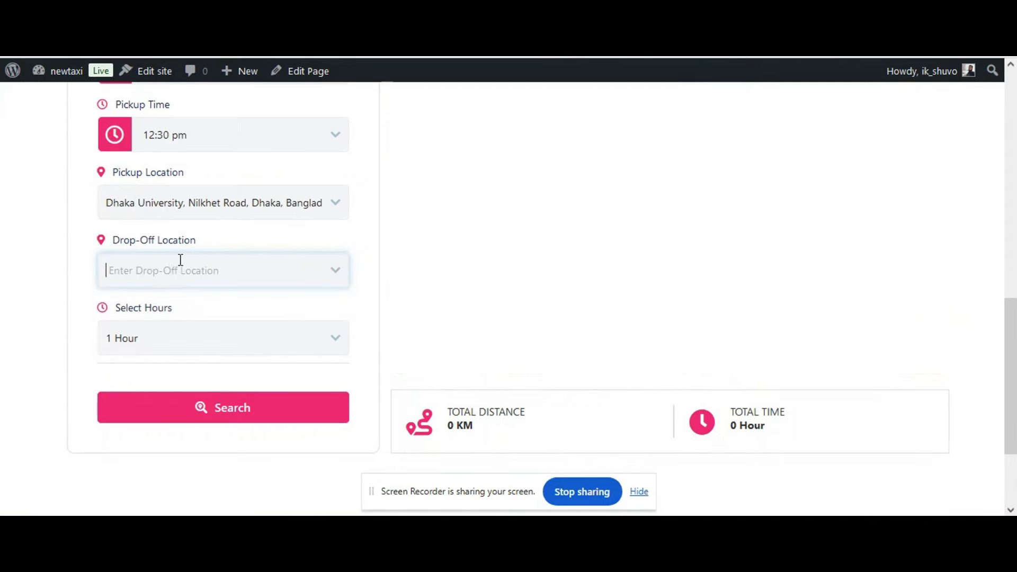
pyautogui.write('Rajs')
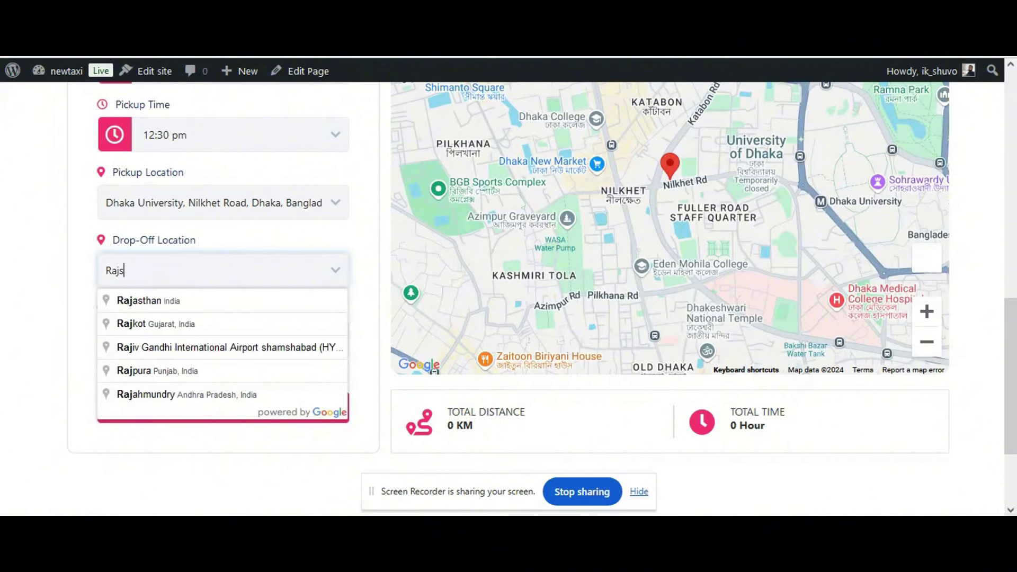
pyautogui.write('hahi')
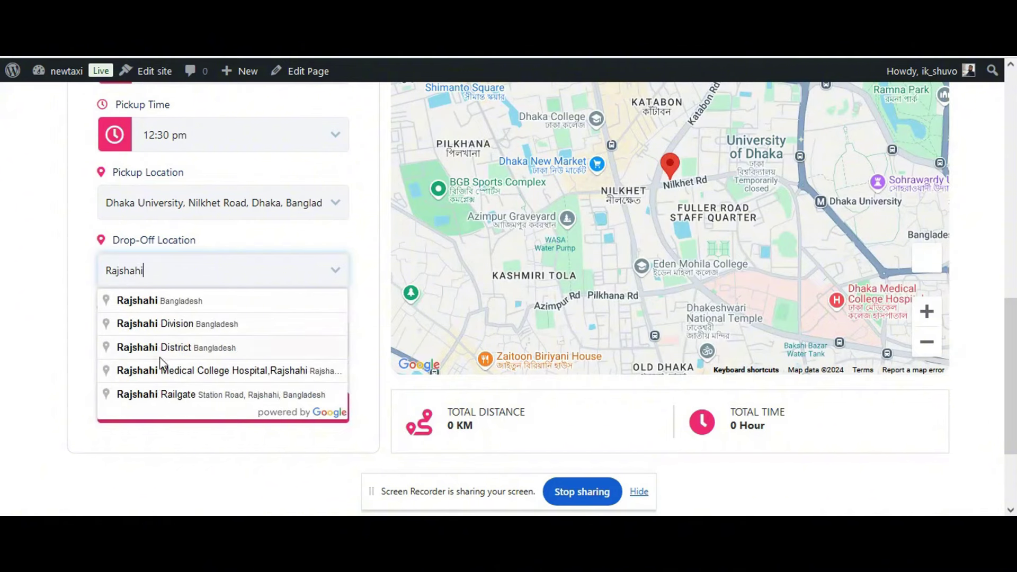
pyautogui.click(175, 370)
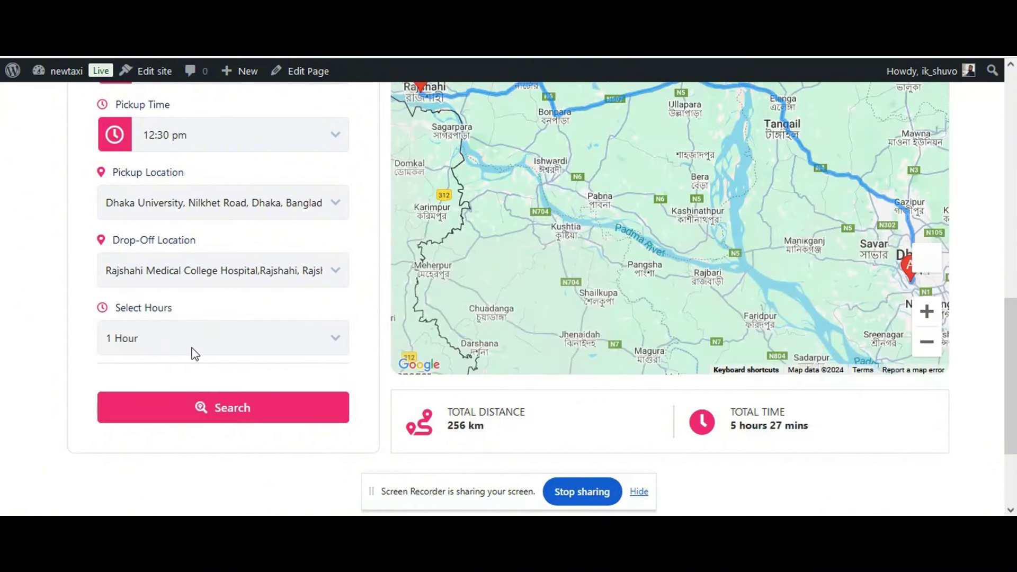
# Step: Set the fixed hourly booking's duration to 6 Hours
pyautogui.click(241, 345)
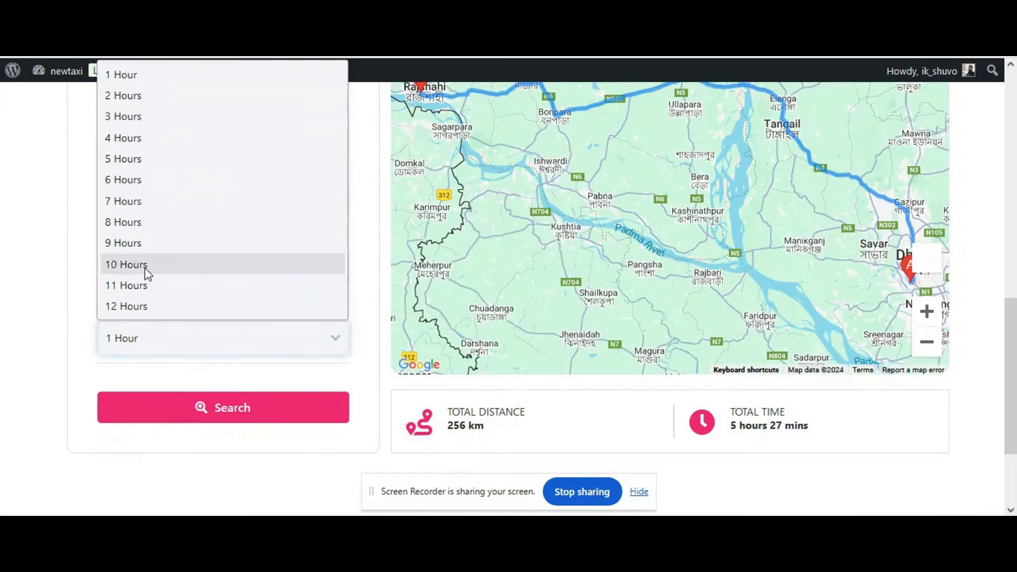
pyautogui.click(35, 272)
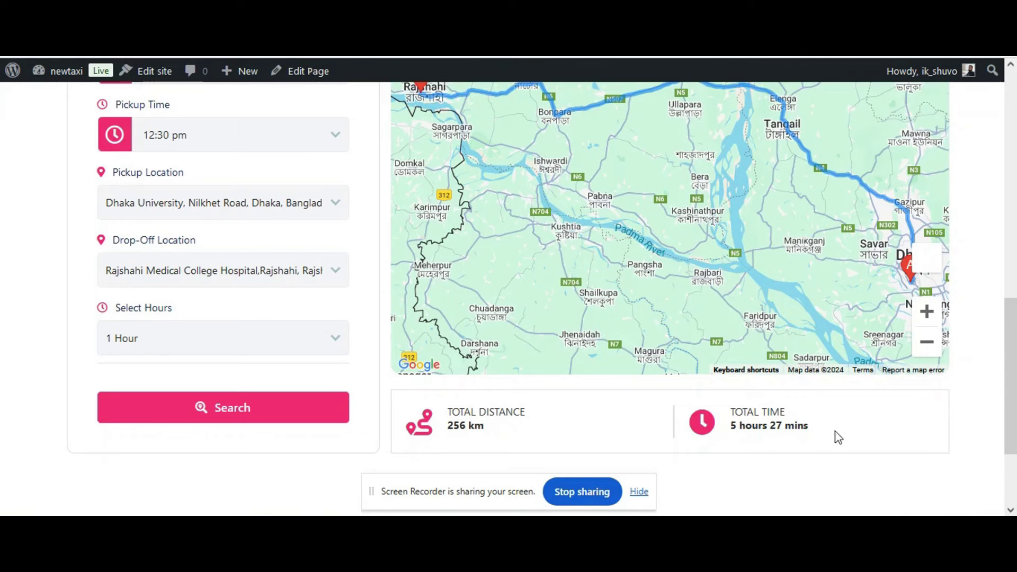
pyautogui.click(197, 338)
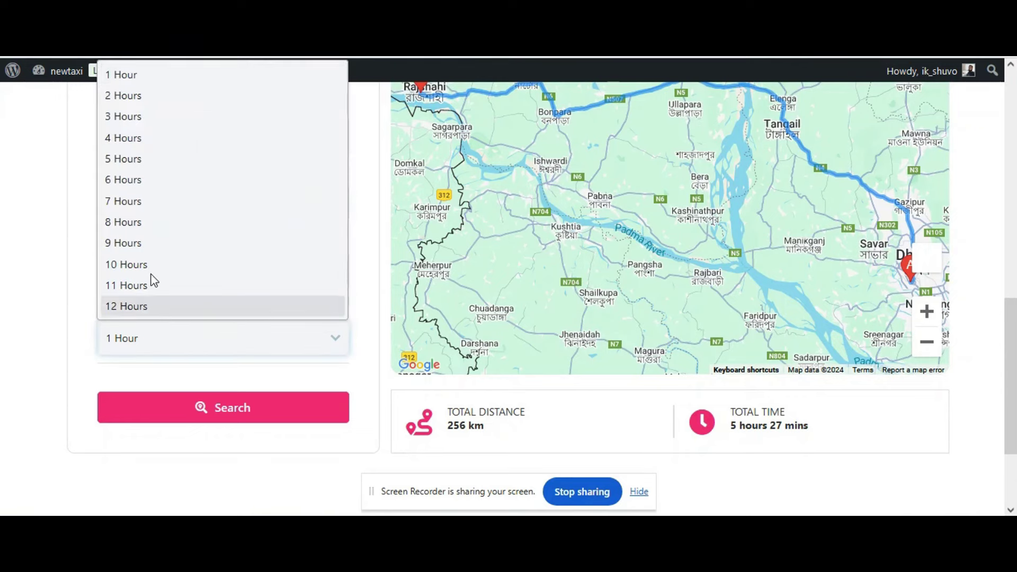
pyautogui.click(117, 183)
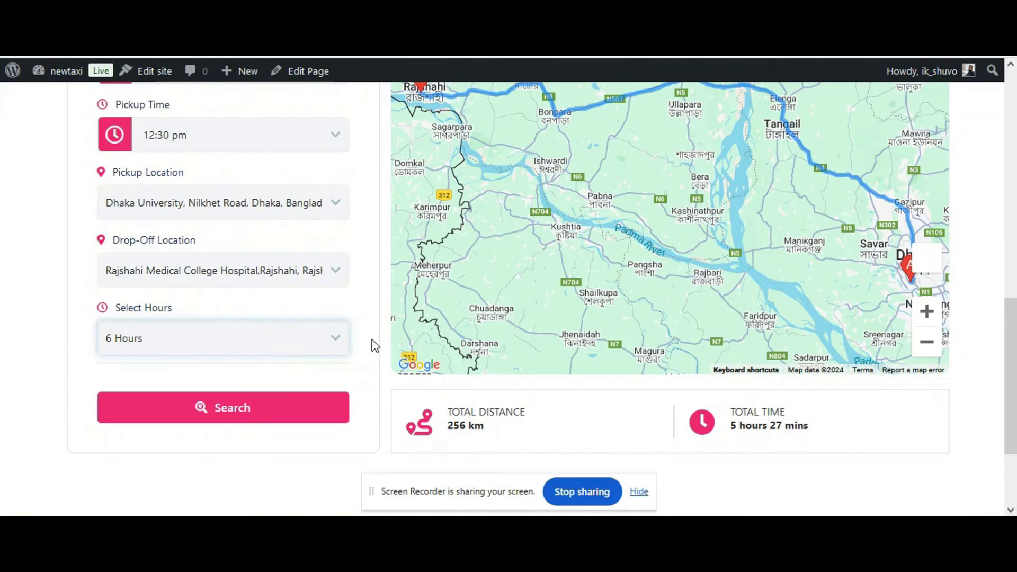
pyautogui.scroll(-3, 369, 345)
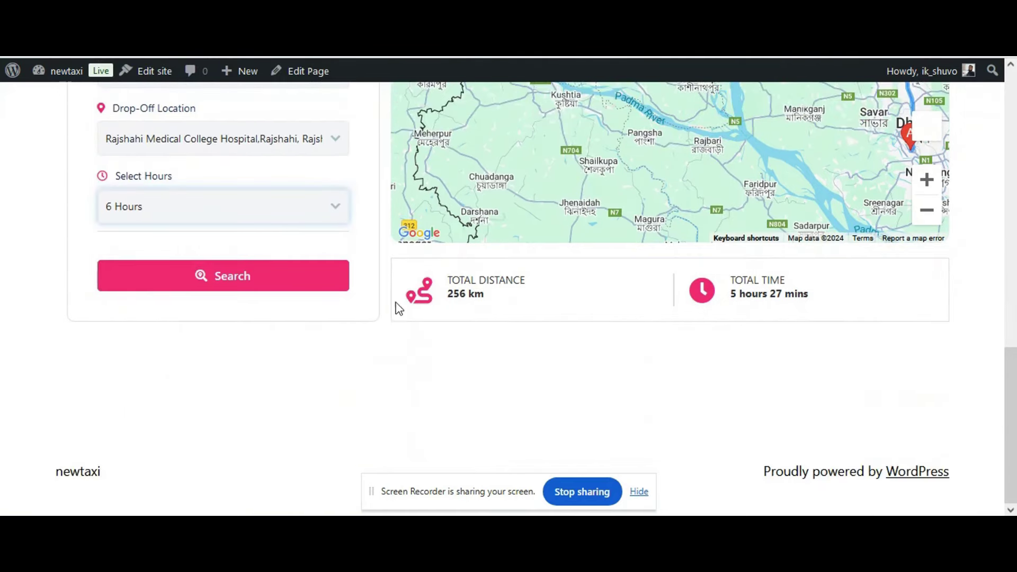
pyautogui.scroll(3, 247, 295)
# Step: Set the booking duration to 10 Hours, search for vehicles and check the BMW 5 Series price
pyautogui.click(231, 361)
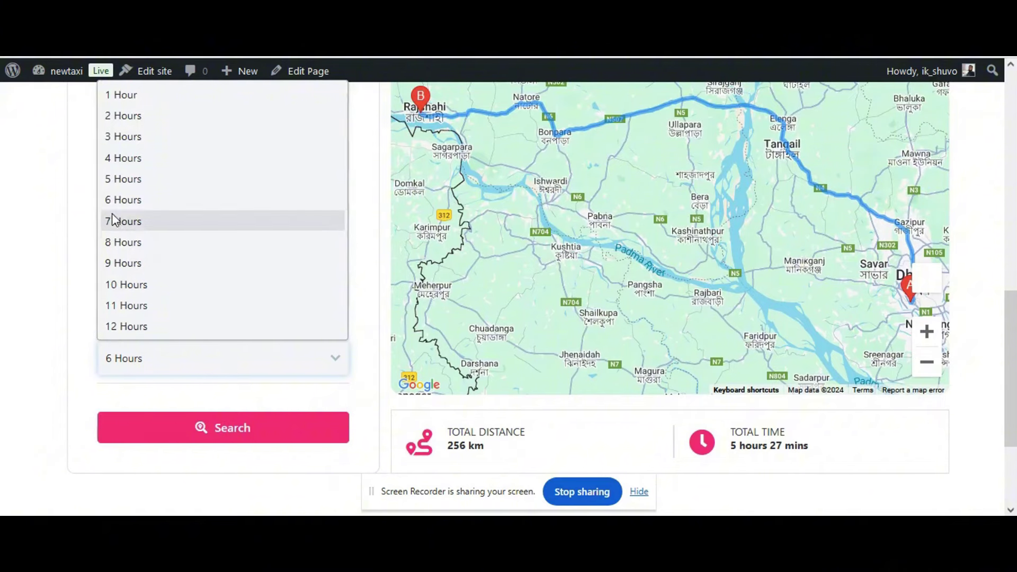
pyautogui.click(128, 281)
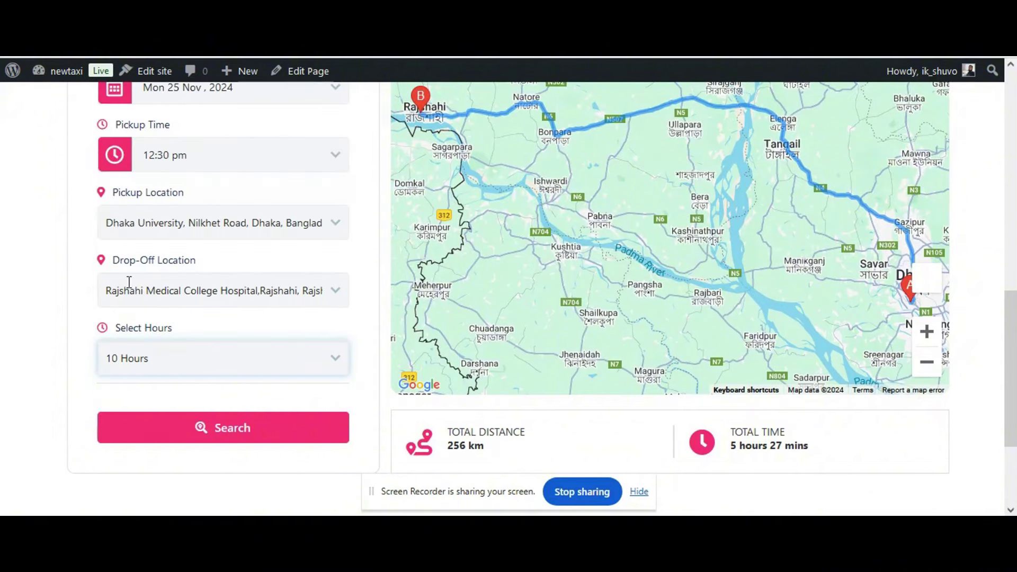
pyautogui.click(241, 426)
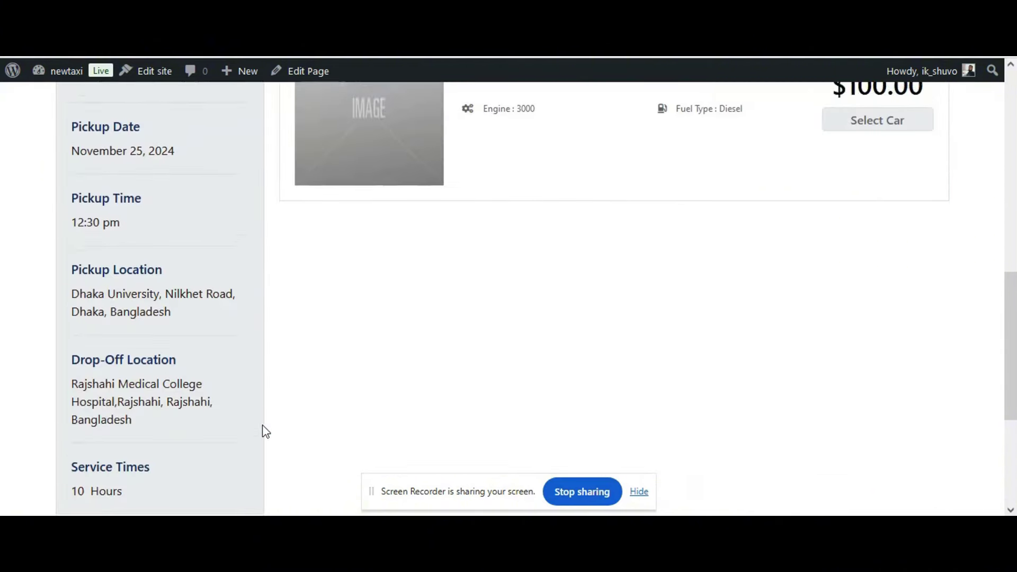
pyautogui.scroll(3, 736, 304)
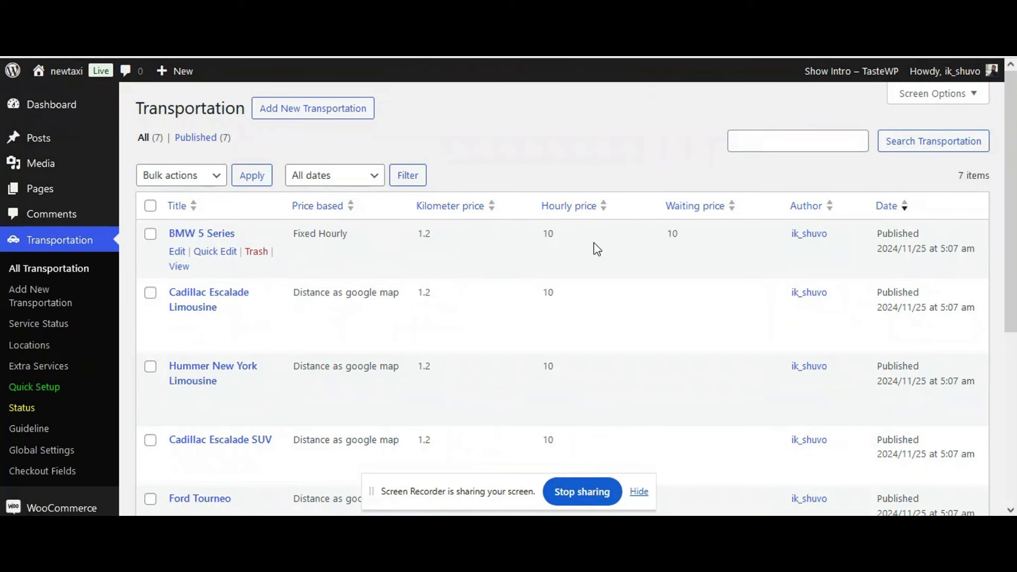
# Step: Review the pricing models and hourly prices of the vehicles in the Transportation list
pyautogui.scroll(-3, 529, 257)
pyautogui.scroll(3, 413, 249)
pyautogui.scroll(-5, 339, 318)
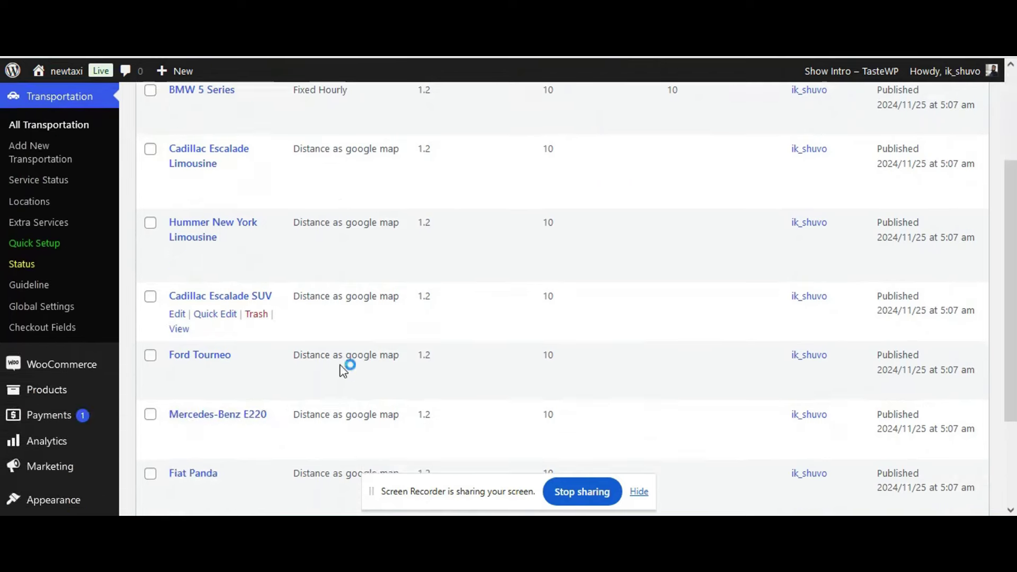
pyautogui.scroll(5, 601, 205)
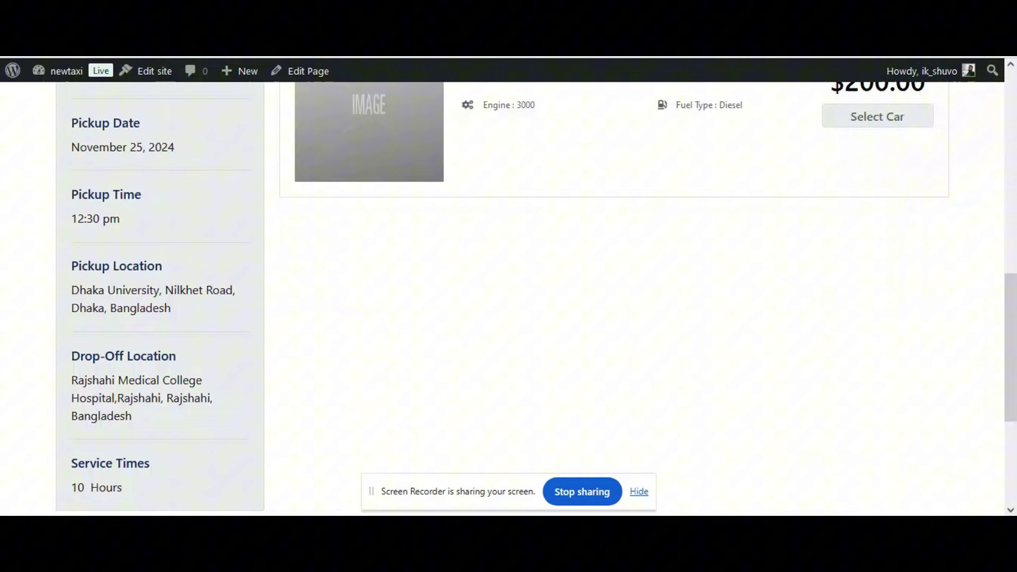
# Step: Check the BMW 5 Series price for the 10-hour fixed hourly booking again and return to the Transportation list
pyautogui.scroll(6, 699, 188)
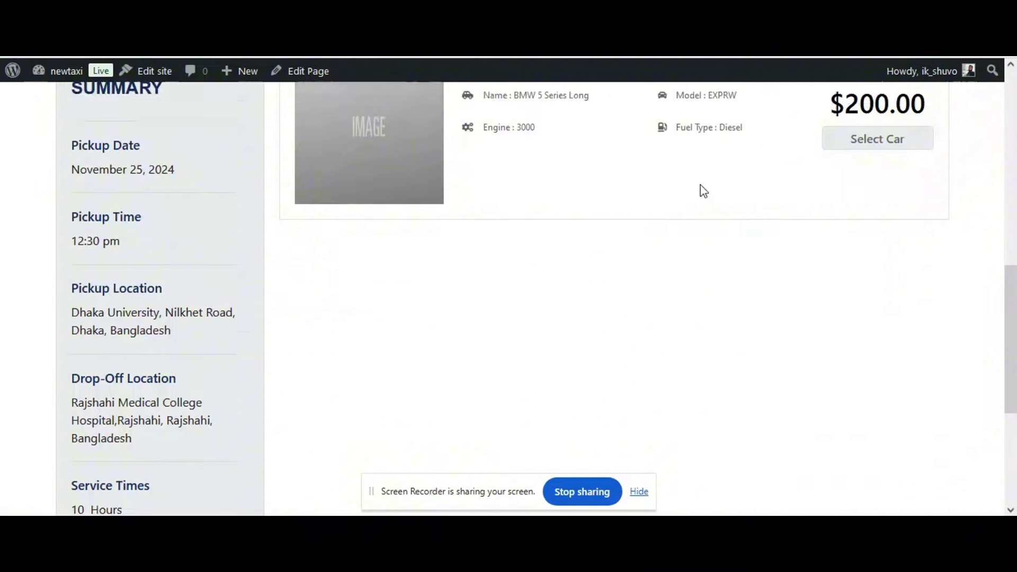
pyautogui.scroll(-3, 472, 198)
pyautogui.scroll(6, 543, 267)
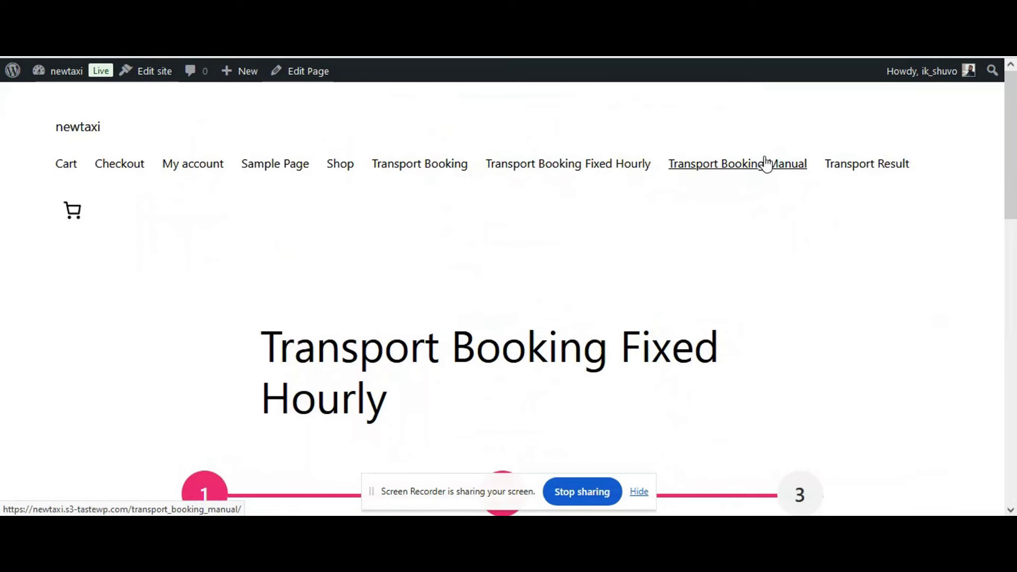
pyautogui.click(660, 65)
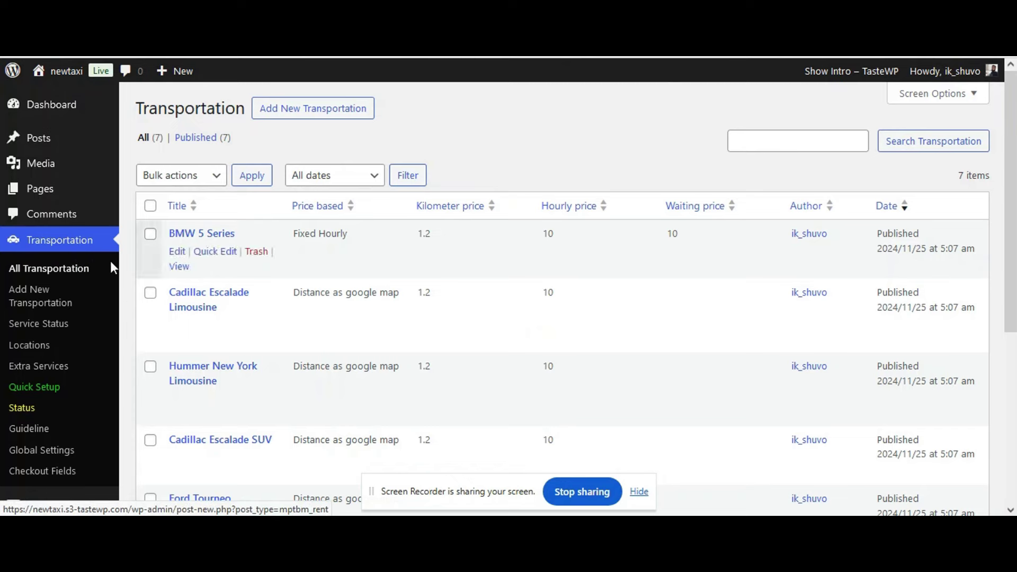
pyautogui.scroll(-3, 60, 406)
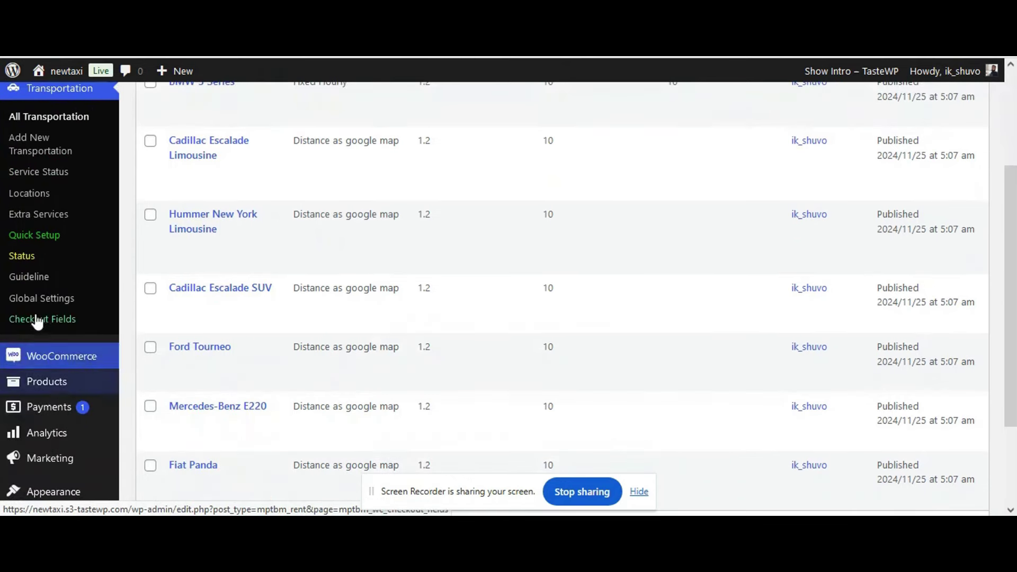